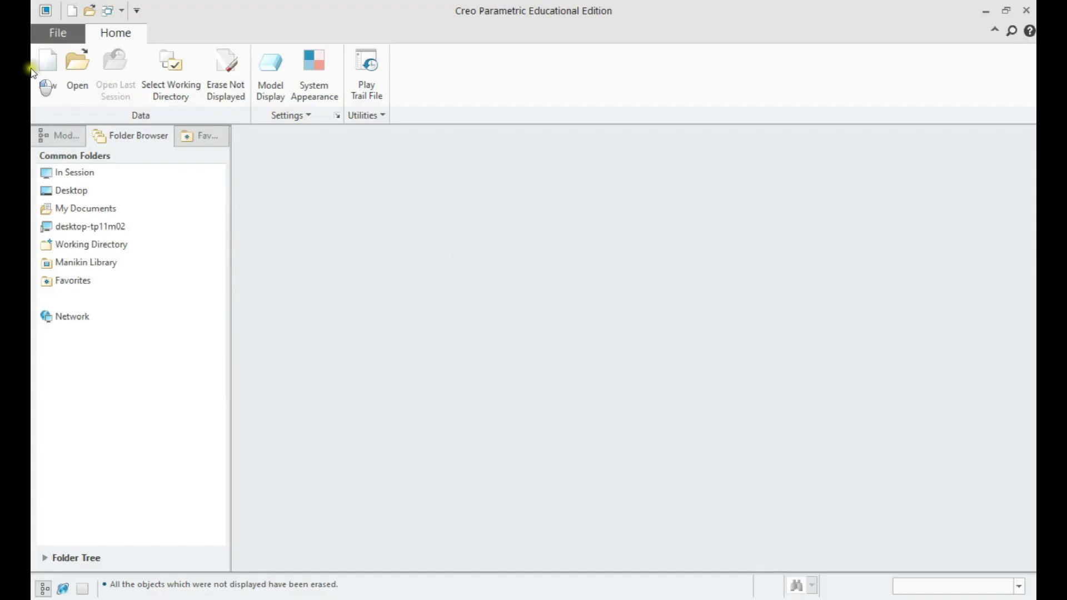
# Create a new solid part named upper_housing using the default template
pyautogui.click(49, 75)
pyautogui.write('upper_housing')
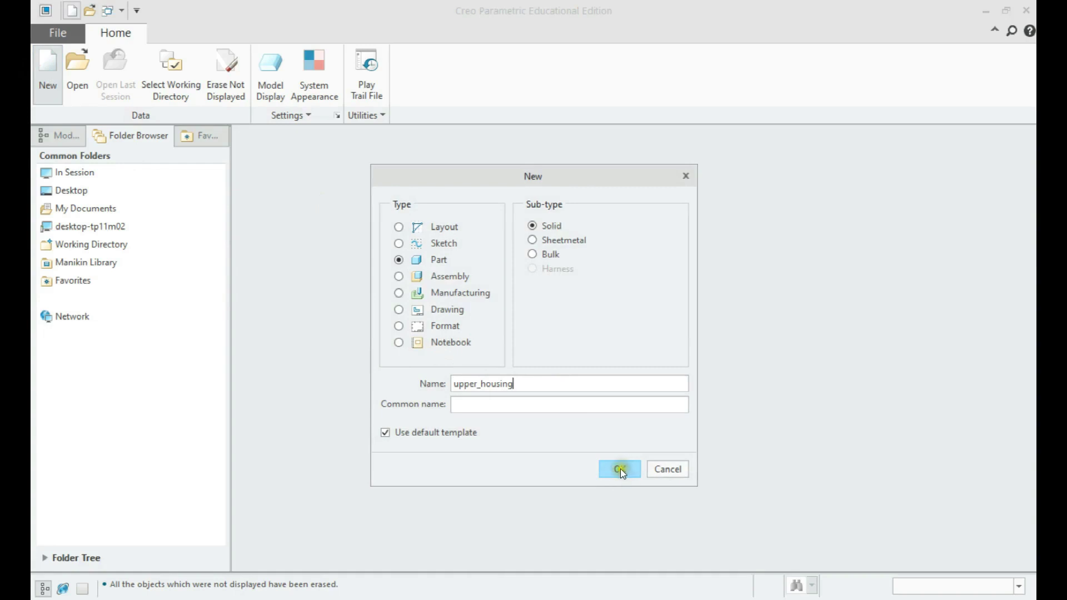
pyautogui.click(620, 470)
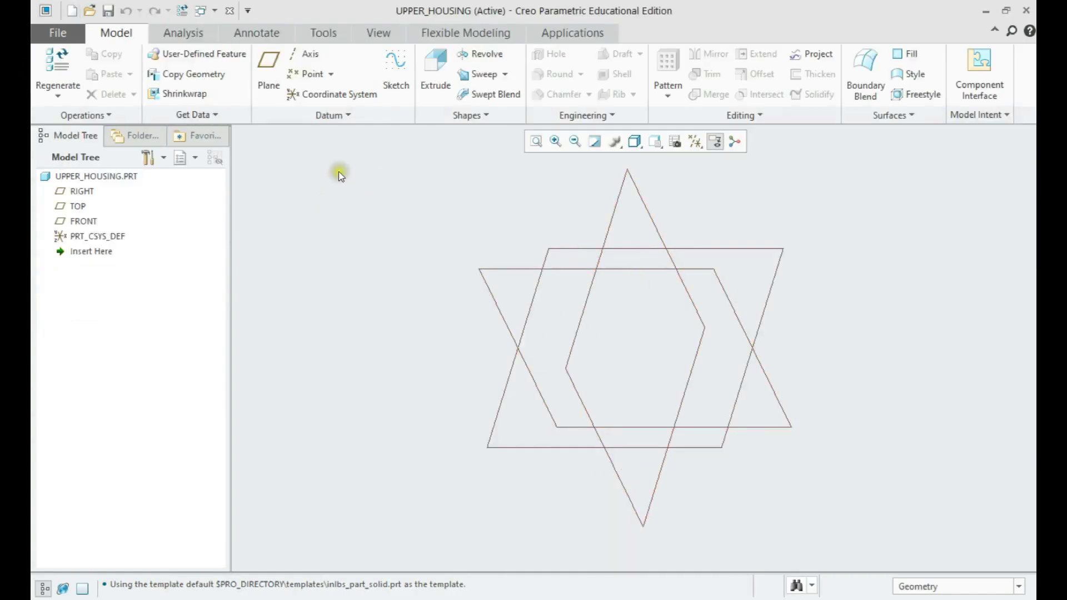
# Start an extrusion sketched on the RIGHT plane and hide the datum planes
pyautogui.click(425, 79)
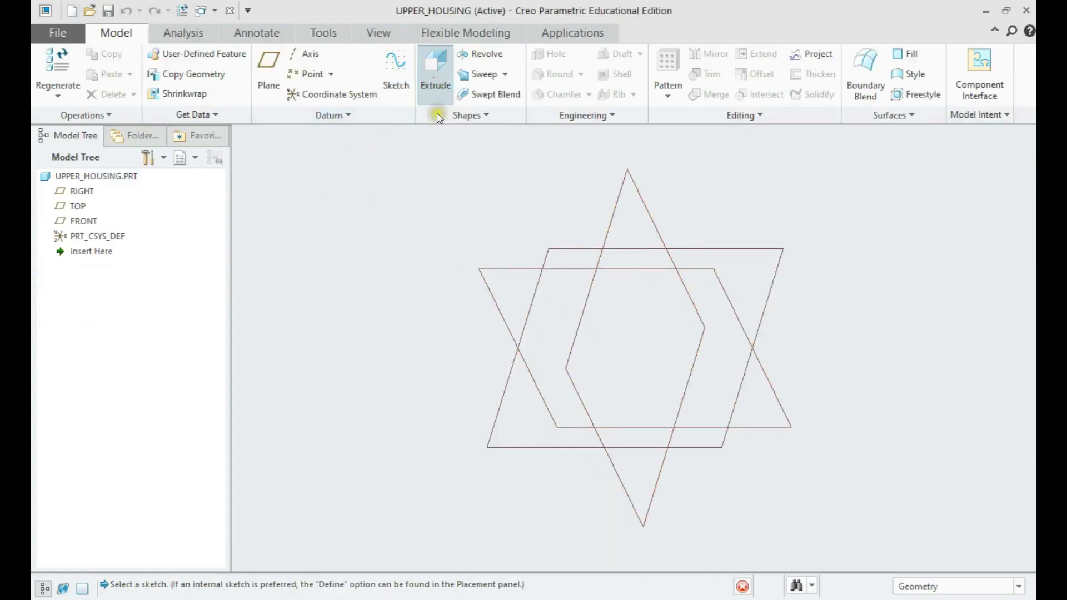
pyautogui.click(578, 327)
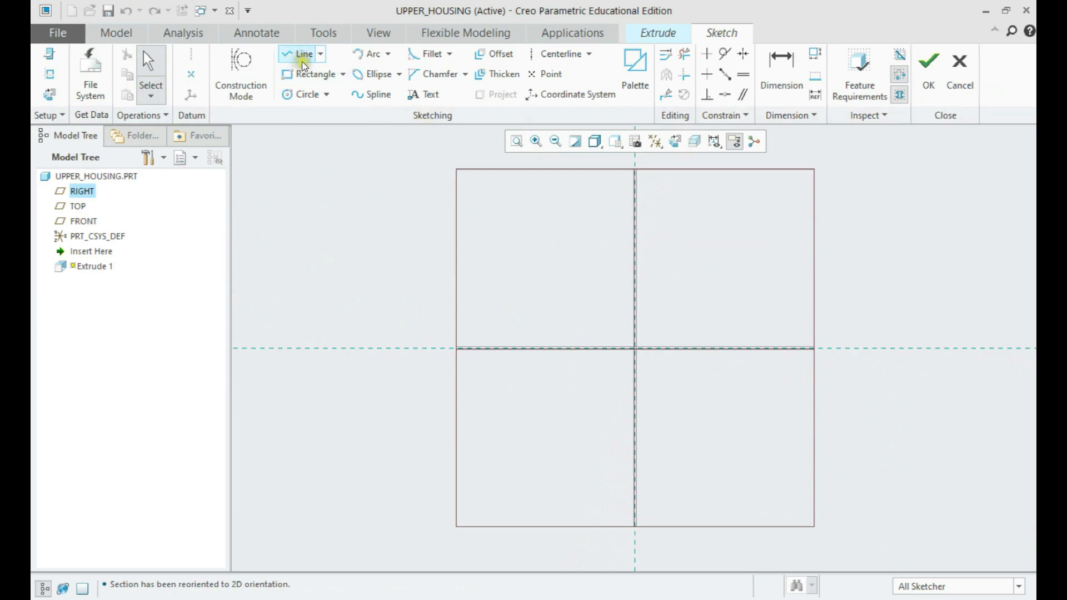
pyautogui.click(655, 141)
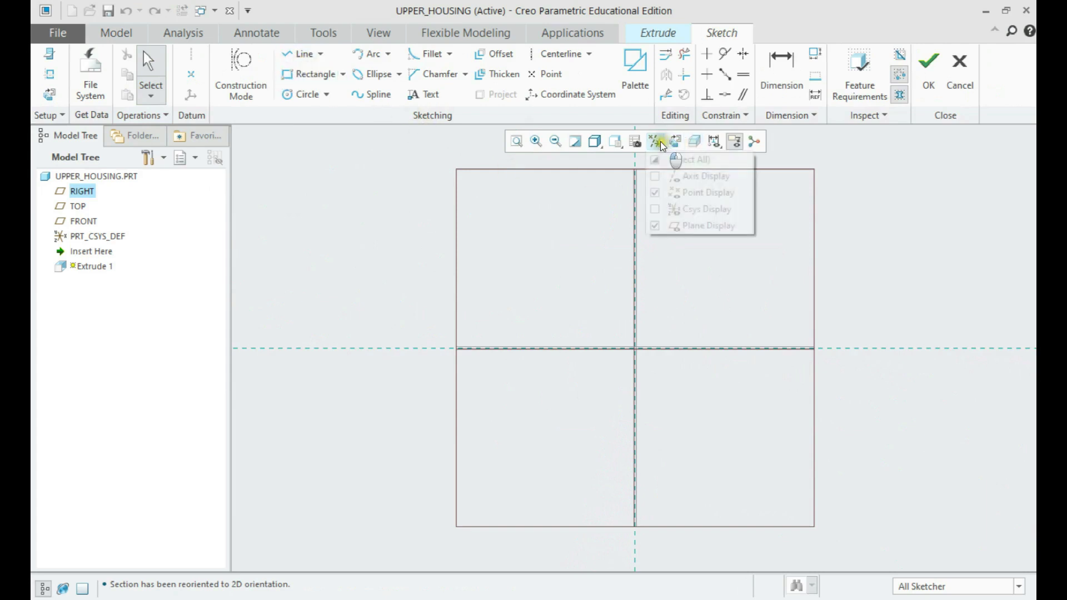
pyautogui.click(702, 225)
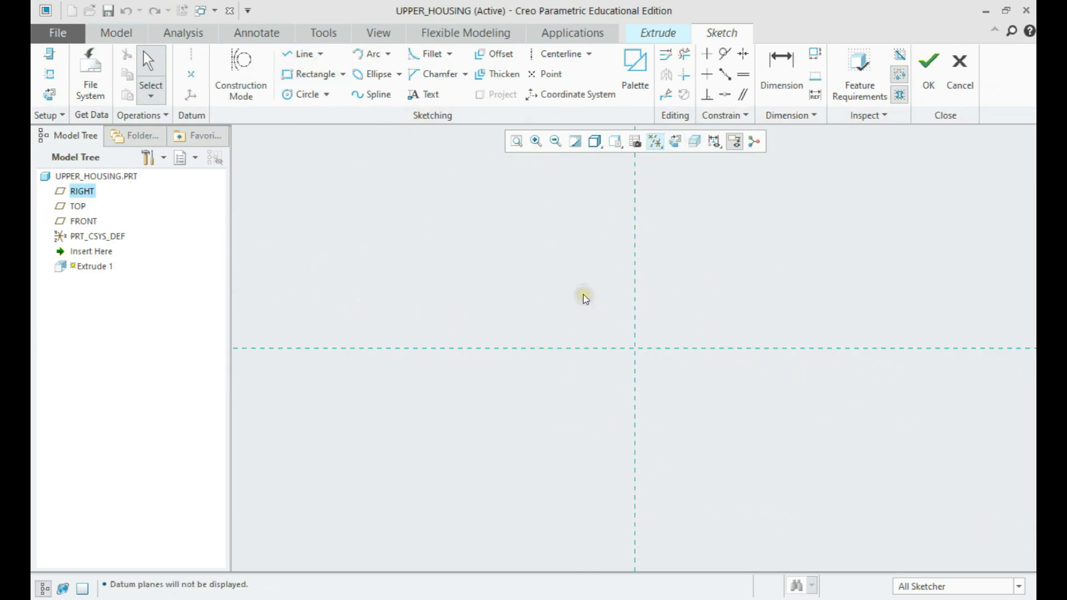
# Draw a vertical centerline through the sketch origin
pyautogui.click(298, 54)
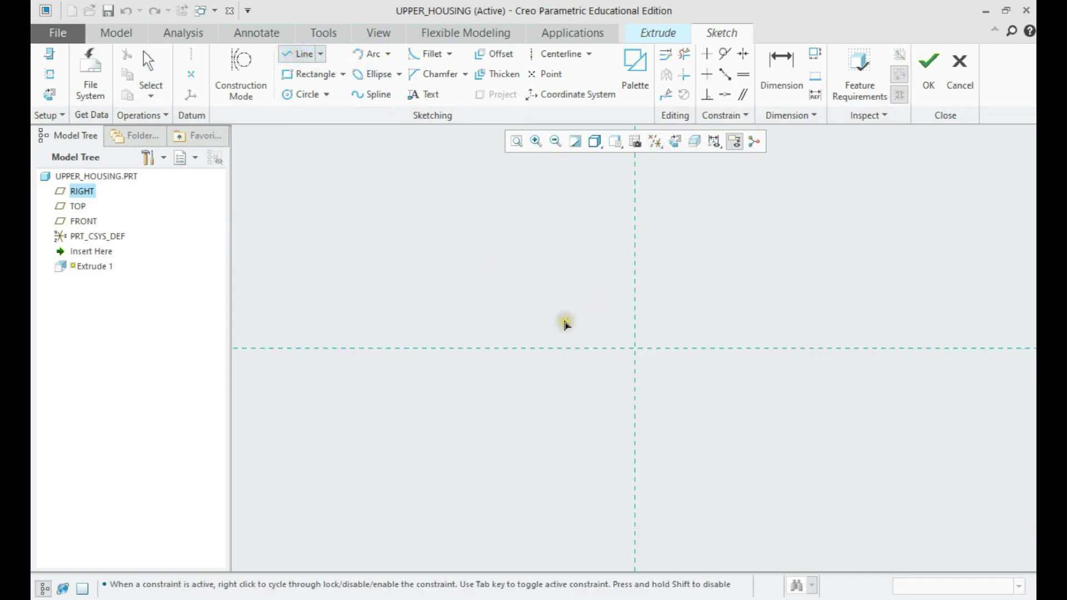
pyautogui.click(560, 53)
pyautogui.click(636, 348)
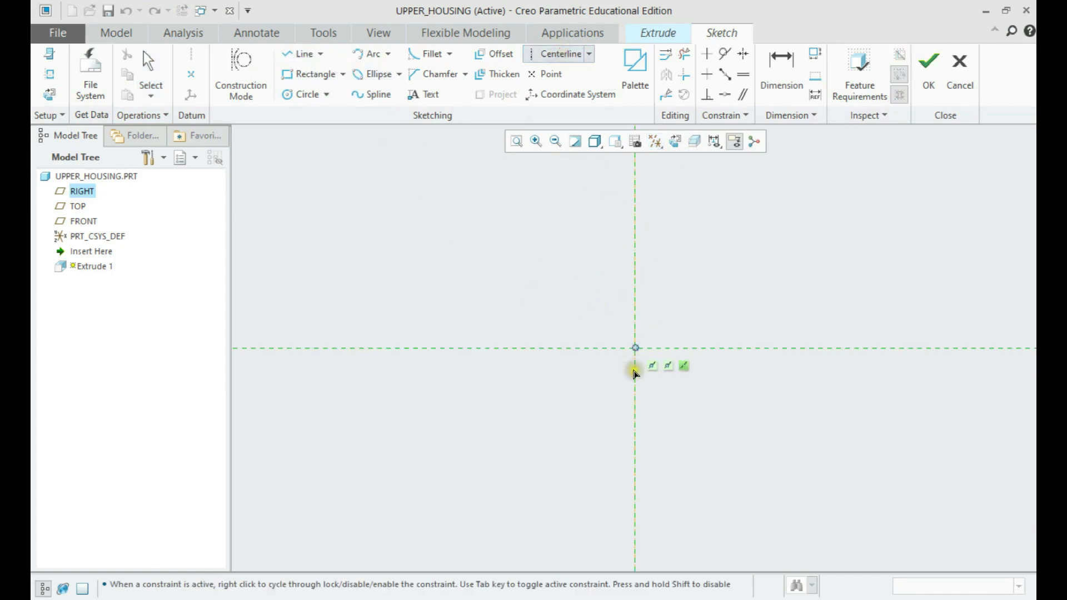
pyautogui.click(644, 389)
pyautogui.middleClick(695, 282)
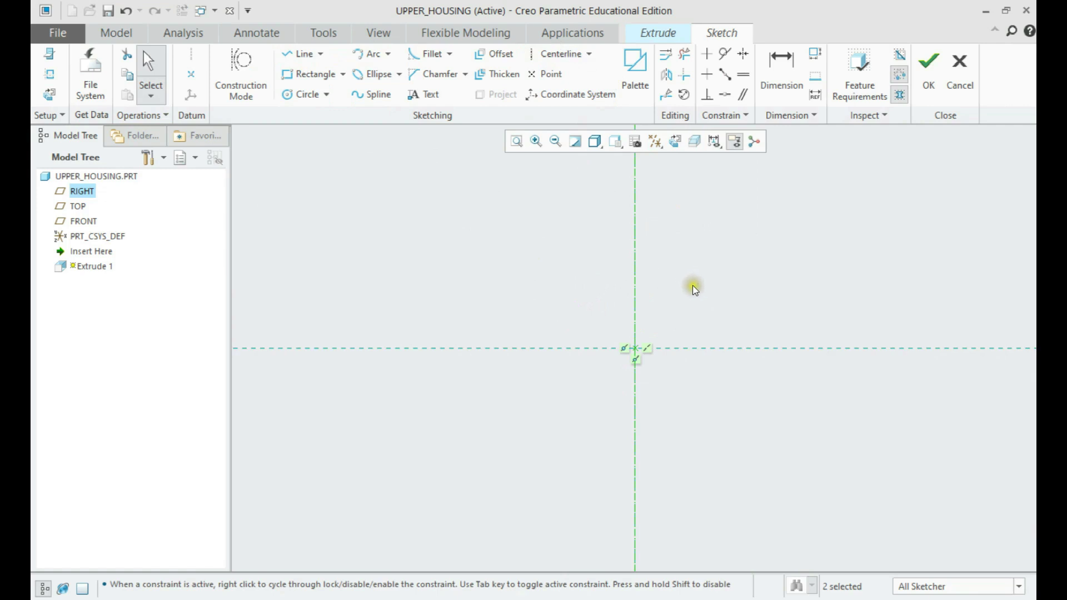
# Sketch a center-and-ends half-circle arc at the origin with radius 6
pyautogui.click(387, 53)
pyautogui.click(389, 89)
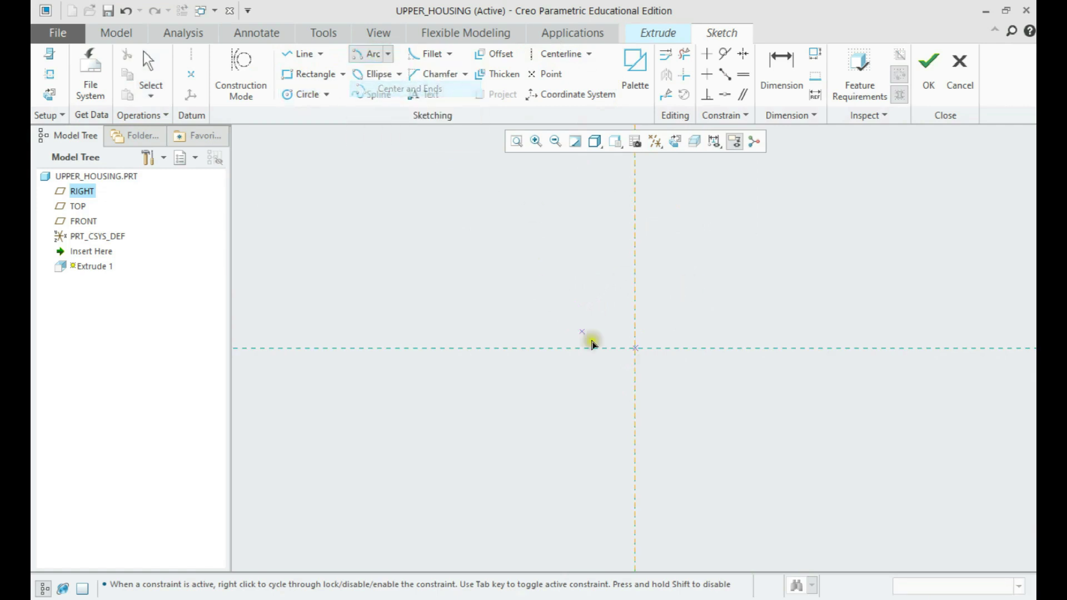
pyautogui.click(631, 348)
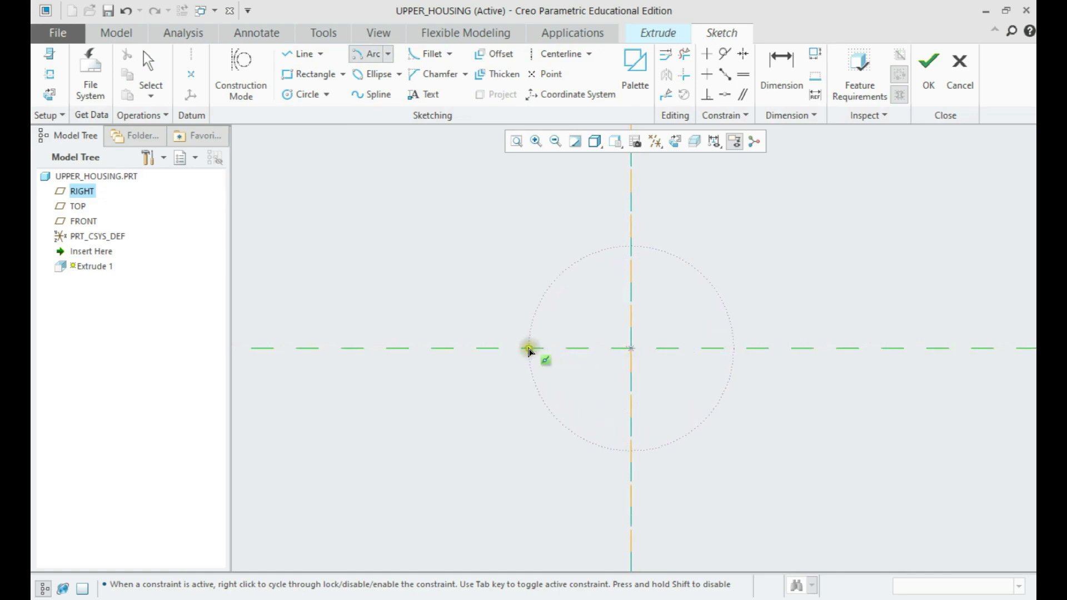
pyautogui.click(528, 349)
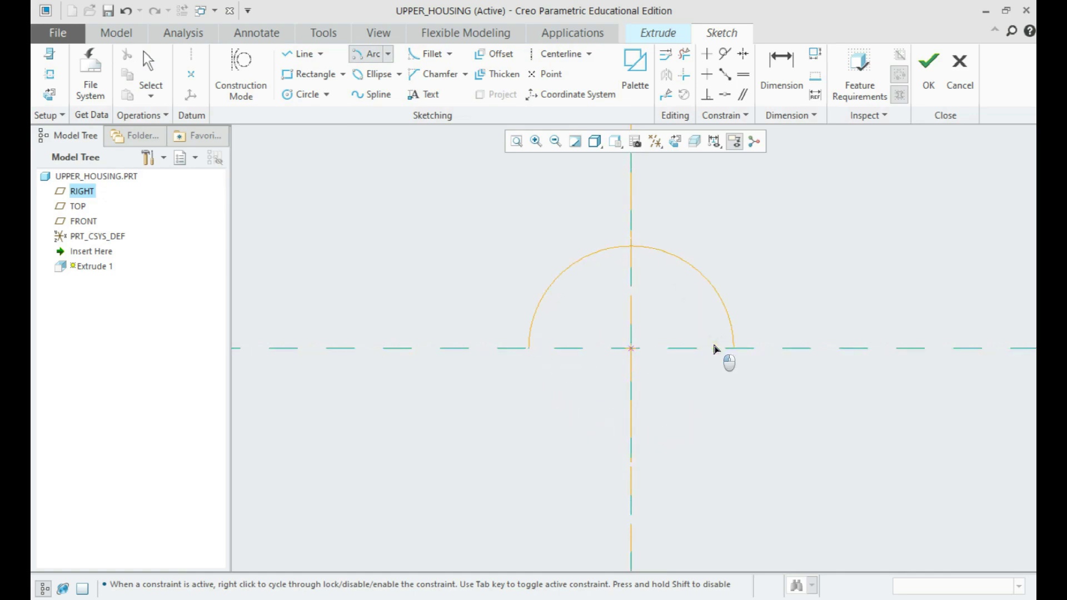
pyautogui.click(715, 348)
pyautogui.middleClick(706, 313)
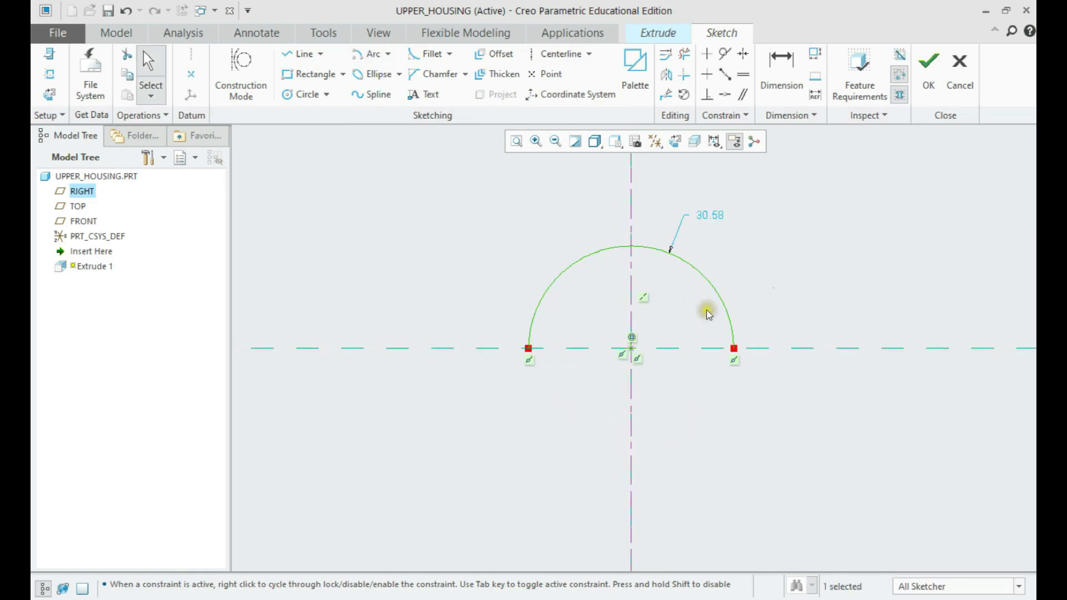
pyautogui.doubleClick(718, 216)
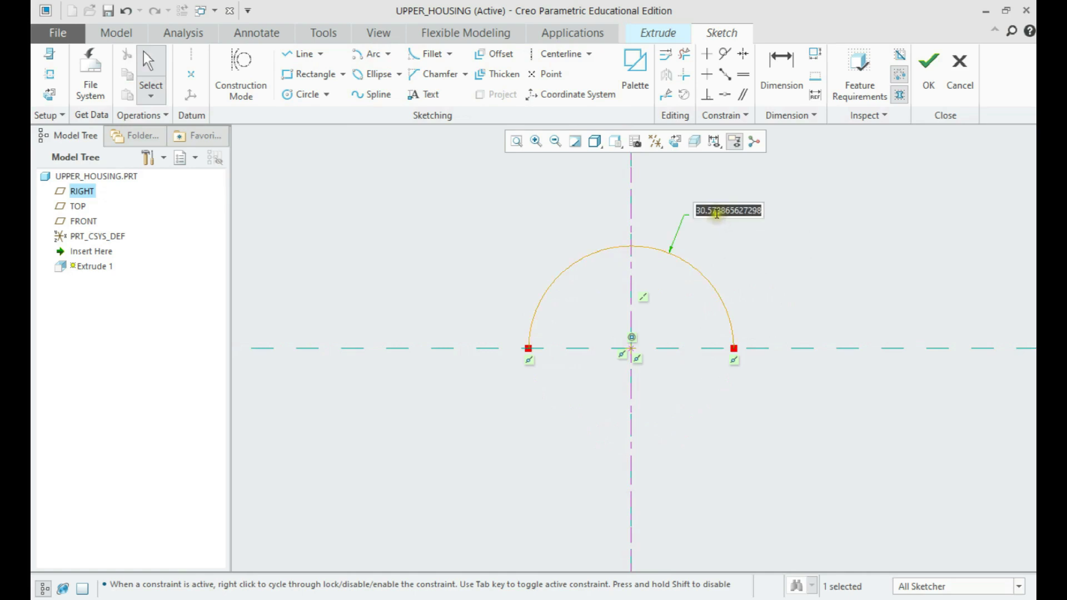
pyautogui.write('6')
pyautogui.press('Return')
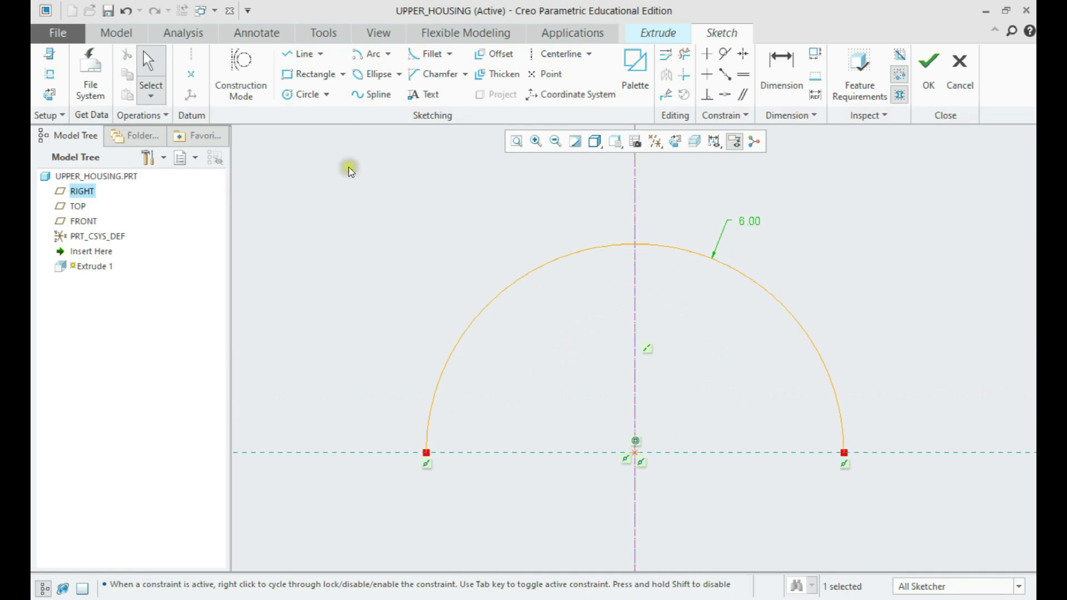
# Add a concentric half-circle arc at the origin with radius 1.5
pyautogui.click(304, 60)
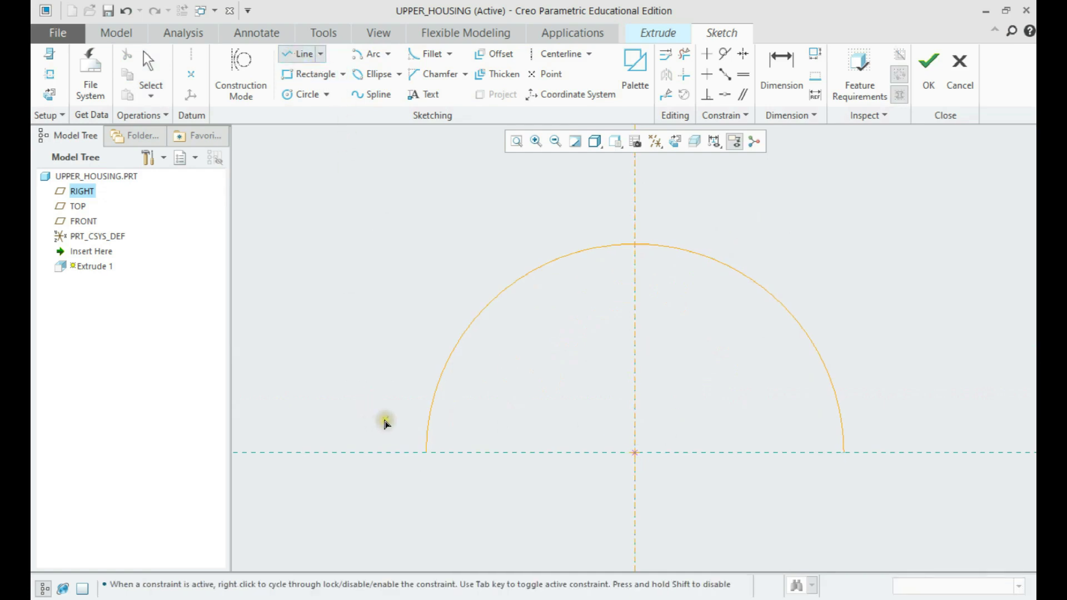
pyautogui.click(385, 418)
pyautogui.click(368, 454)
pyautogui.click(371, 56)
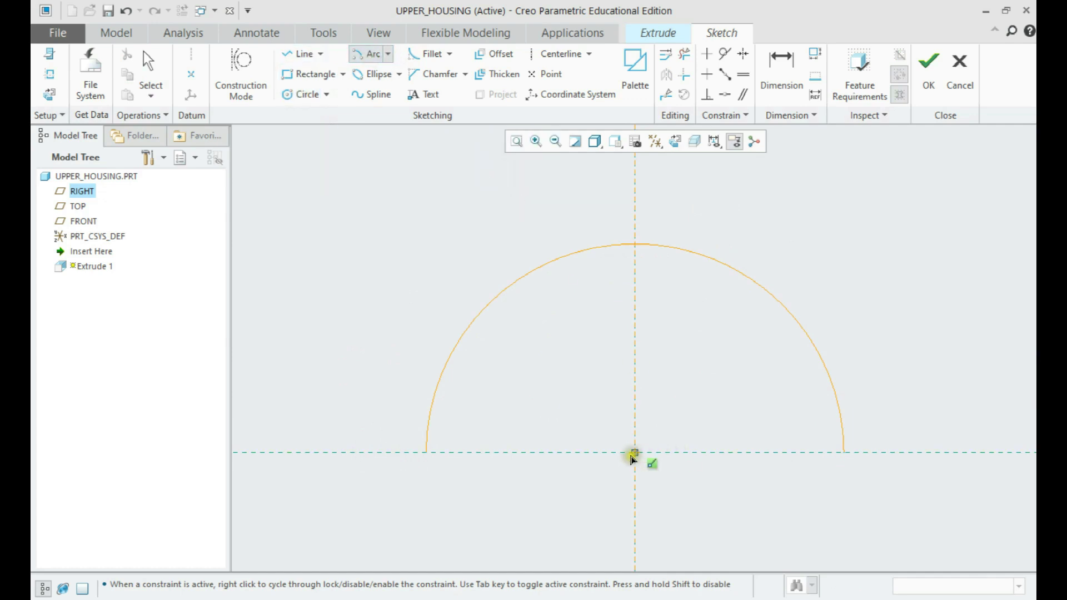
pyautogui.click(635, 453)
pyautogui.click(600, 453)
pyautogui.click(670, 453)
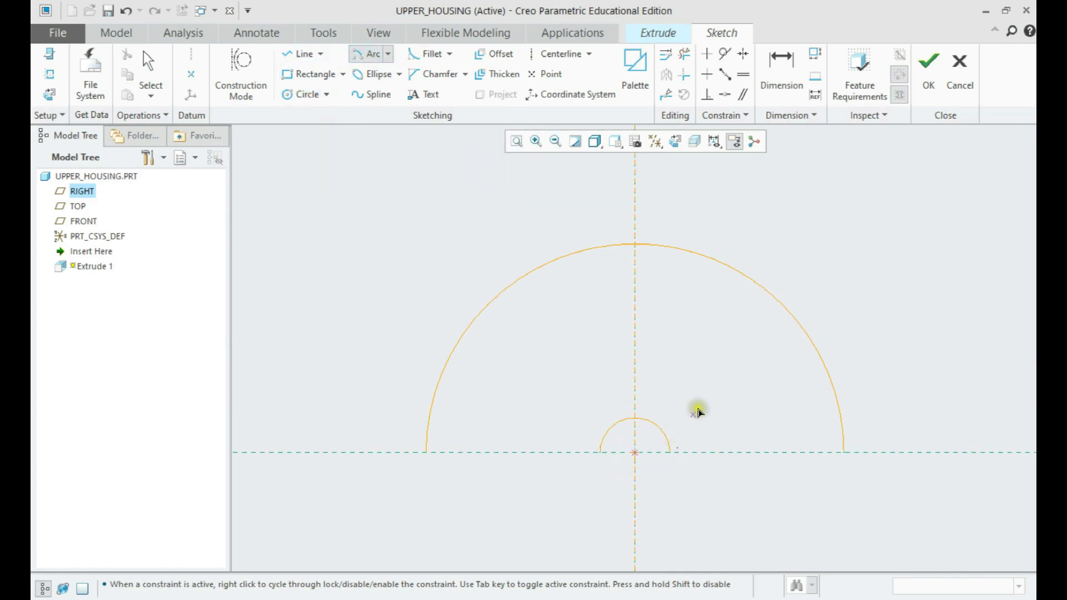
pyautogui.middleClick(711, 399)
pyautogui.doubleClick(676, 407)
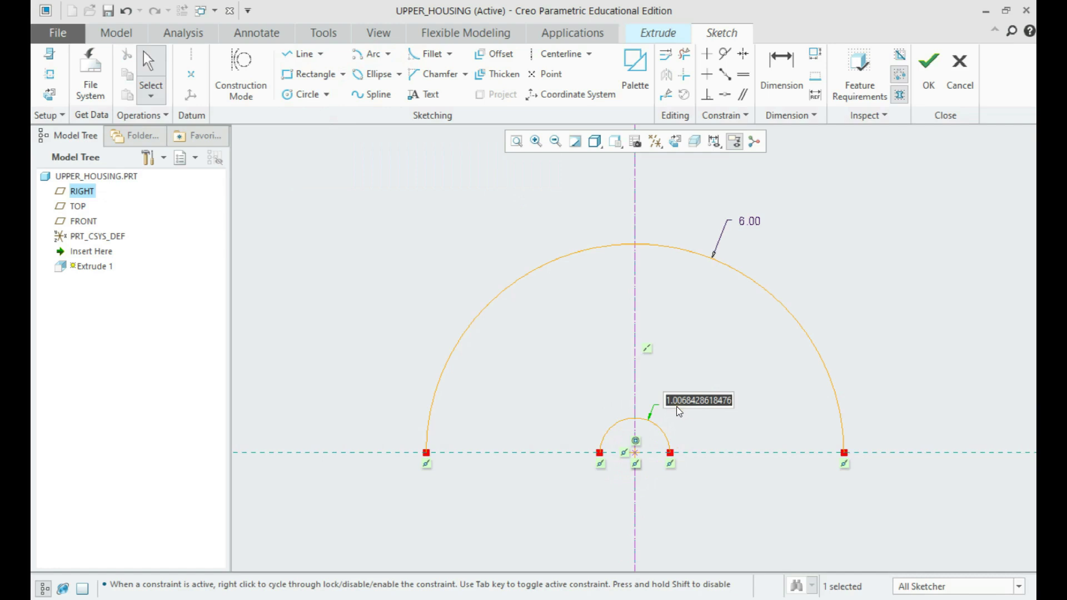
pyautogui.write('1.5')
pyautogui.press('Return')
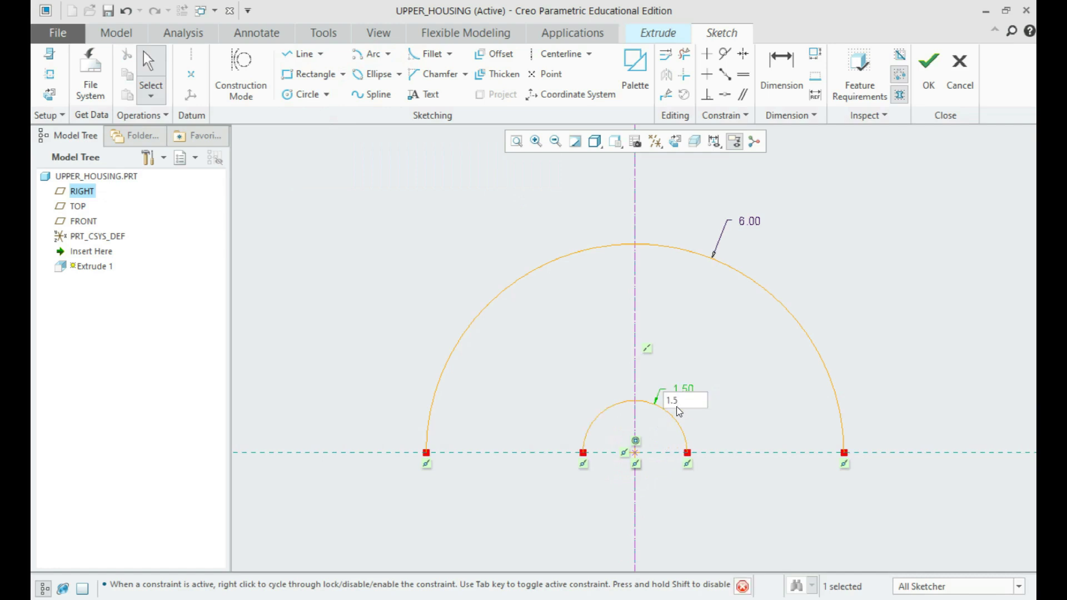
pyautogui.click(291, 54)
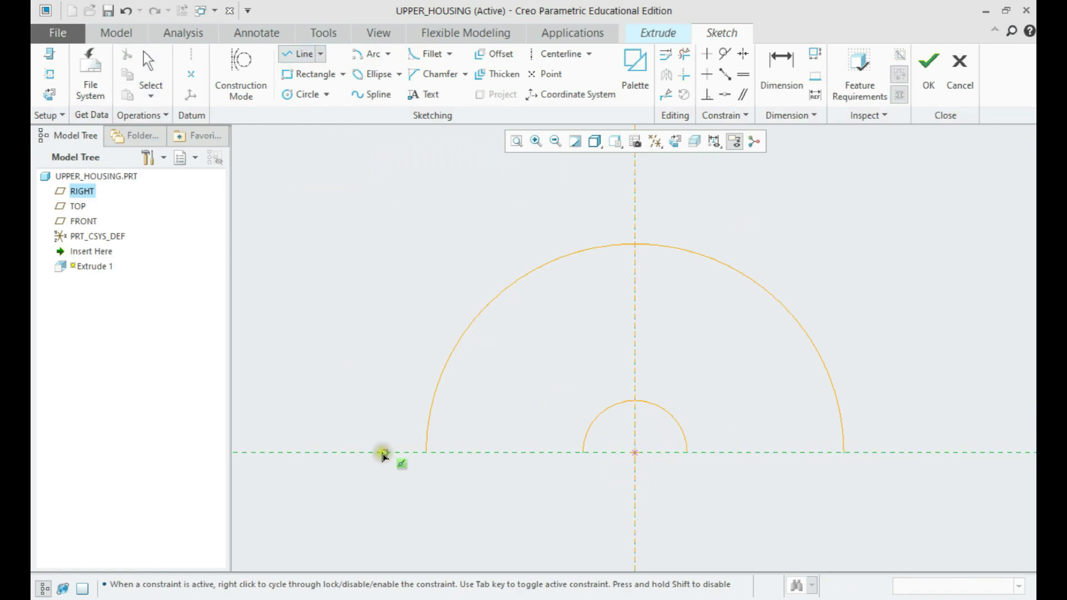
# Draw a 0.4-high ledge at the big arc's left end and mirror it about the centerline
pyautogui.click(363, 452)
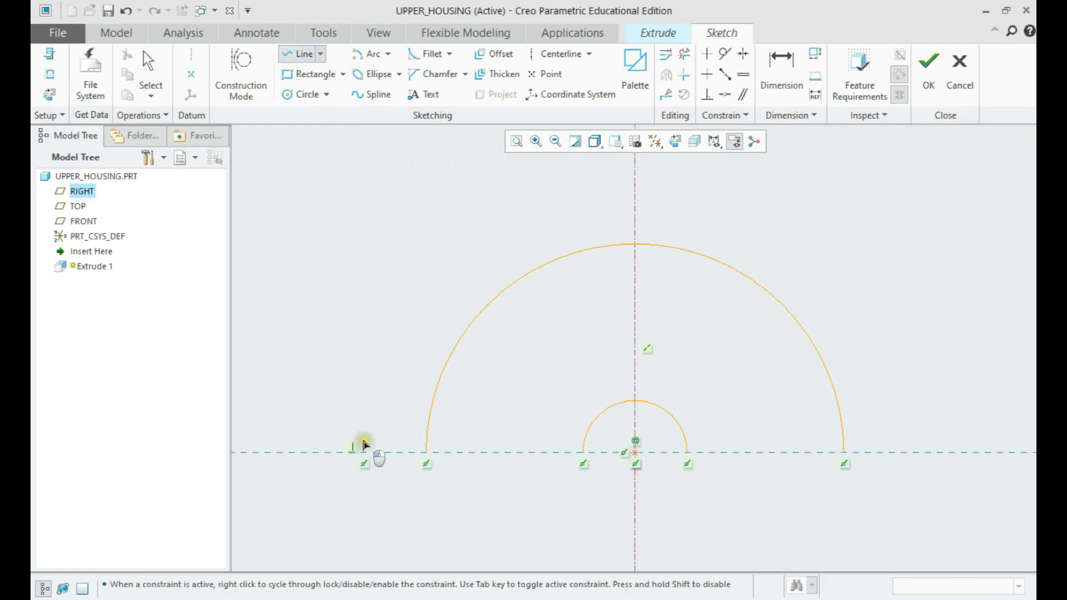
pyautogui.click(364, 441)
pyautogui.click(427, 441)
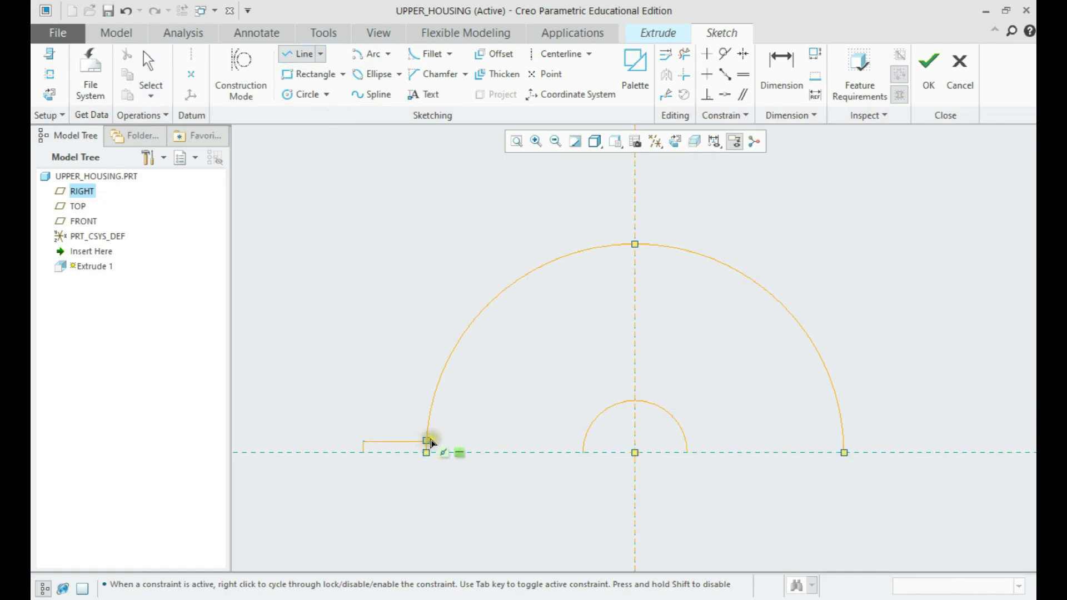
pyautogui.middleClick(400, 451)
pyautogui.middleClick(400, 451)
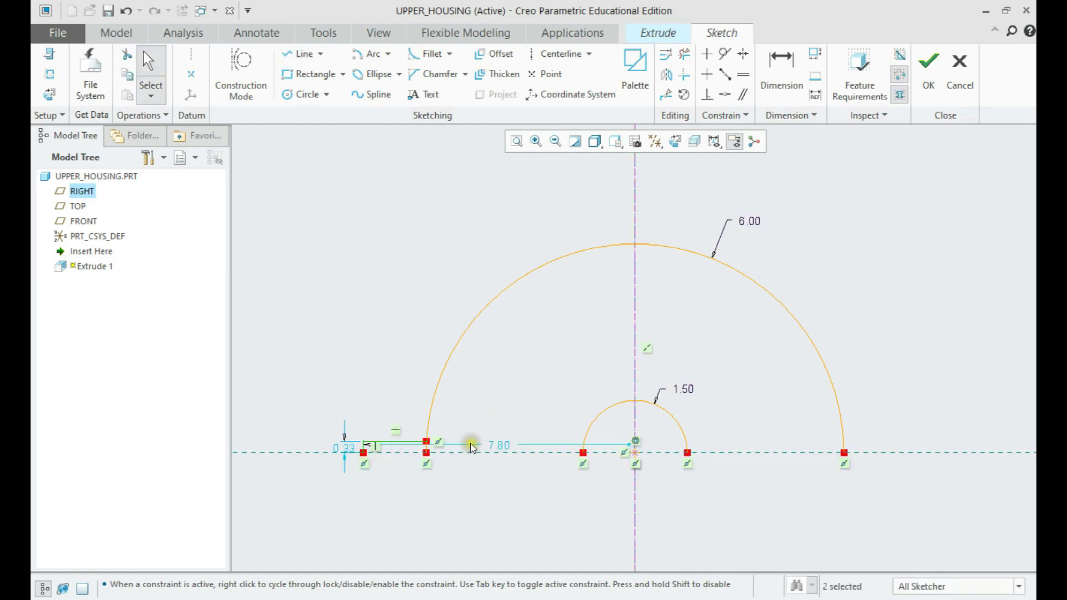
pyautogui.moveTo(497, 444); pyautogui.dragTo(503, 509)
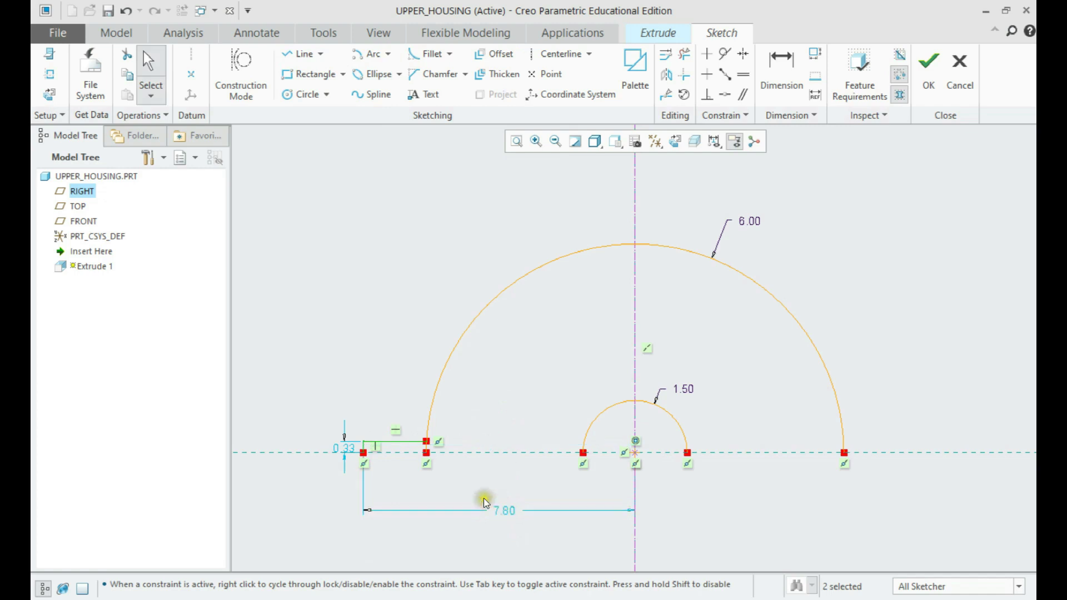
pyautogui.doubleClick(349, 447)
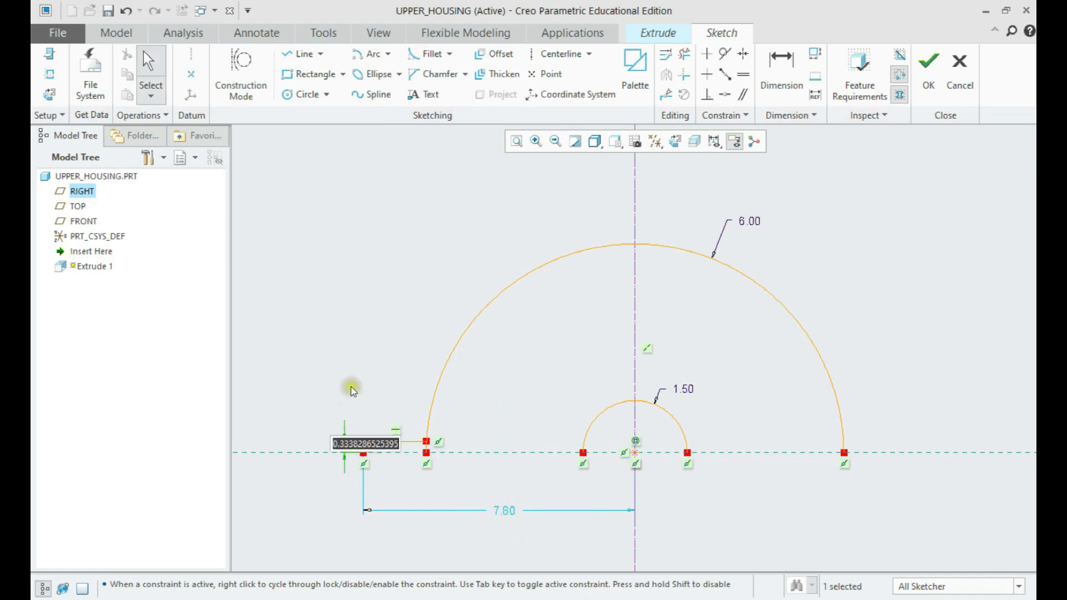
pyautogui.write('0.4')
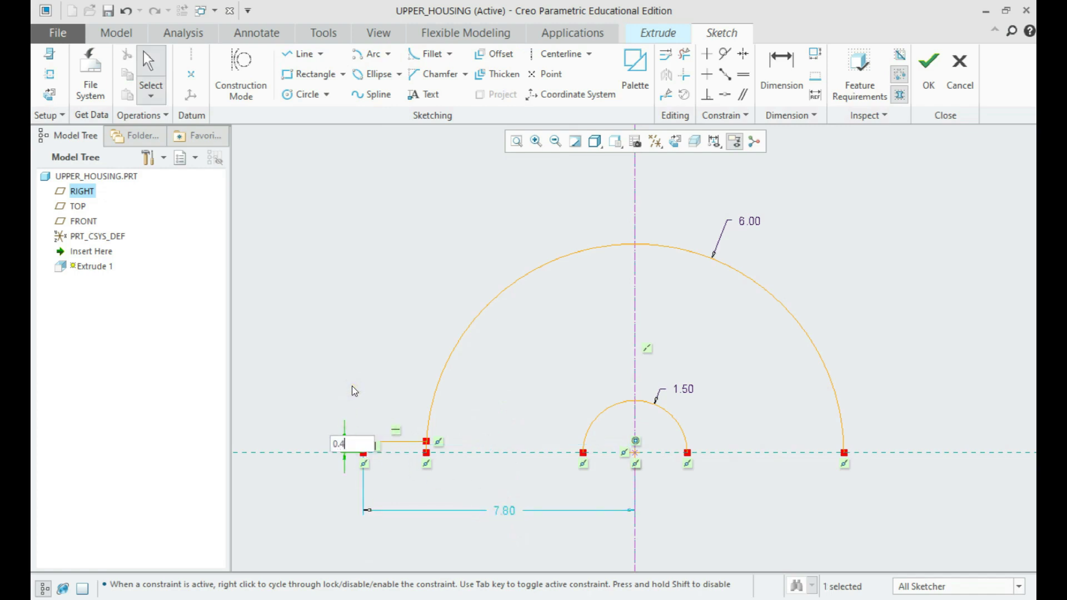
pyautogui.press('Return')
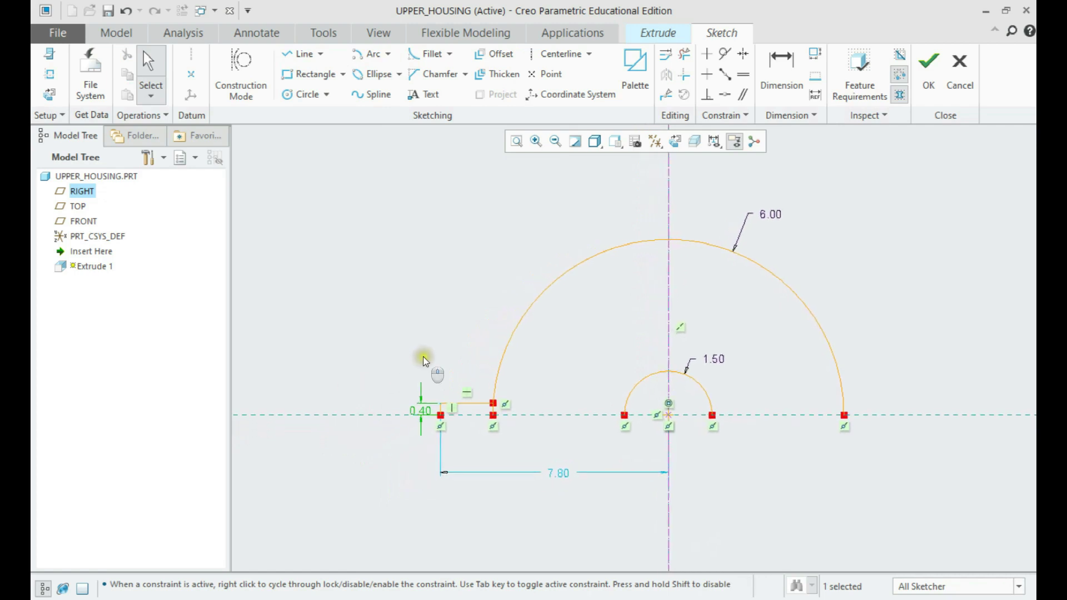
pyautogui.click(443, 404)
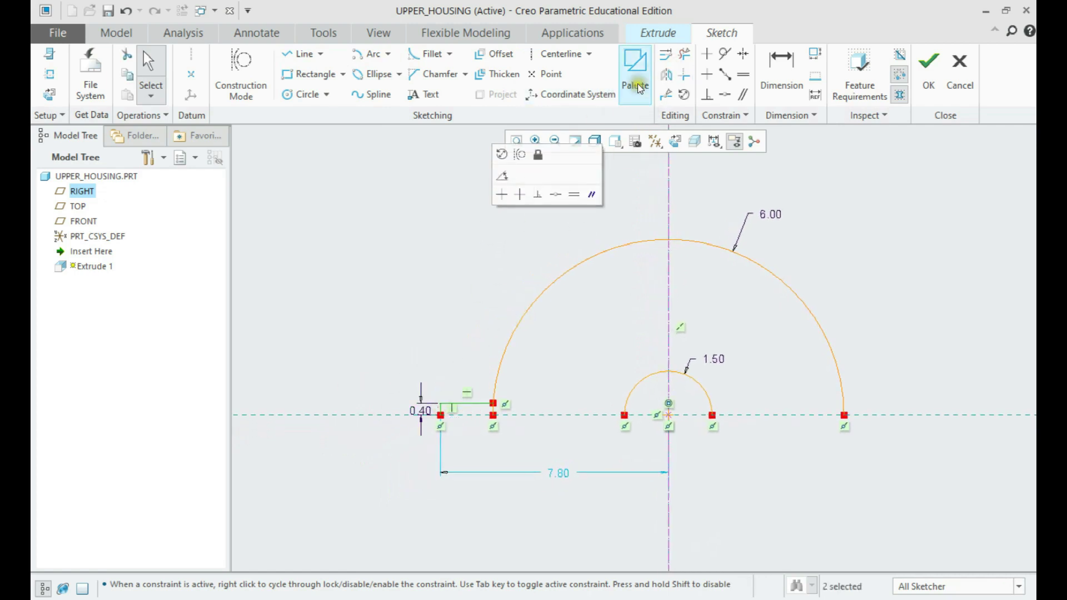
pyautogui.click(666, 73)
pyautogui.click(669, 191)
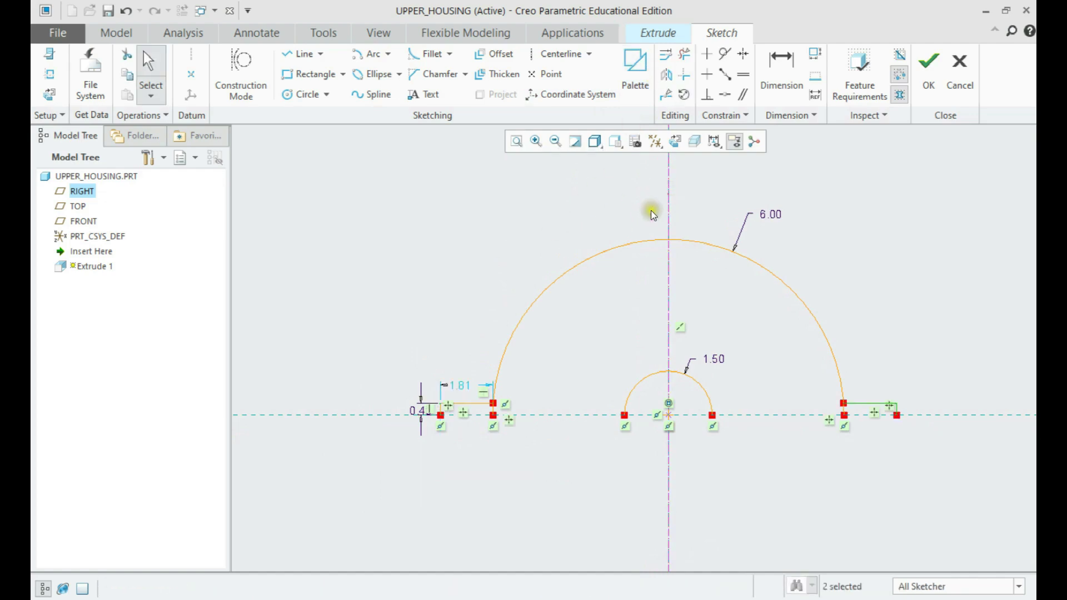
# Dimension the outer endpoints to an overall width of 15
pyautogui.click(781, 72)
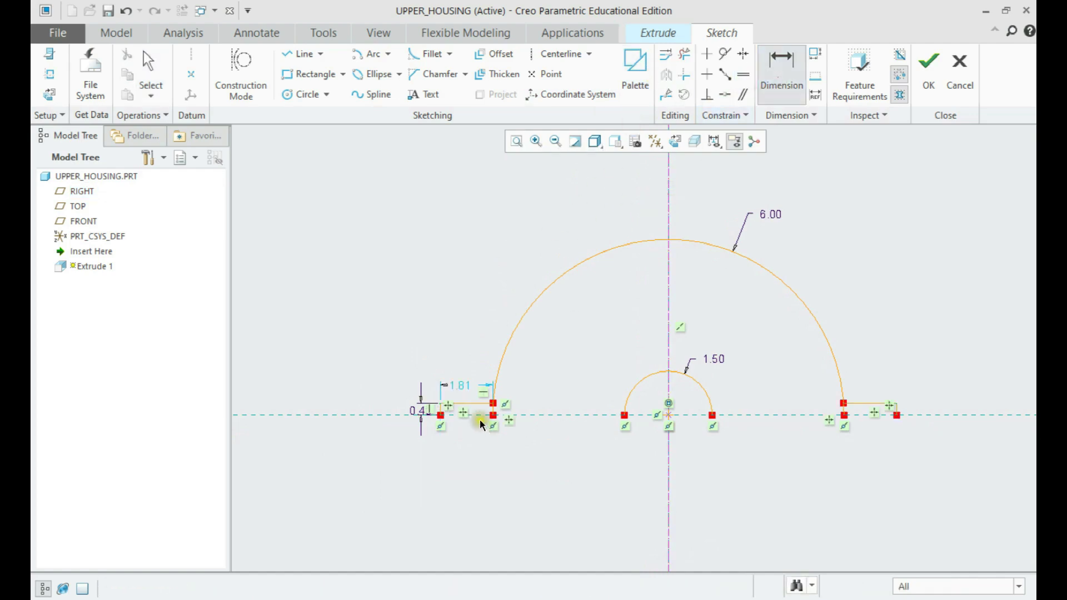
pyautogui.scroll(2, 436, 412)
pyautogui.scroll(-3, 437, 411)
pyautogui.scroll(2, 707, 412)
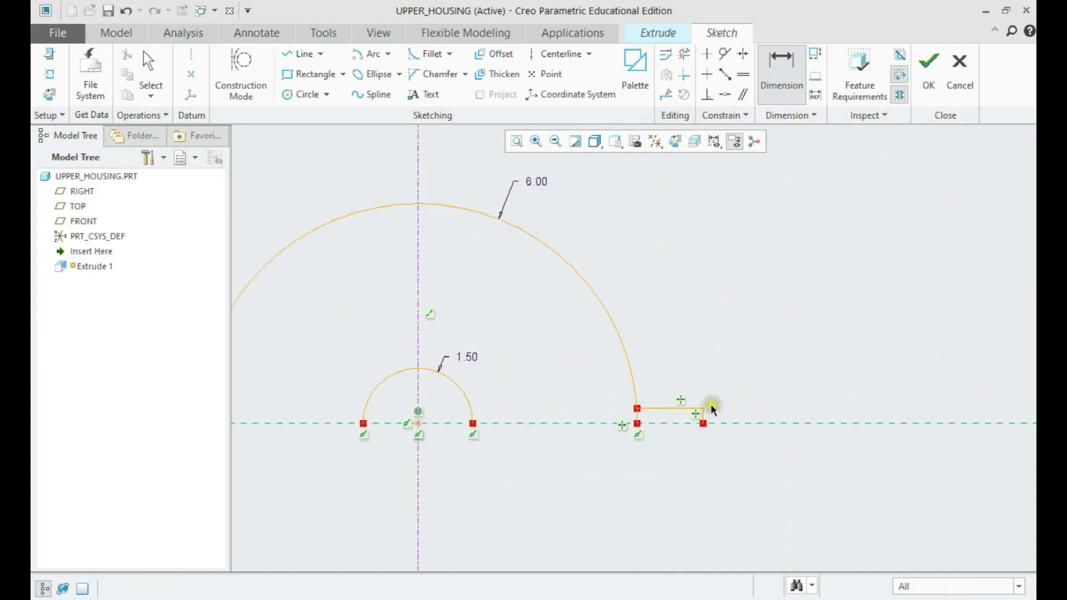
pyautogui.click(702, 423)
pyautogui.scroll(-2, 703, 420)
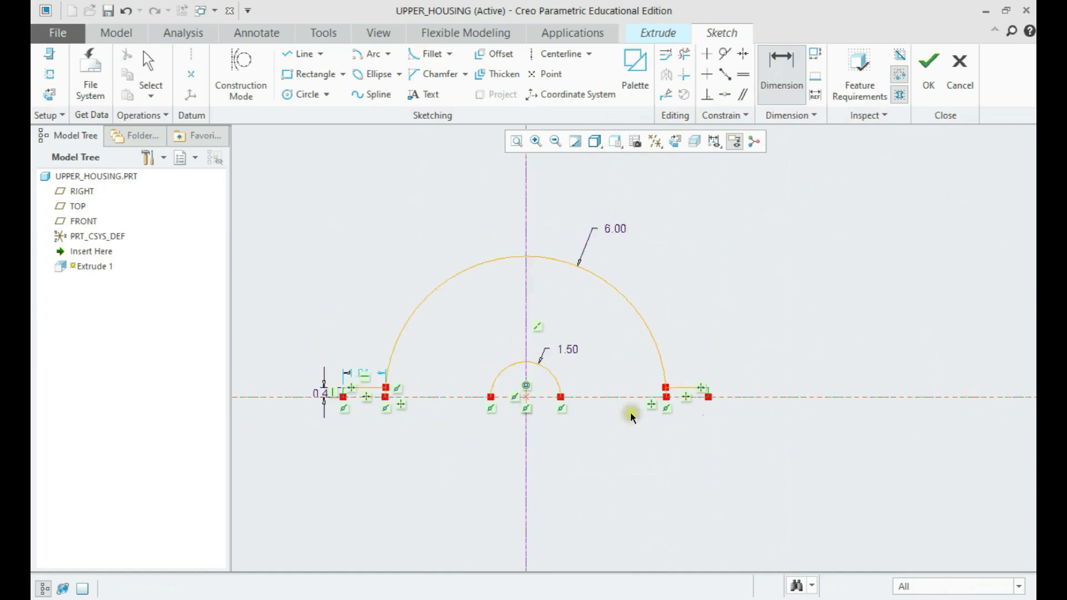
pyautogui.middleClick(560, 439)
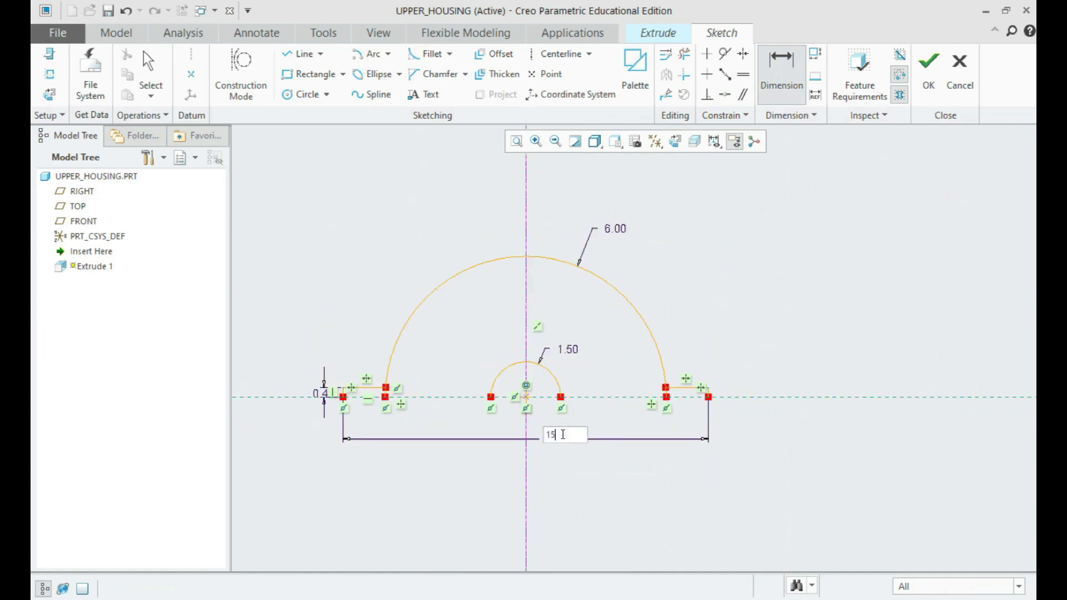
pyautogui.write('15')
pyautogui.press('Return')
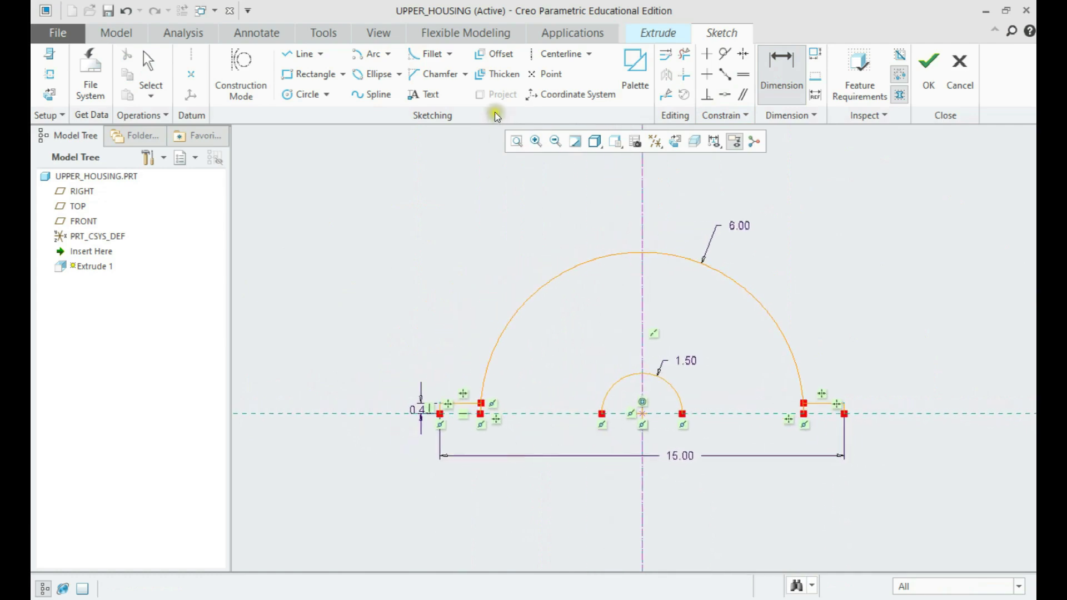
# Draw a horizontal baseline joining the left and right outer endpoints
pyautogui.click(303, 54)
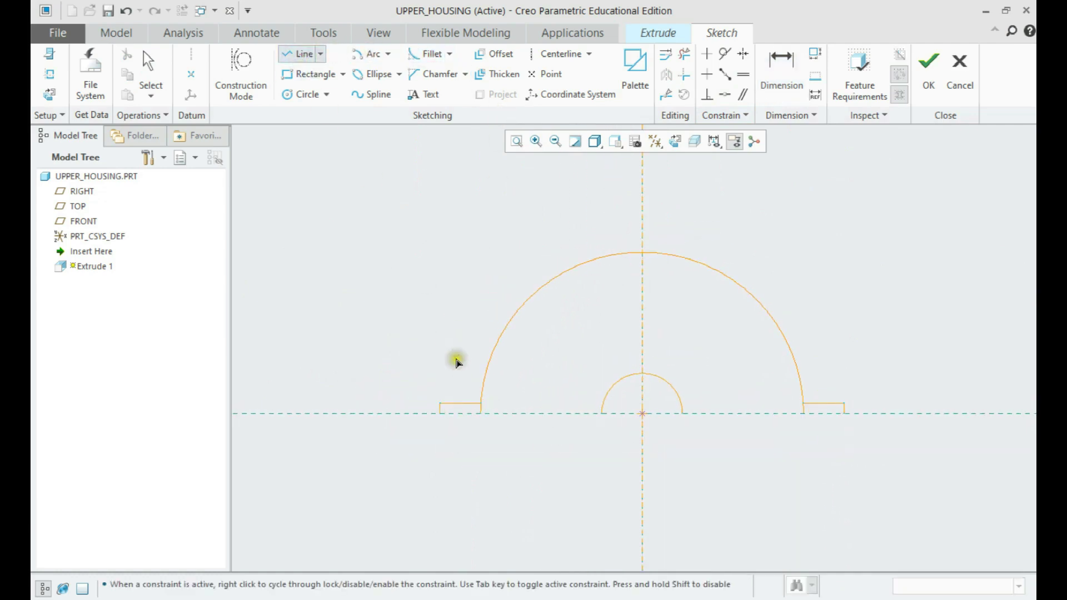
pyautogui.click(439, 413)
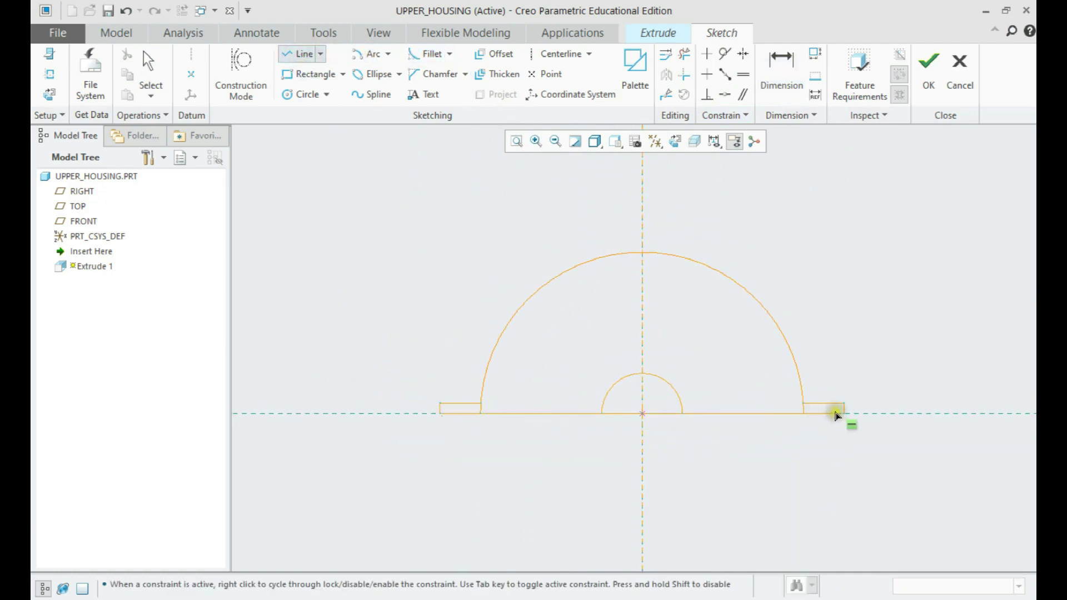
pyautogui.click(842, 413)
pyautogui.middleClick(842, 414)
pyautogui.middleClick(901, 358)
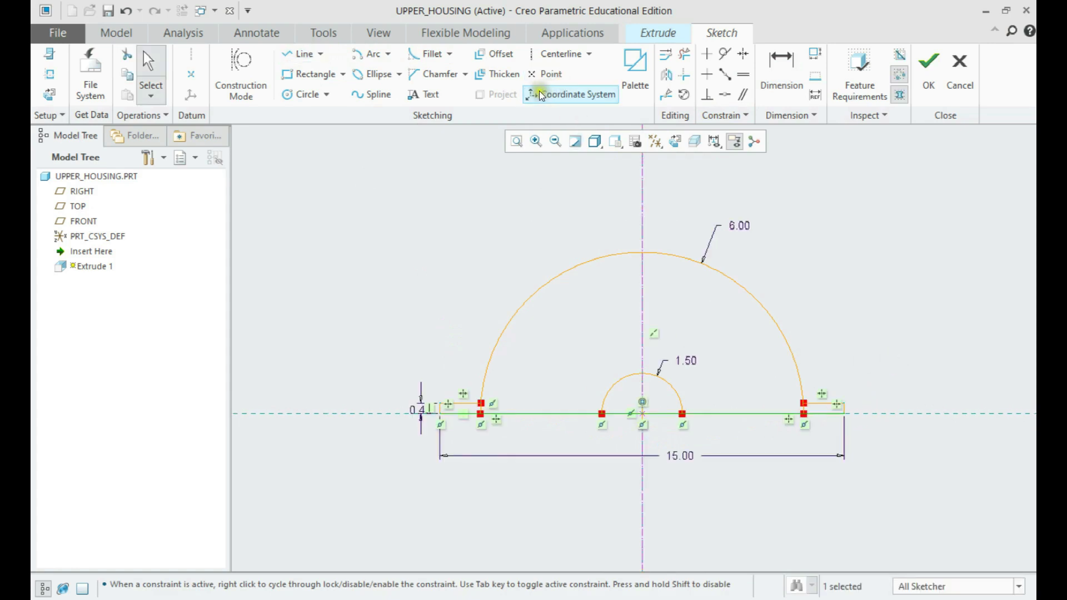
# Trim the extra piece at the right arc end into a closed half-ring and finish the sketch
pyautogui.click(684, 54)
pyautogui.scroll(-5, 486, 372)
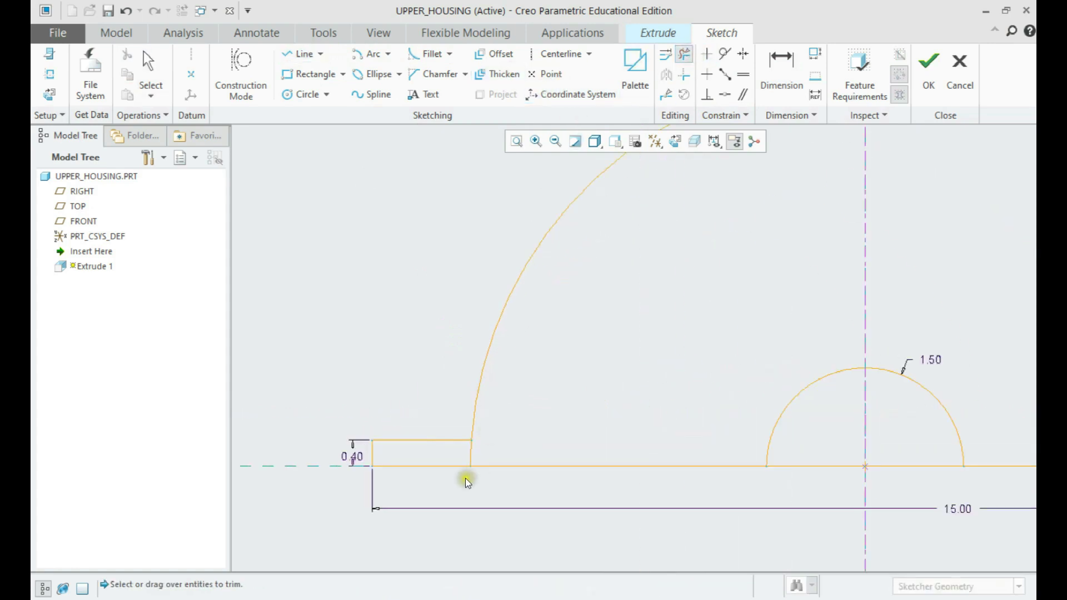
pyautogui.scroll(4, 758, 417)
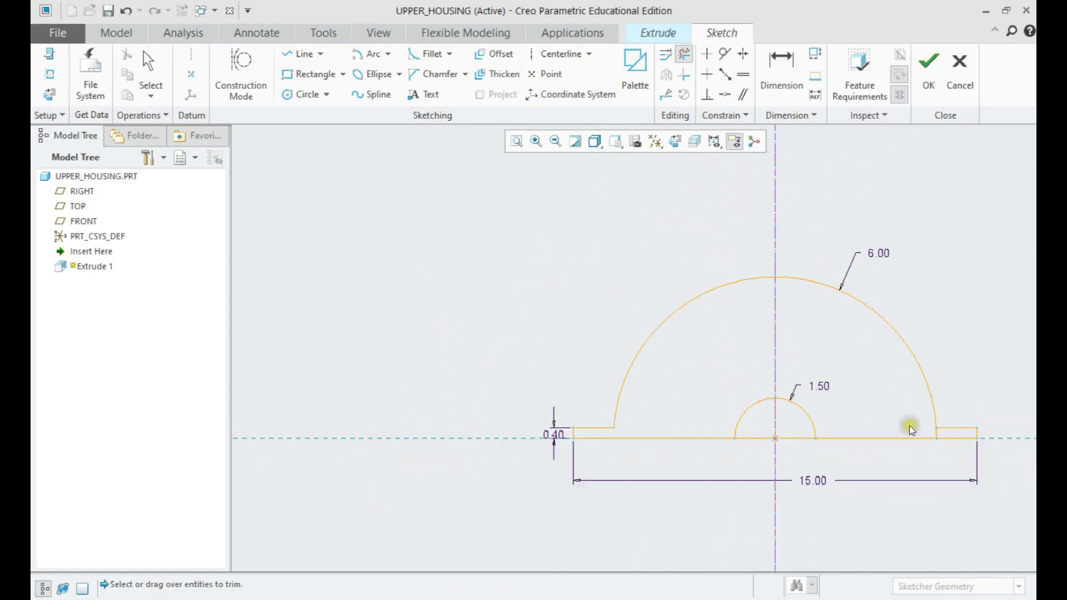
pyautogui.scroll(-5, 944, 432)
pyautogui.click(961, 440)
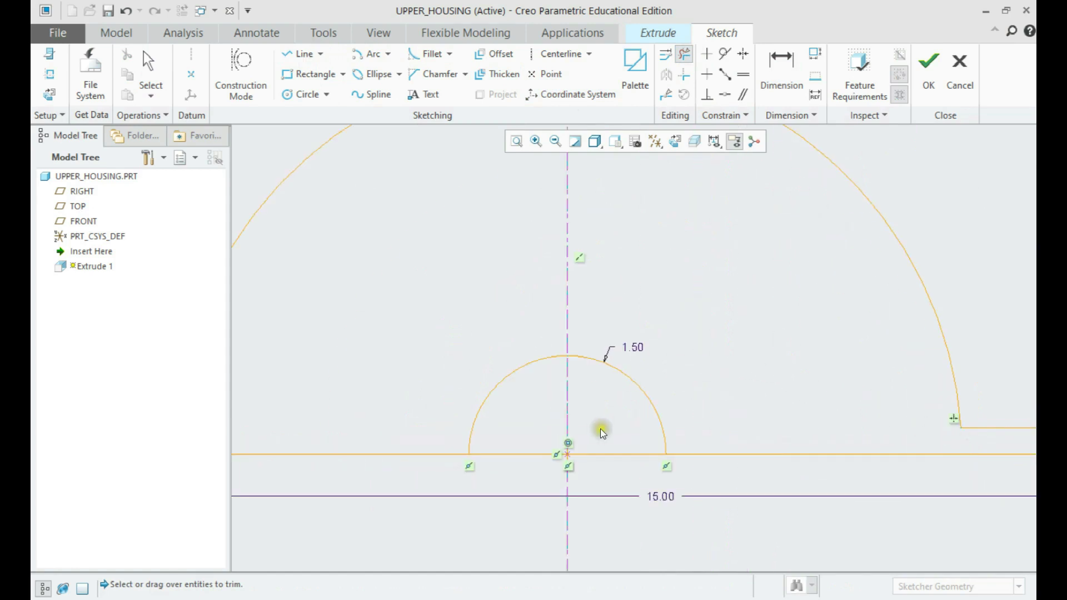
pyautogui.middleClick(573, 406)
pyautogui.scroll(4, 601, 393)
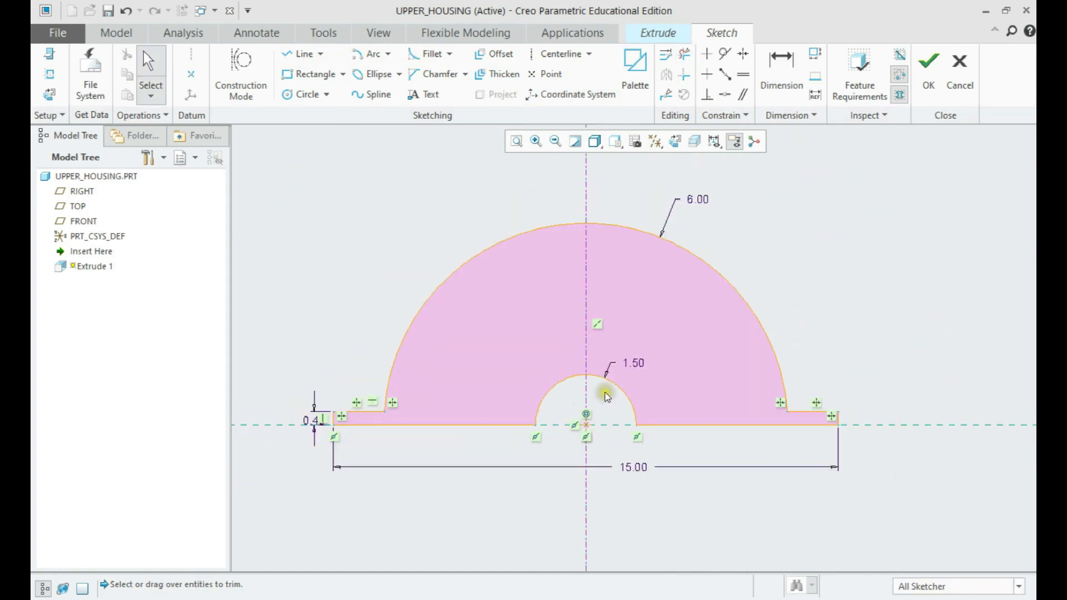
pyautogui.keyDown('shift'); pyautogui.moveTo(623, 392); pyautogui.dragTo(644, 384, button='middle'); pyautogui.keyUp('shift')
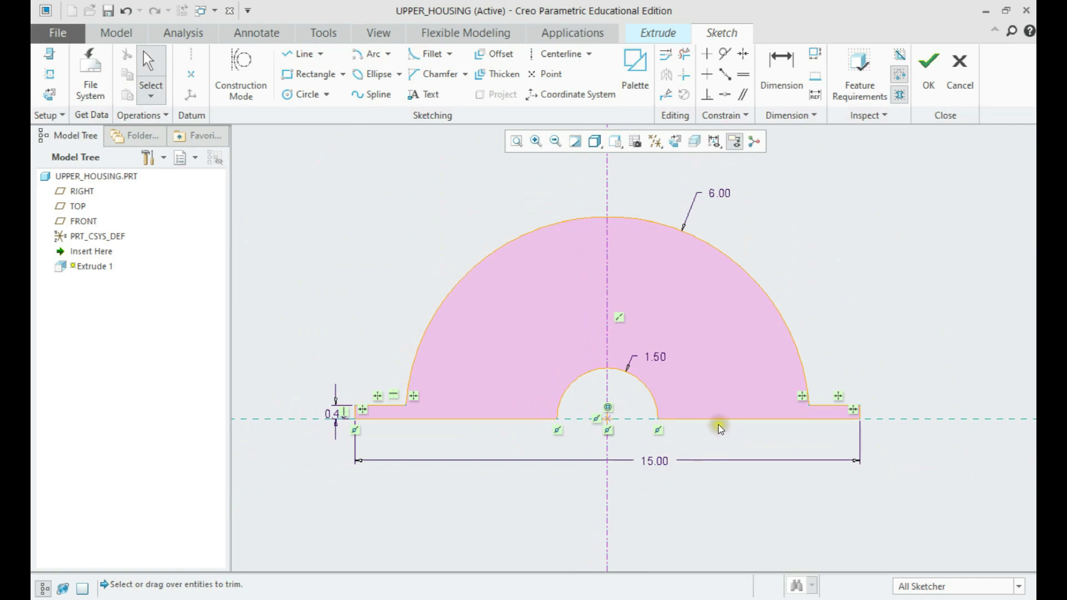
pyautogui.click(929, 69)
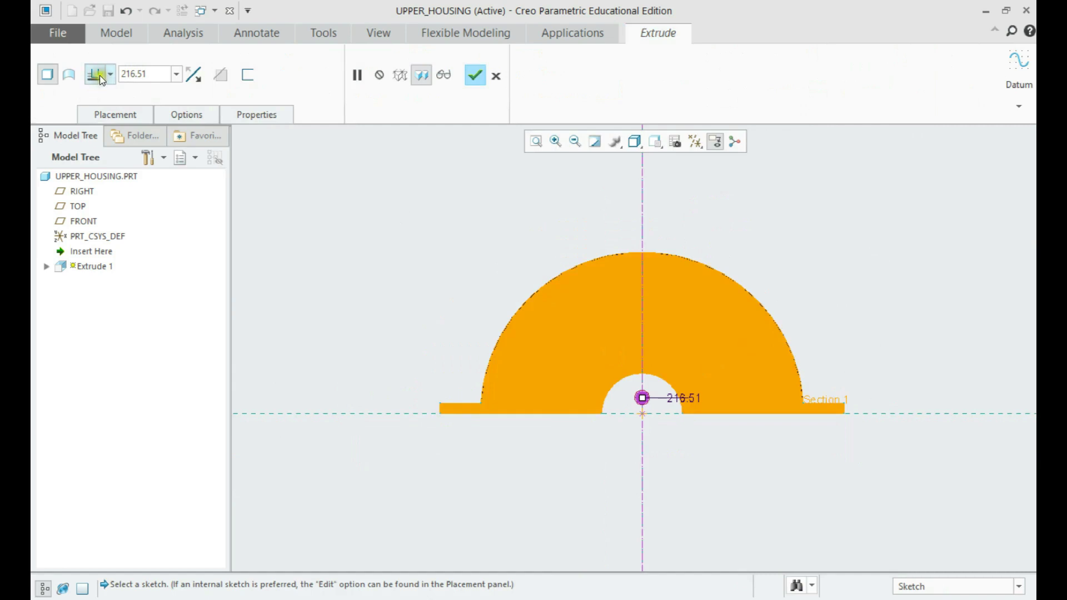
pyautogui.click(100, 75)
# Extrude the profile symmetrically to 8.00 depth and turn datum plane display back on
pyautogui.click(96, 119)
pyautogui.doubleClick(143, 72)
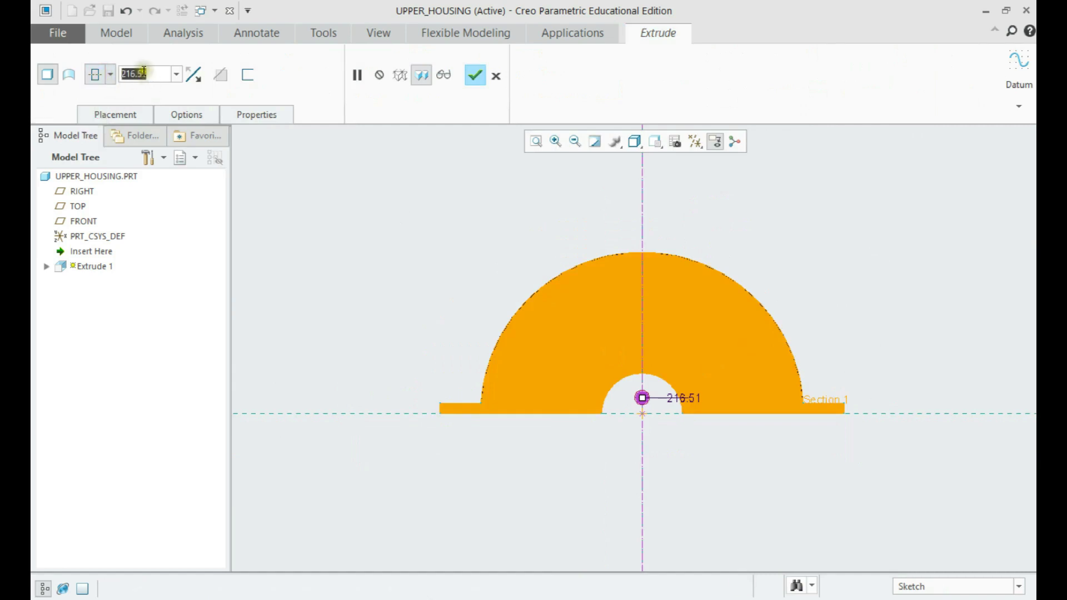
pyautogui.write('8')
pyautogui.press('Return')
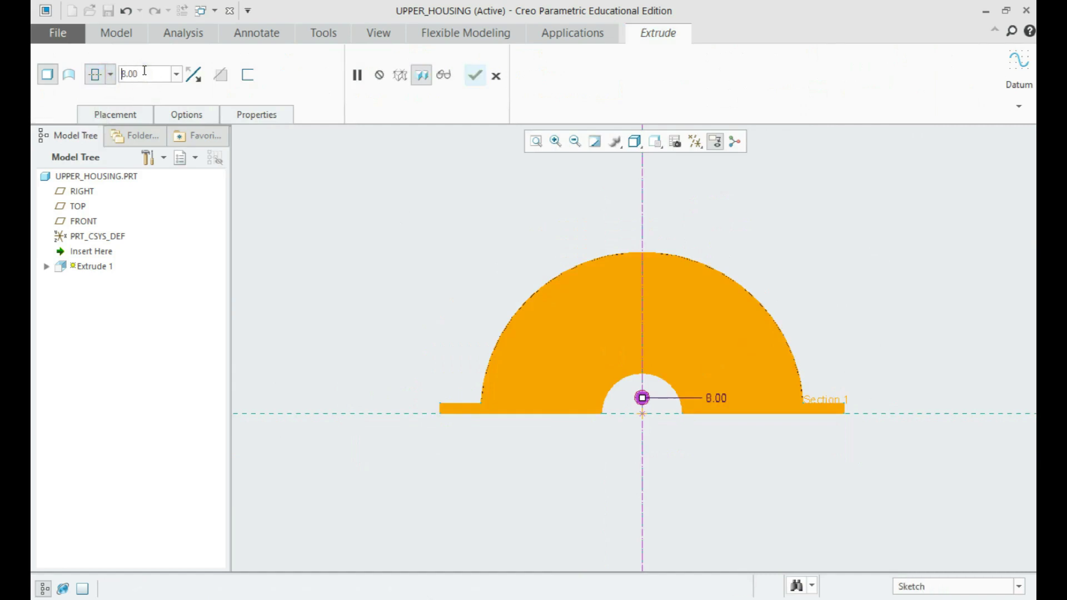
pyautogui.moveTo(598, 348)
pyautogui.mouseDown(button='middle')
pyautogui.moveTo(627, 364)
pyautogui.moveTo(698, 452)
pyautogui.moveTo(617, 351)
pyautogui.mouseUp(button='middle')
pyautogui.middleClick(617, 351)
pyautogui.click(528, 258)
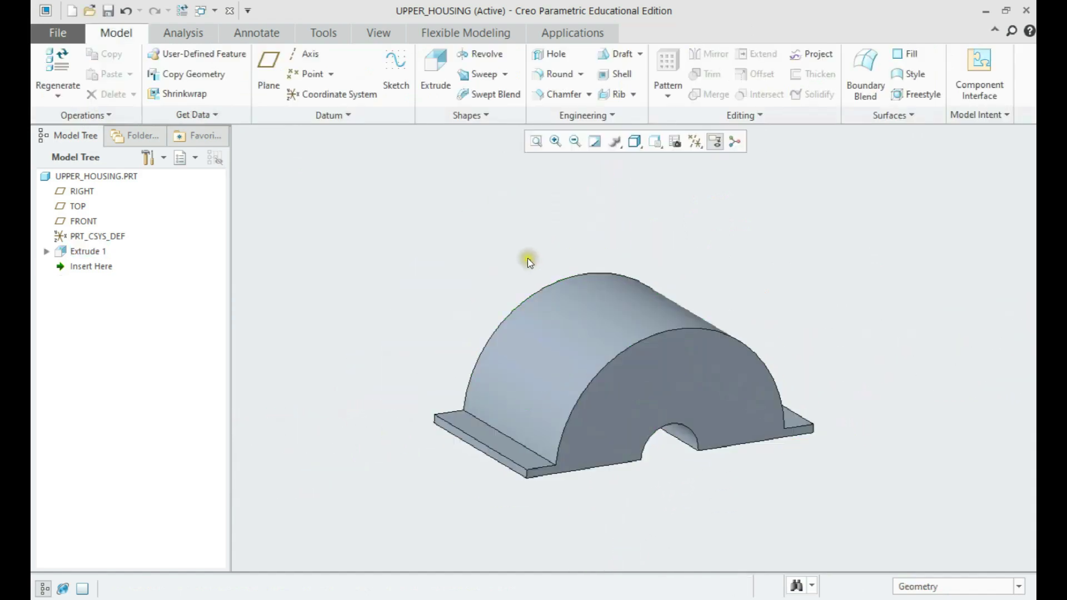
pyautogui.keyDown('shift'); pyautogui.moveTo(600, 348); pyautogui.dragTo(617, 325, button='middle'); pyautogui.keyUp('shift')
pyautogui.click(715, 141)
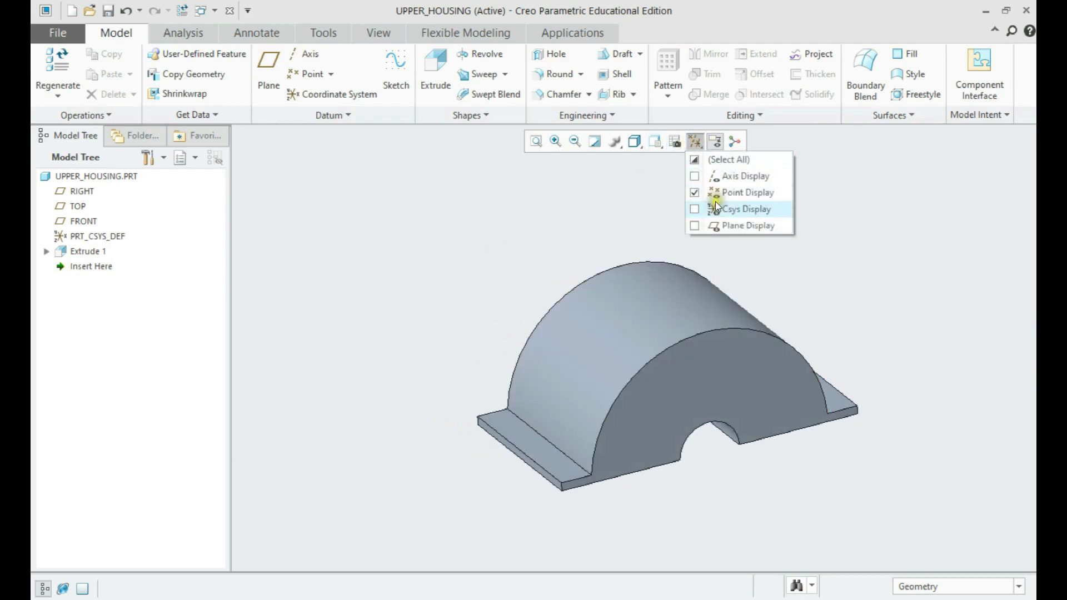
pyautogui.click(716, 226)
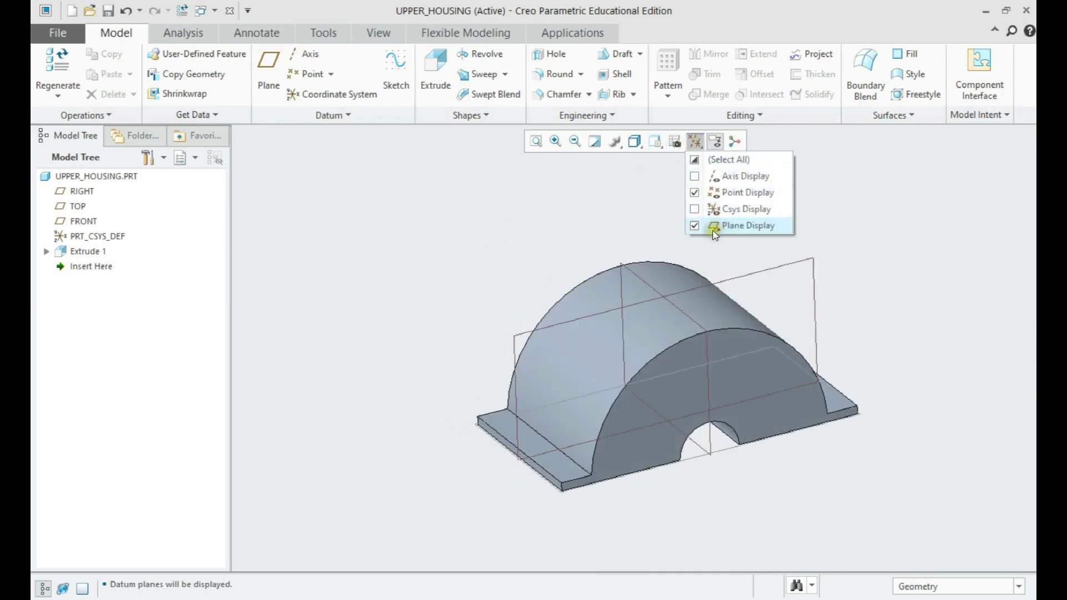
# Create datum plane DTM1 offset 6.15 from the TOP plane
pyautogui.click(269, 63)
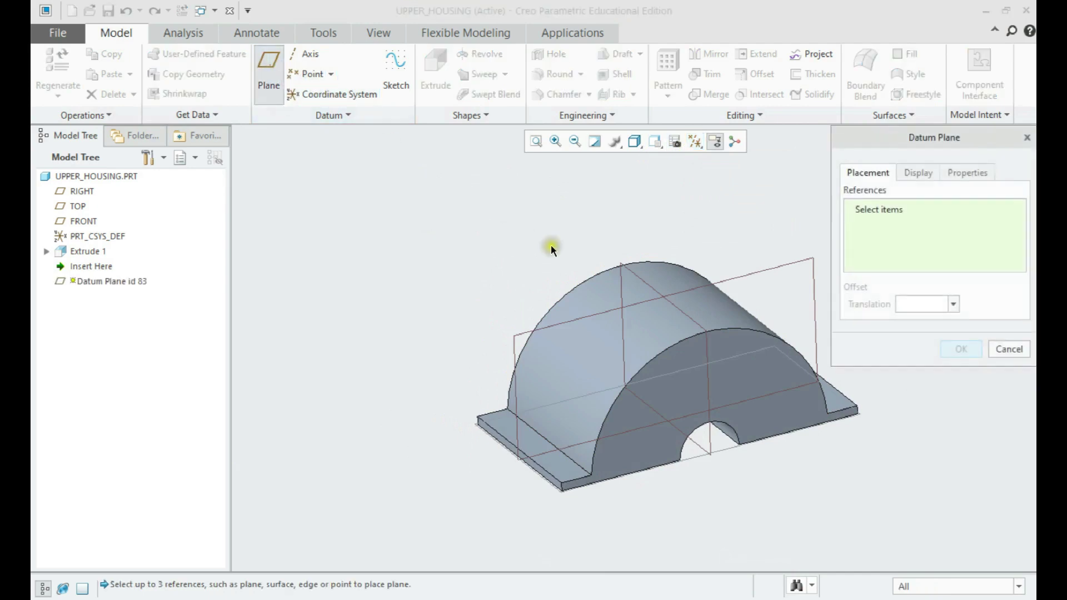
pyautogui.click(691, 318)
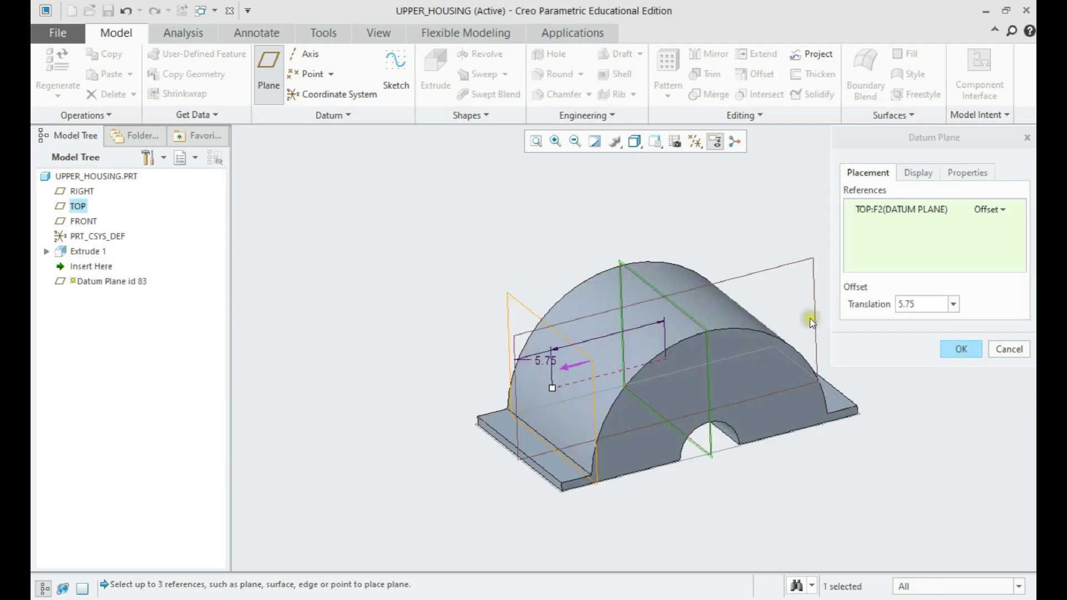
pyautogui.doubleClick(917, 303)
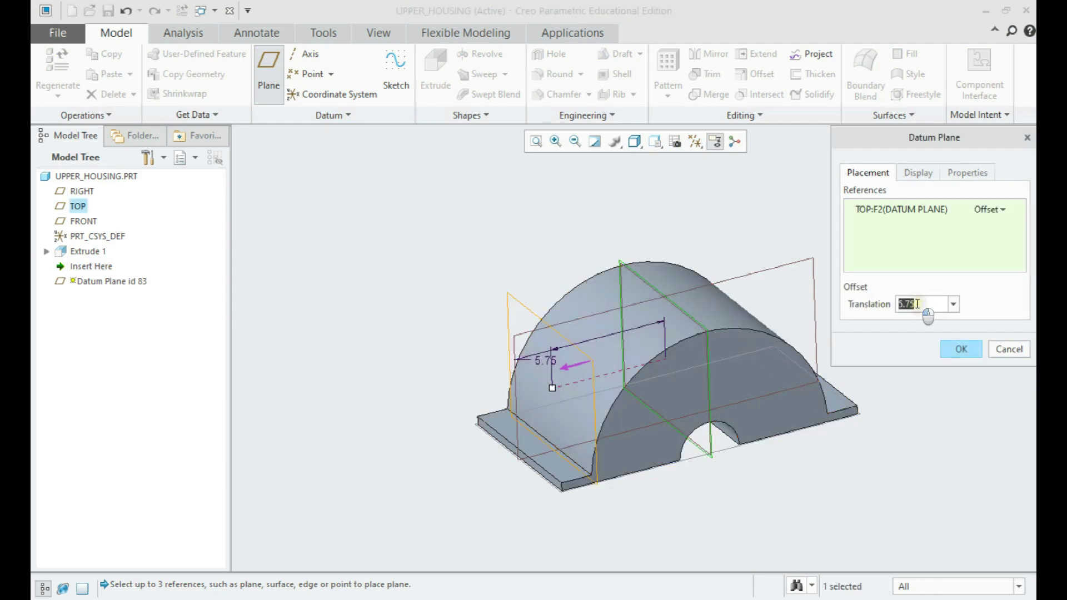
pyautogui.write('6')
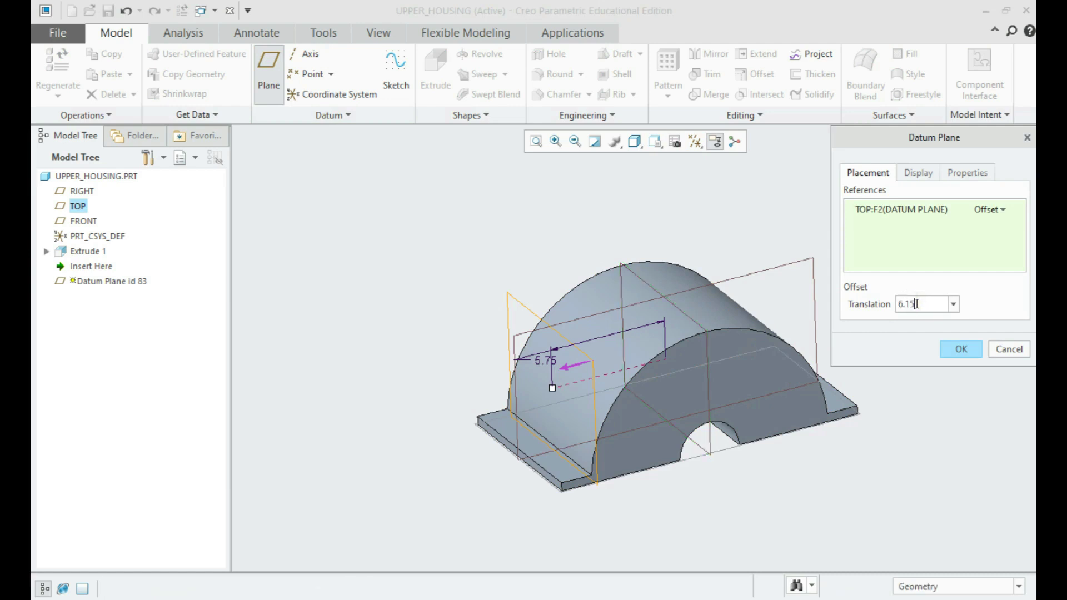
pyautogui.write('.15')
pyautogui.press('Return')
pyautogui.click(958, 349)
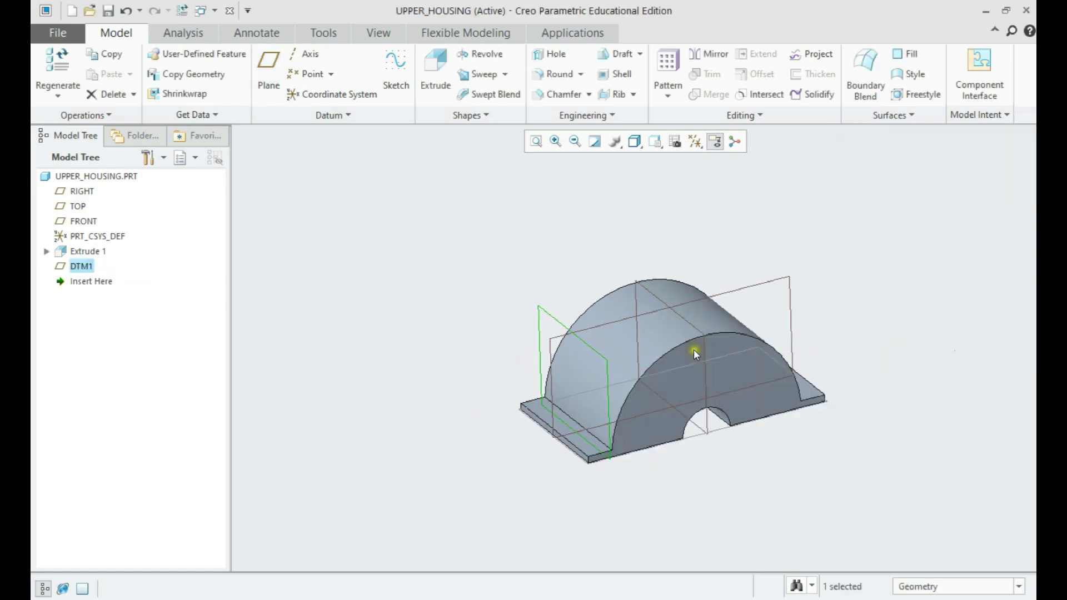
# Select DTM1 and start a sketch on it
pyautogui.click(532, 266)
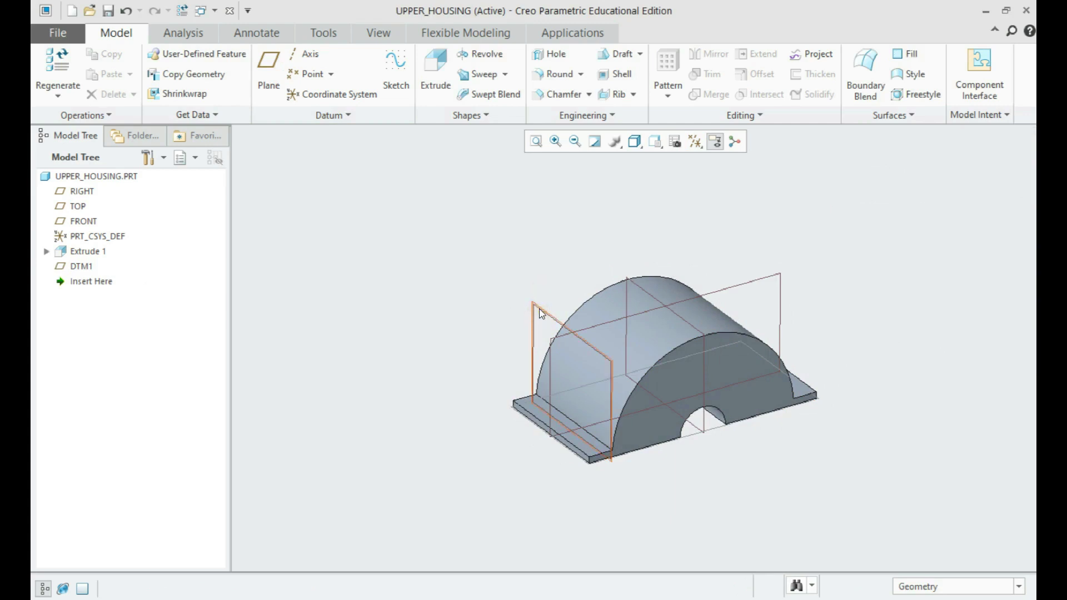
pyautogui.moveTo(539, 314)
pyautogui.mouseDown(button='middle')
pyautogui.moveTo(538, 302)
pyautogui.moveTo(537, 313)
pyautogui.mouseUp(button='middle')
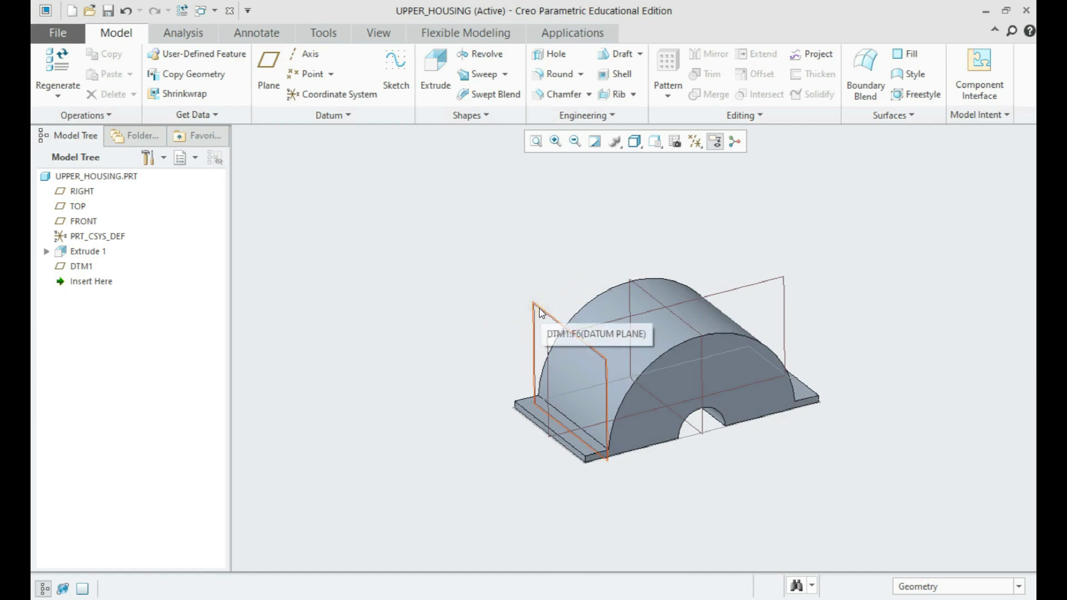
pyautogui.click(540, 313)
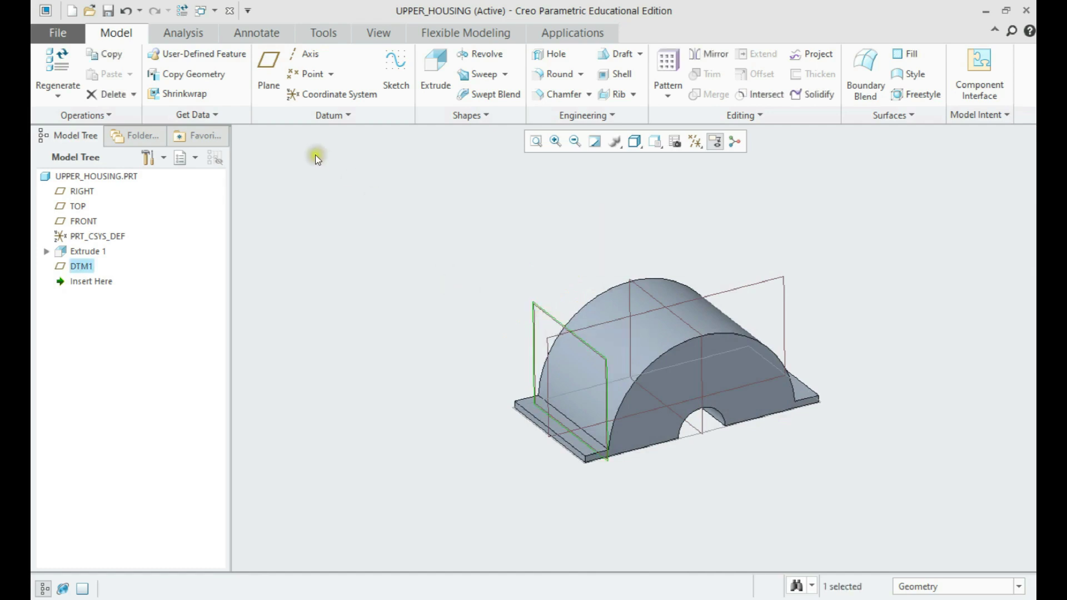
pyautogui.click(389, 81)
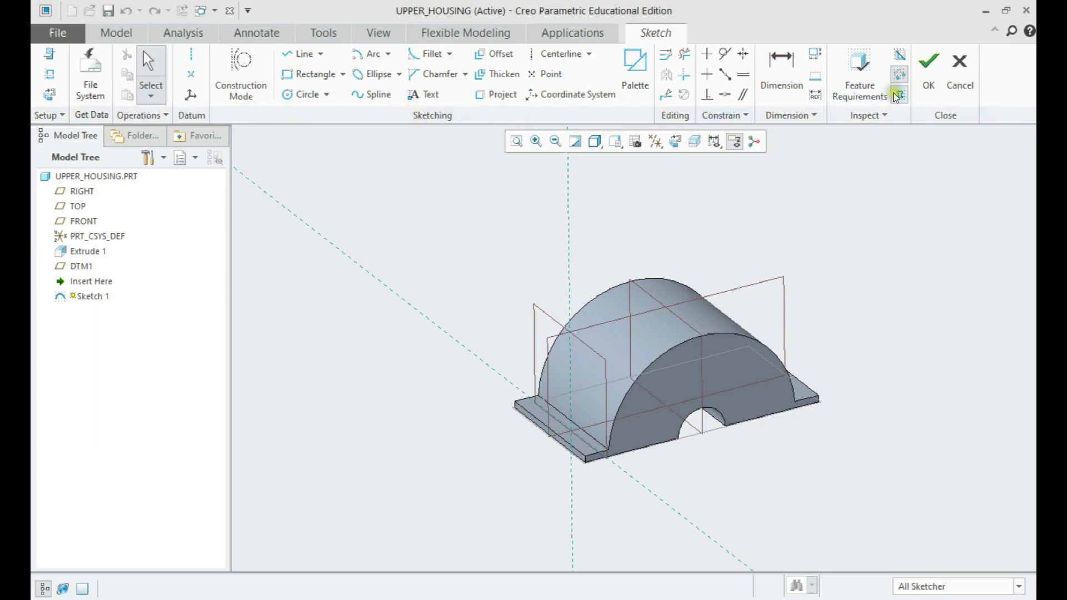
# Discard the first sketch and restart one placed on the DTM1 plane
pyautogui.click(960, 72)
pyautogui.click(583, 335)
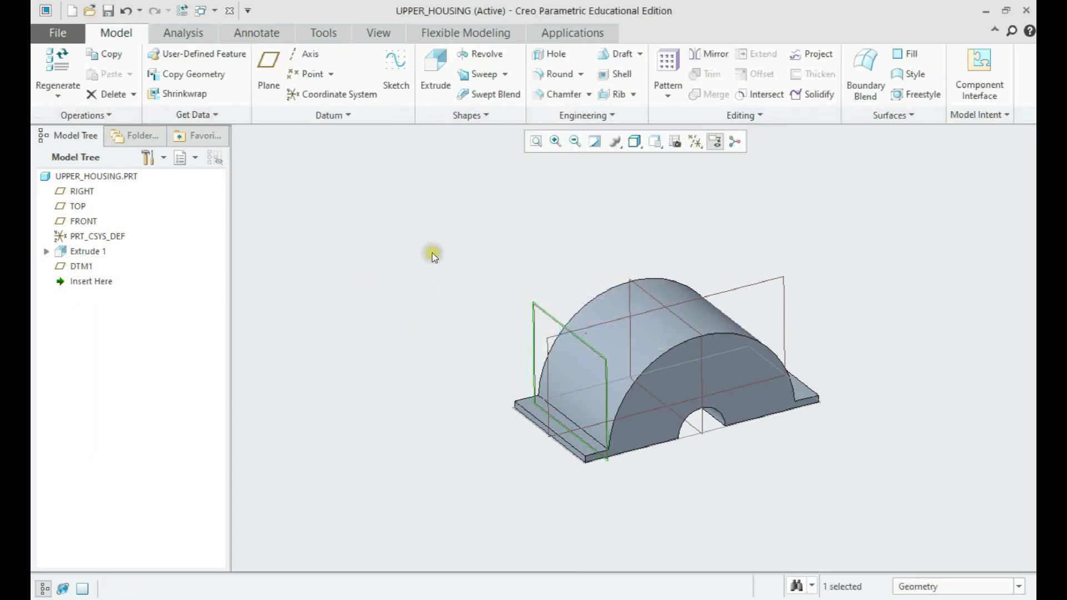
pyautogui.click(394, 75)
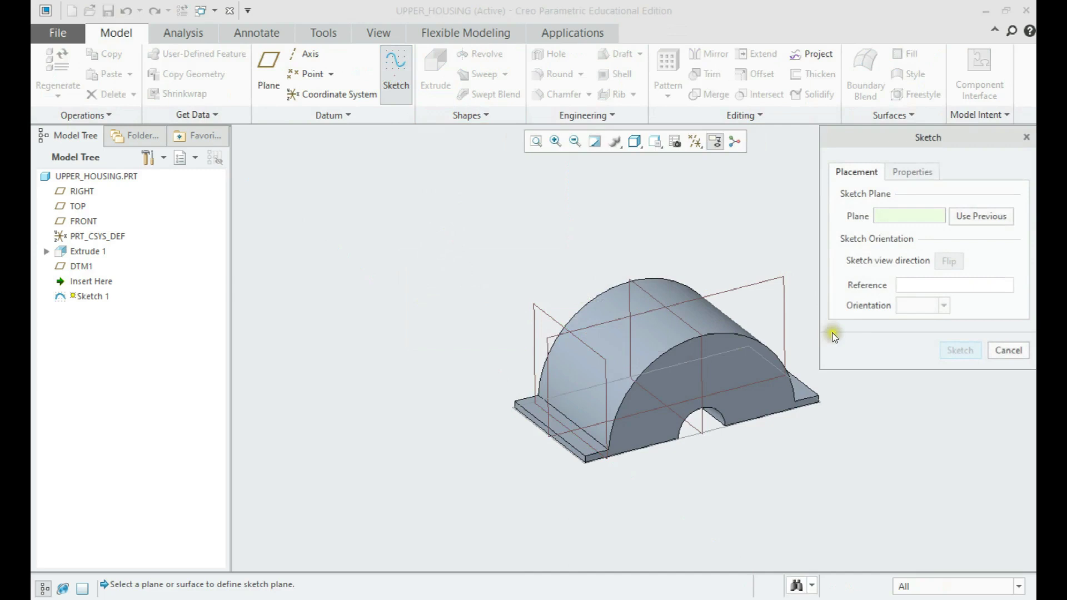
pyautogui.click(765, 283)
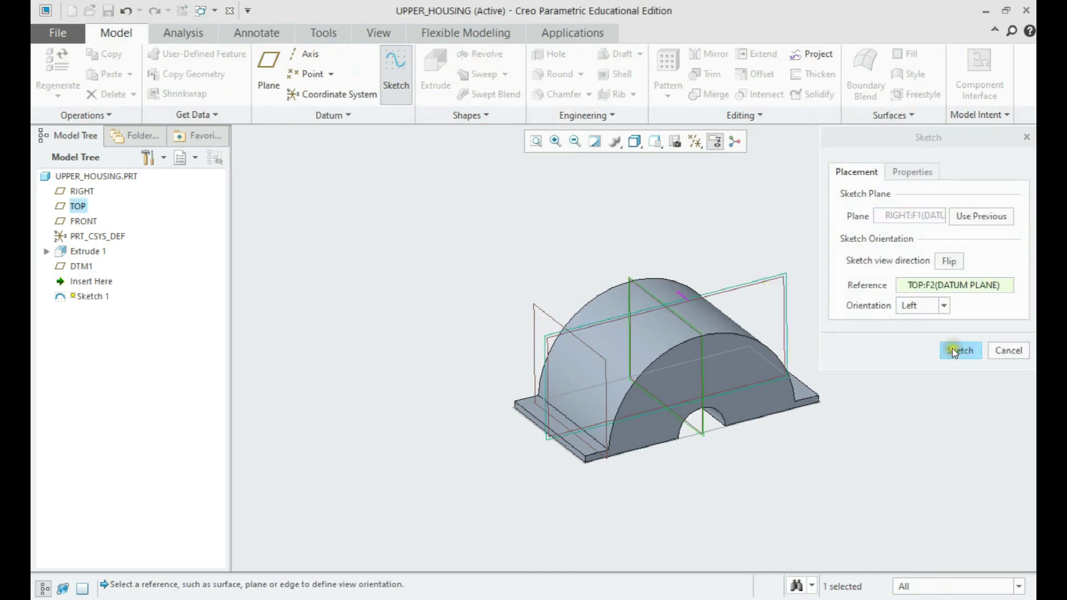
pyautogui.click(957, 351)
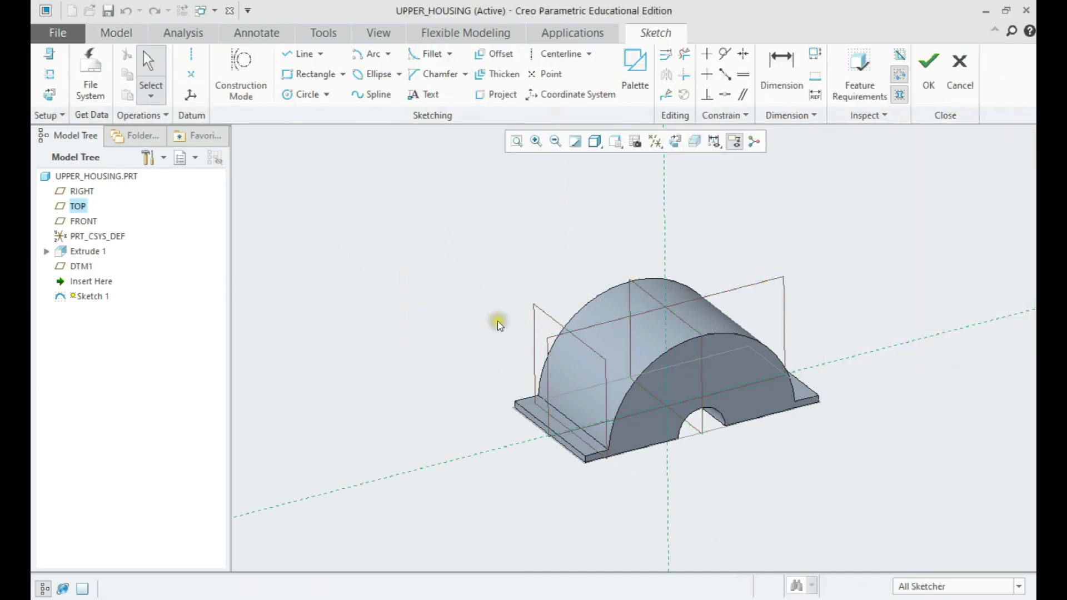
# Add DTM1 and the arch's curved surface as references, then view the sketch plane straight on
pyautogui.click(50, 53)
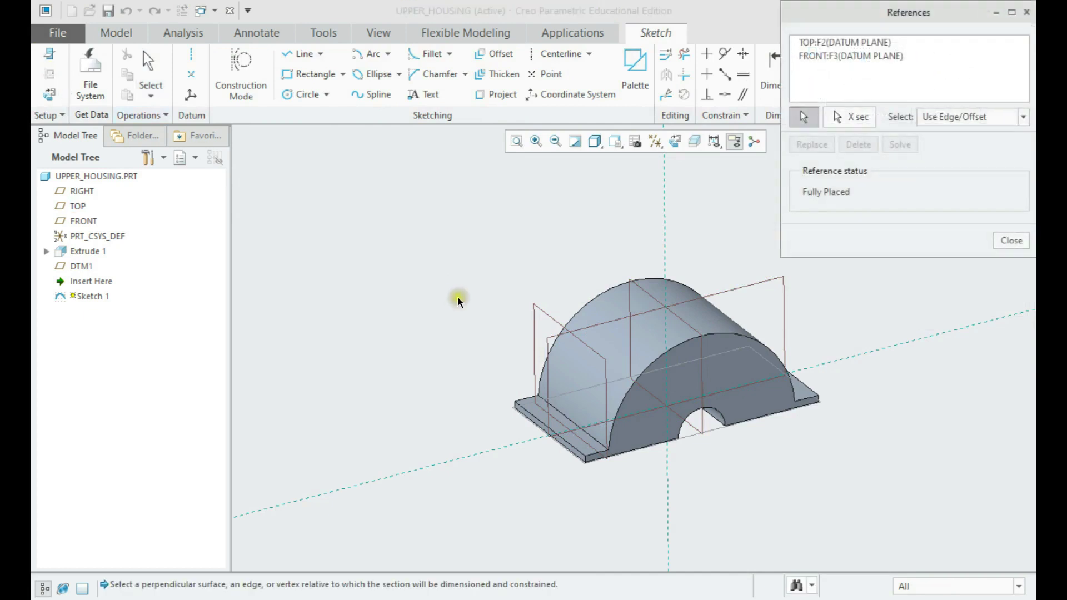
pyautogui.click(550, 305)
pyautogui.click(619, 298)
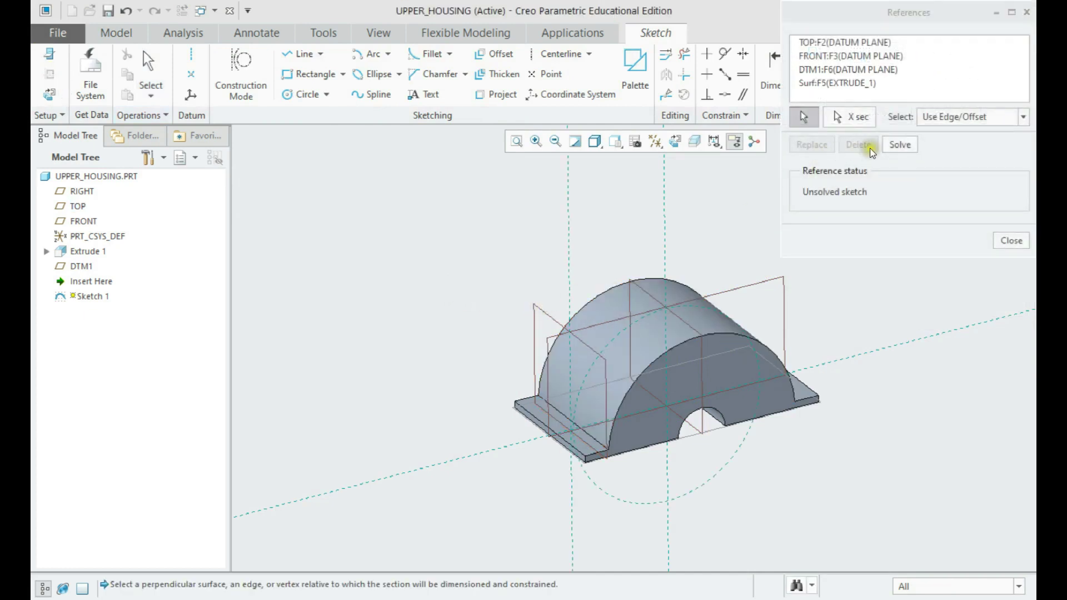
pyautogui.click(900, 144)
pyautogui.click(1011, 241)
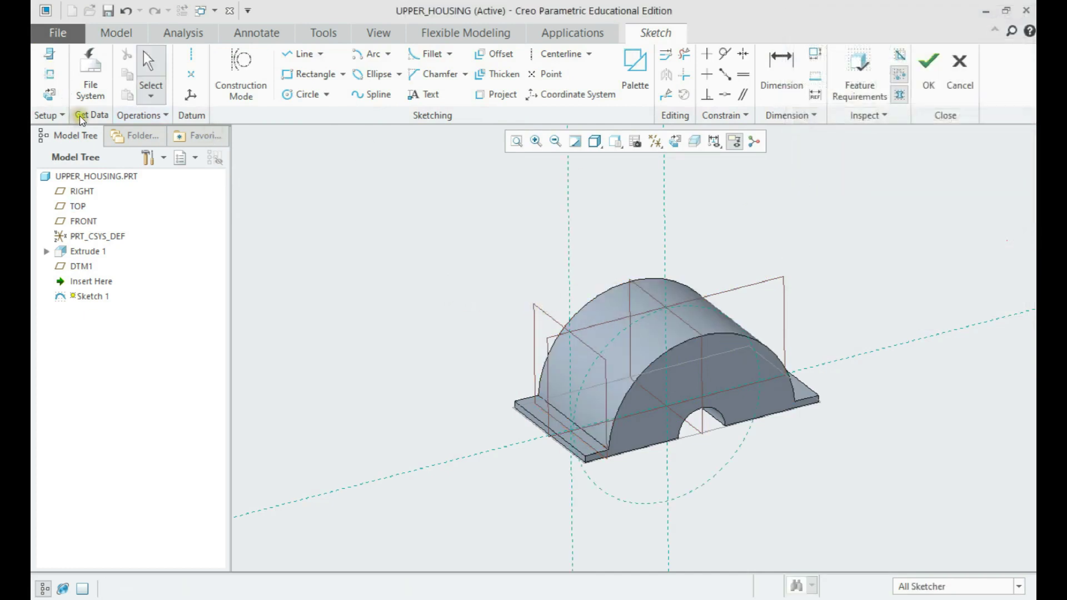
pyautogui.click(49, 95)
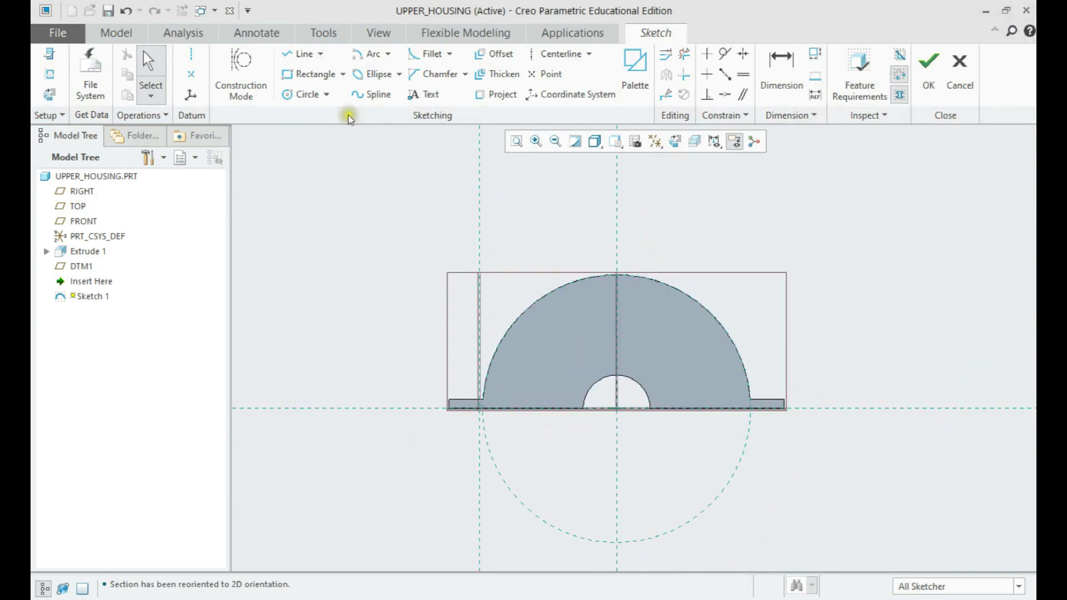
# Draw a short line and a tangent-end arc down to the semicircle, with radius 10
pyautogui.click(291, 53)
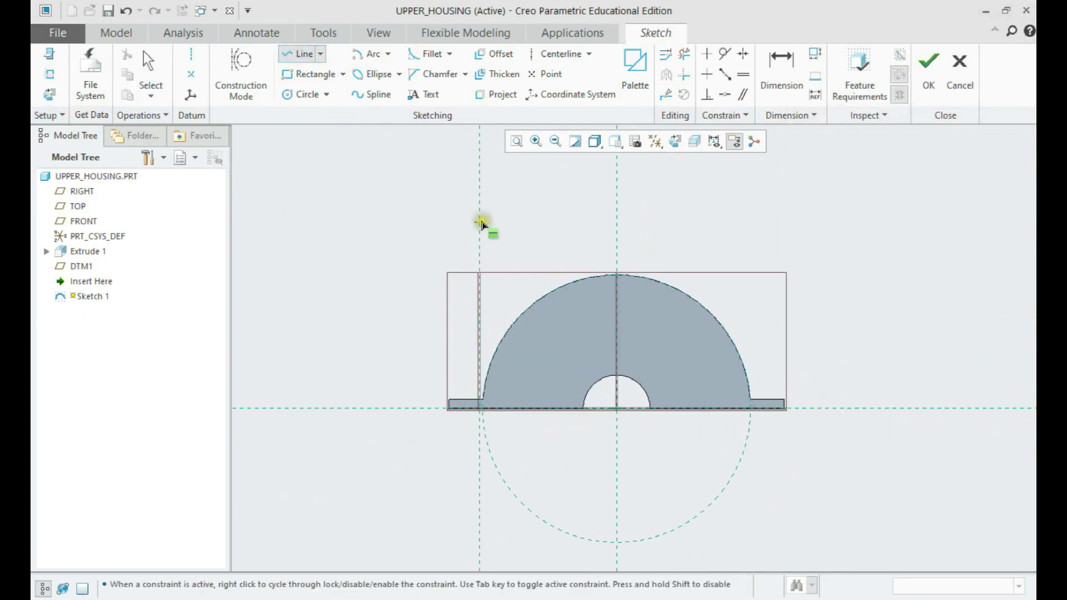
pyautogui.click(480, 222)
pyautogui.click(518, 222)
pyautogui.click(388, 55)
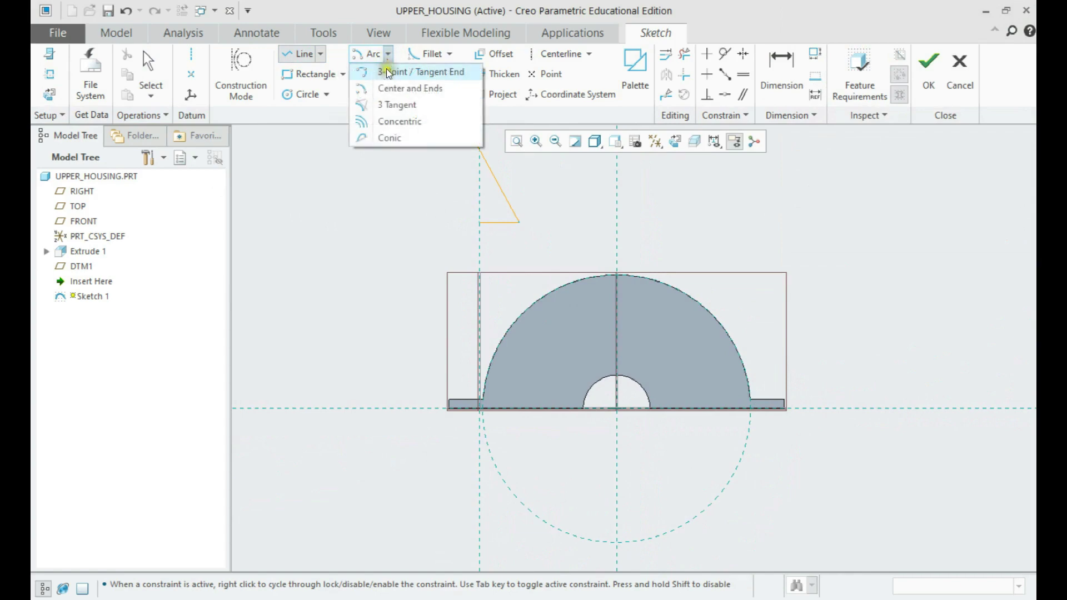
pyautogui.click(387, 74)
pyautogui.click(518, 222)
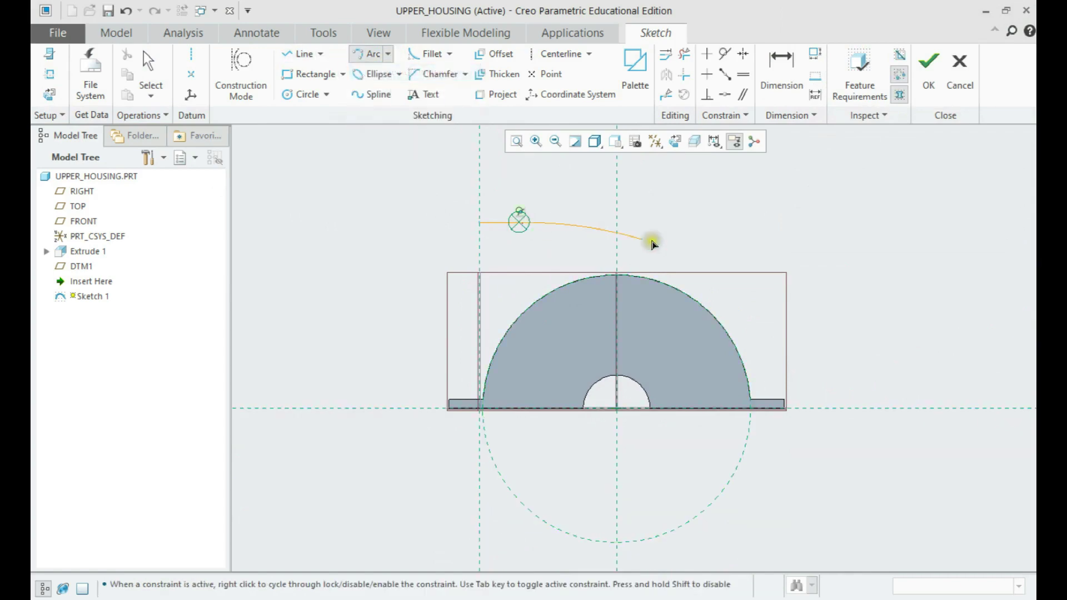
pyautogui.click(749, 385)
pyautogui.middleClick(740, 286)
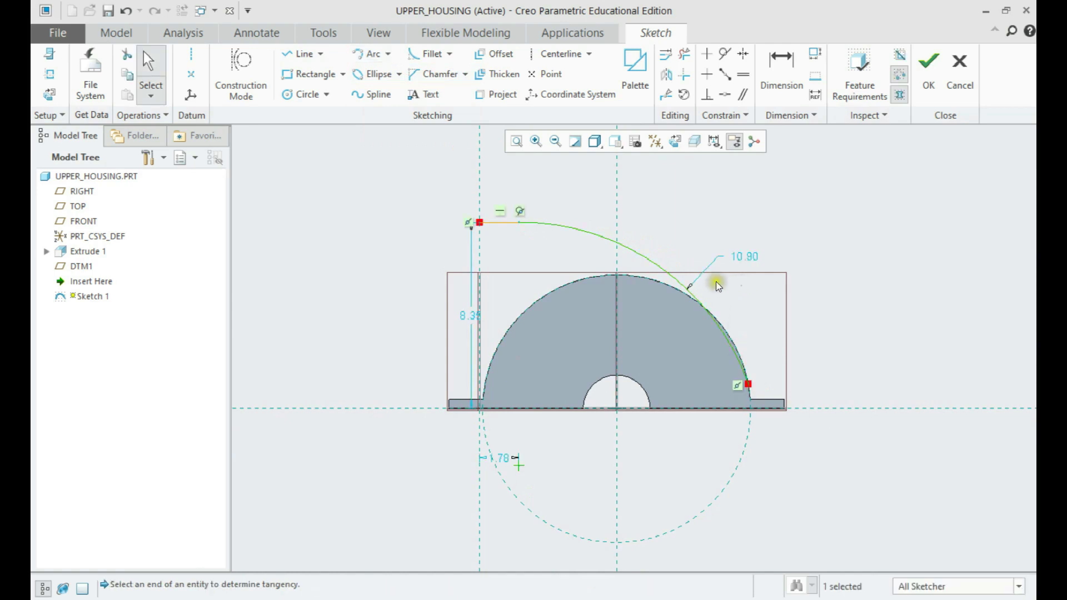
pyautogui.moveTo(689, 290); pyautogui.dragTo(689, 288)
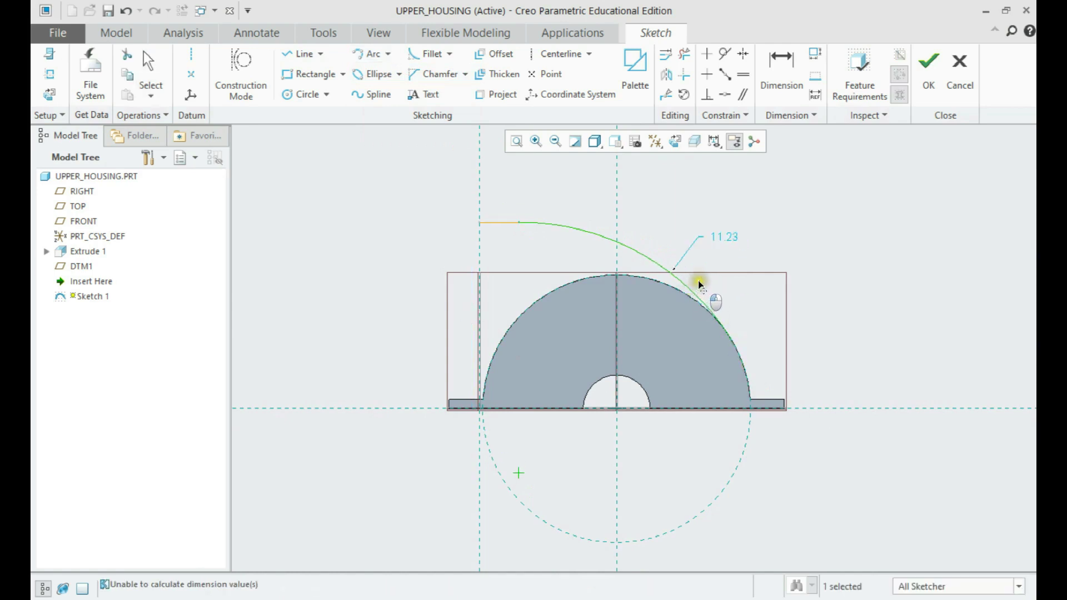
pyautogui.middleClick(698, 282)
pyautogui.doubleClick(734, 234)
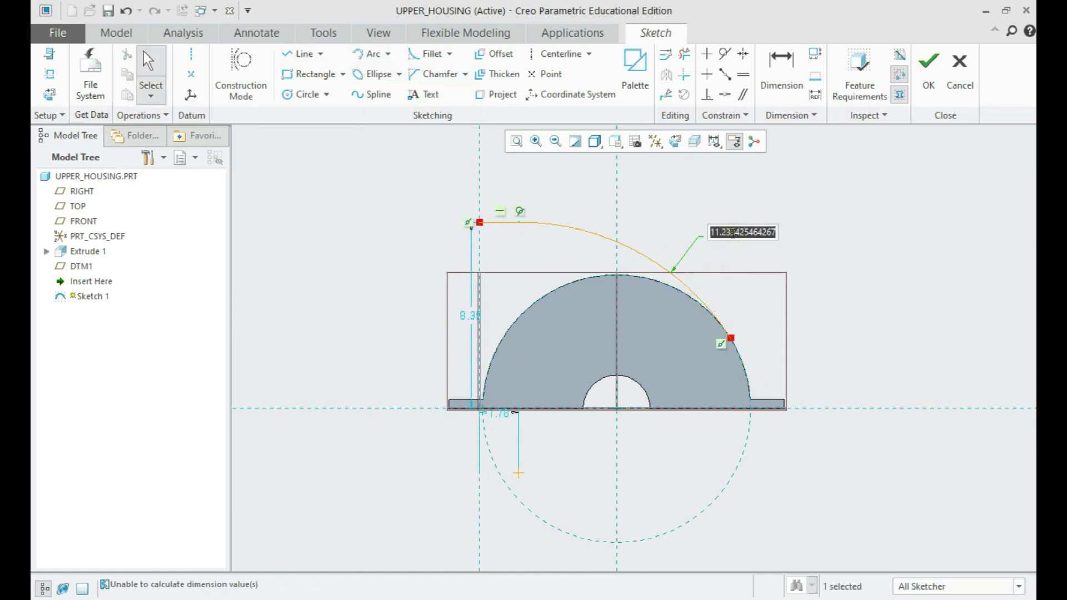
pyautogui.write('10')
pyautogui.press('Return')
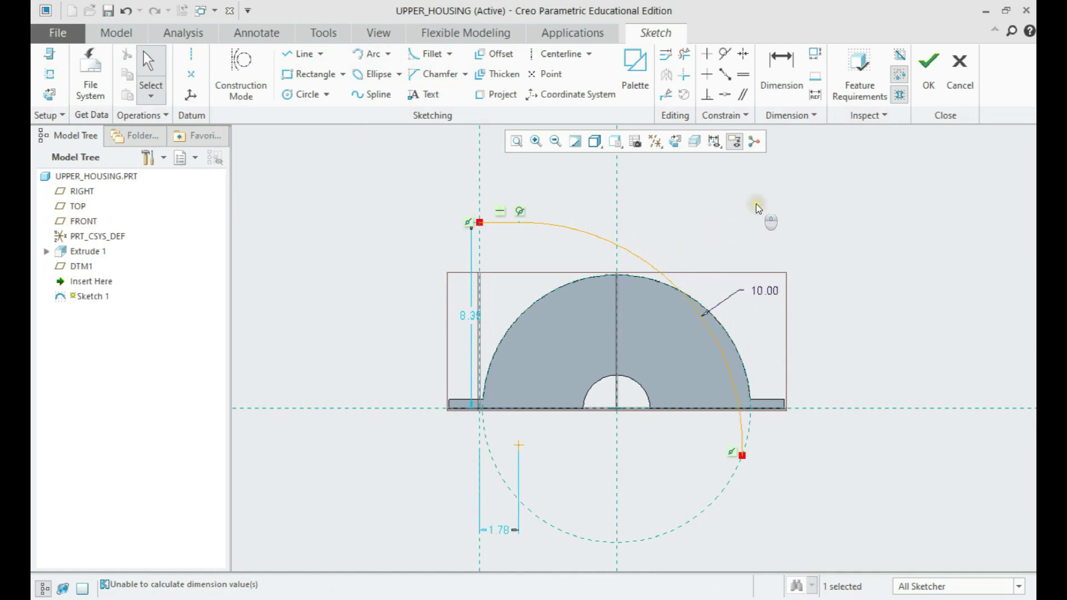
# Lock the 10.00 radius and make the arc tangent to the circle
pyautogui.moveTo(721, 355); pyautogui.dragTo(736, 351)
pyautogui.hotkey('ctrl', 'z')
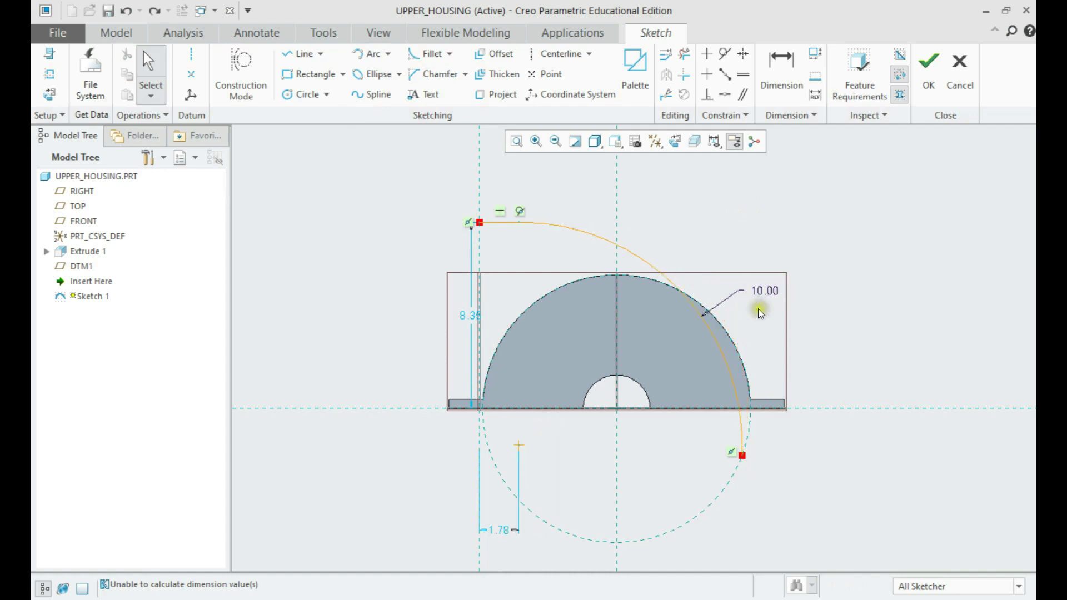
pyautogui.click(763, 292)
pyautogui.click(789, 217)
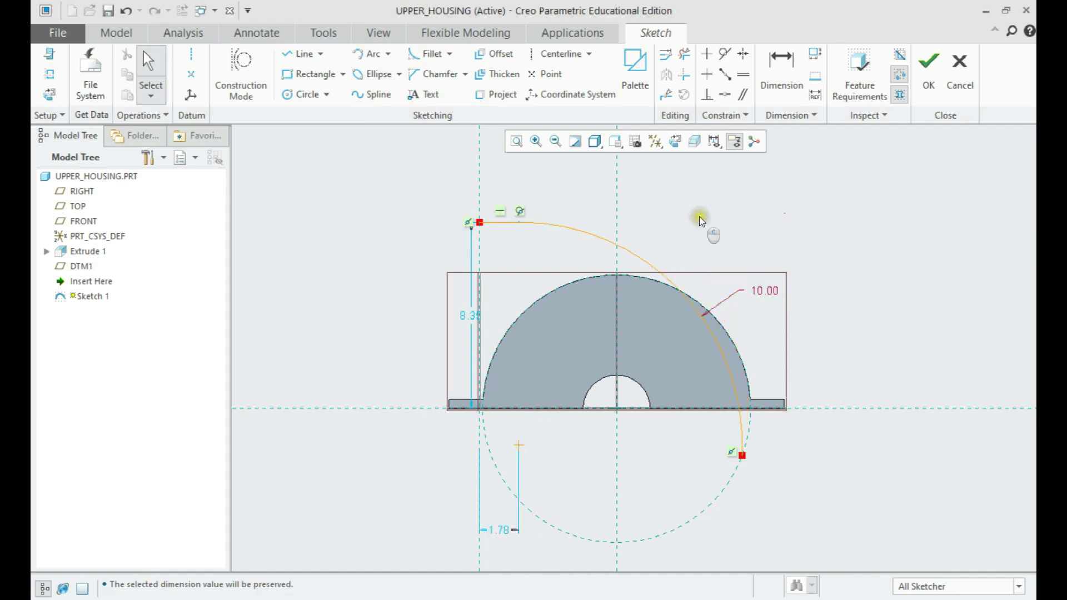
pyautogui.moveTo(743, 459); pyautogui.dragTo(746, 365)
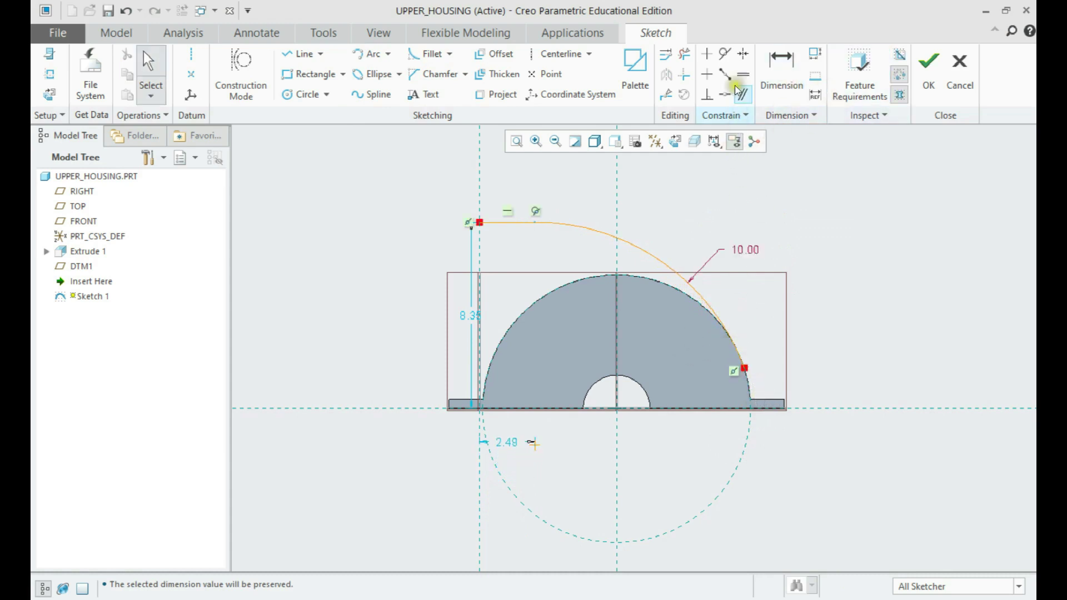
pyautogui.click(725, 55)
pyautogui.click(690, 290)
pyautogui.click(690, 292)
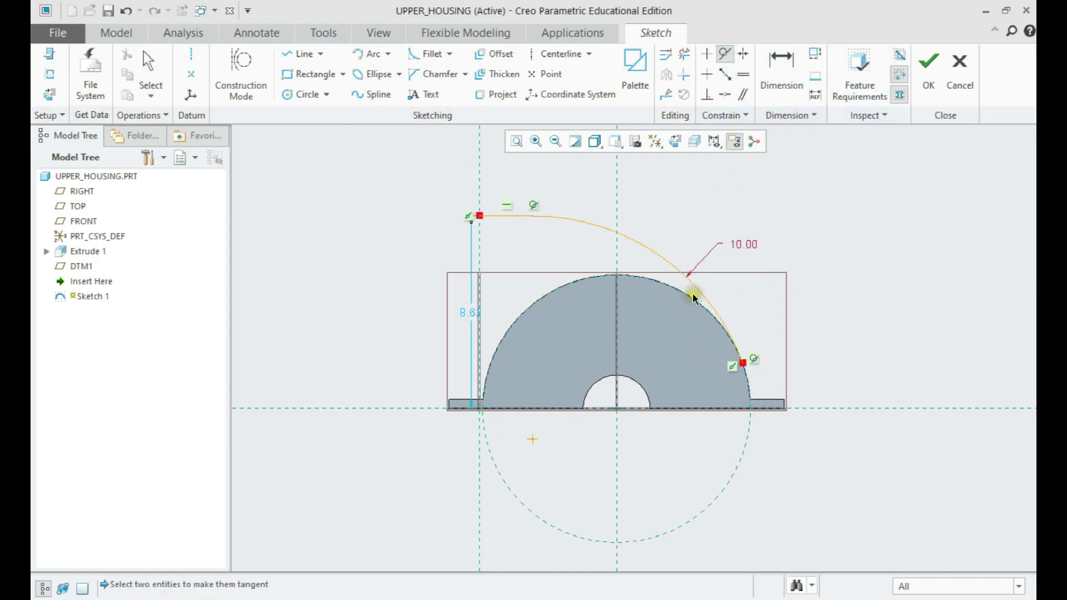
pyautogui.middleClick(754, 303)
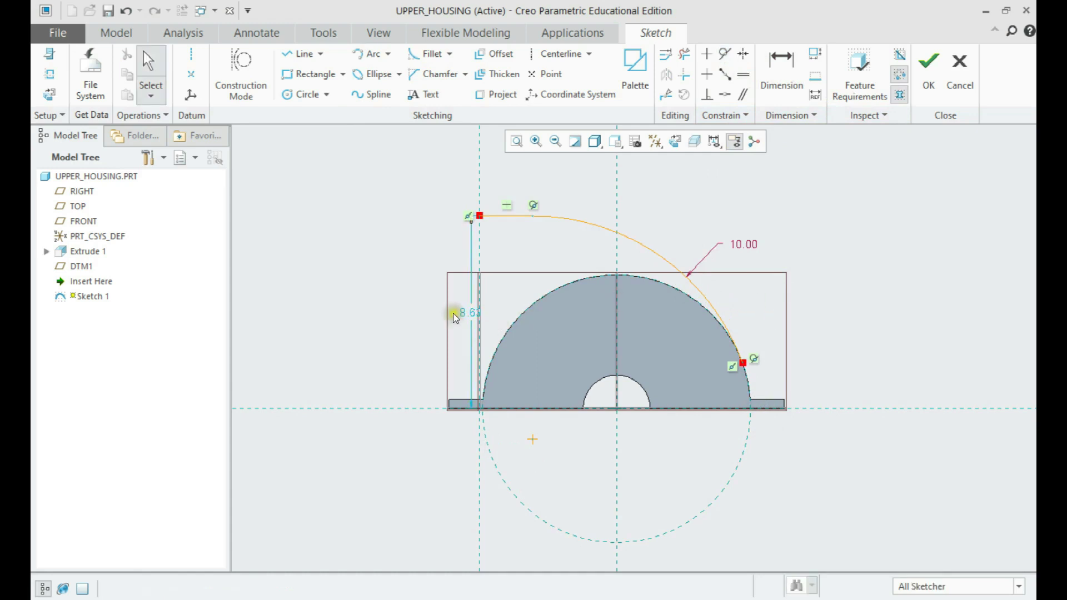
# Set the arc's height above the base to 10 and finish Sketch 1
pyautogui.moveTo(452, 312); pyautogui.dragTo(406, 319)
pyautogui.doubleClick(406, 319)
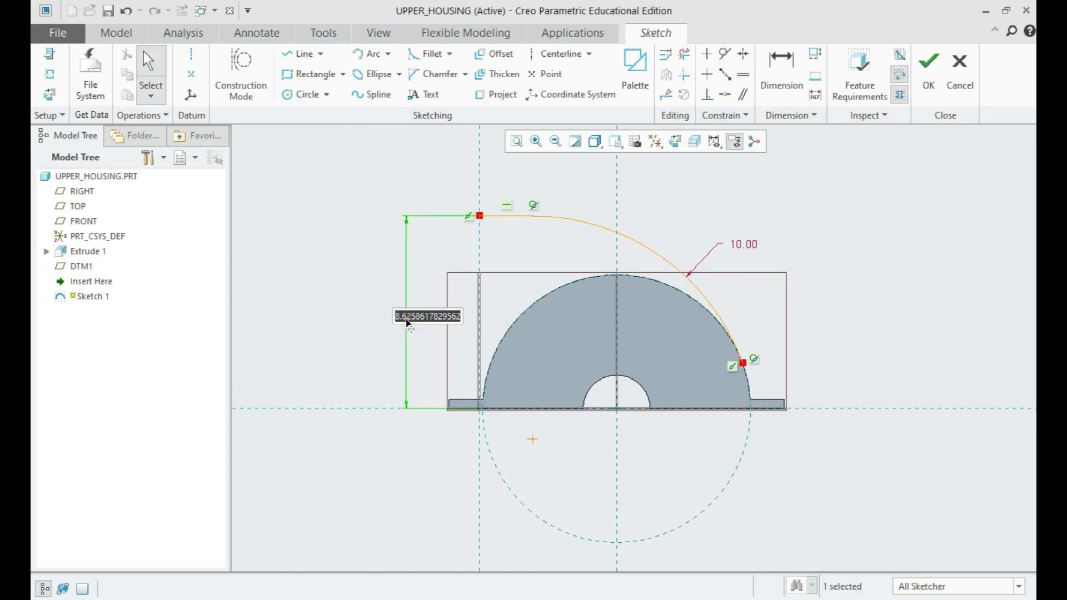
pyautogui.write('10')
pyautogui.press('Return')
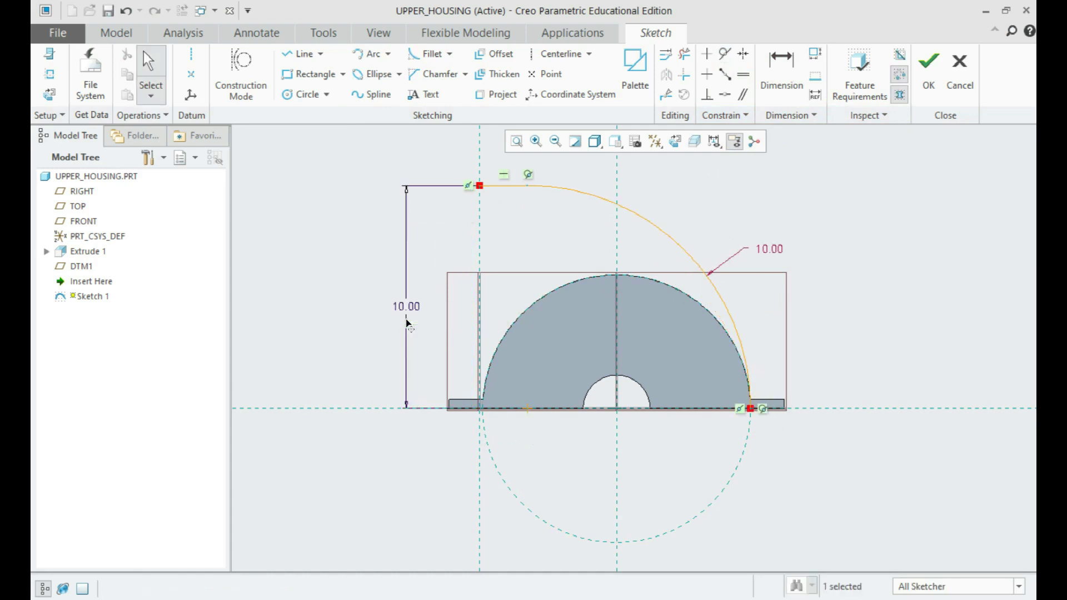
pyautogui.middleClick(350, 307)
pyautogui.click(927, 78)
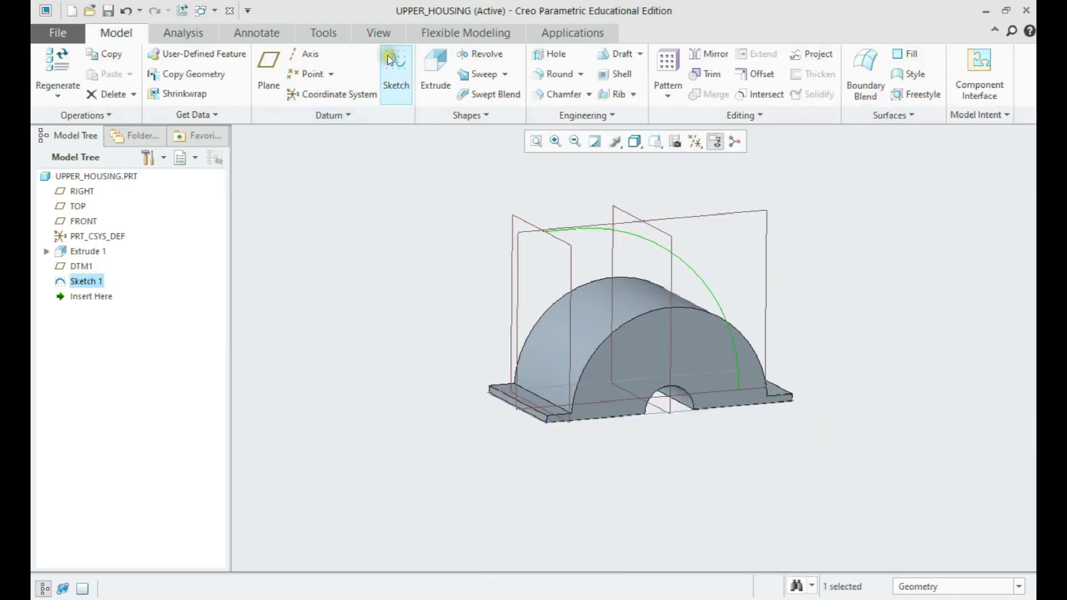
# Start a sweep along Sketch 1's arc, starting from its upper-left end
pyautogui.click(464, 188)
pyautogui.click(471, 78)
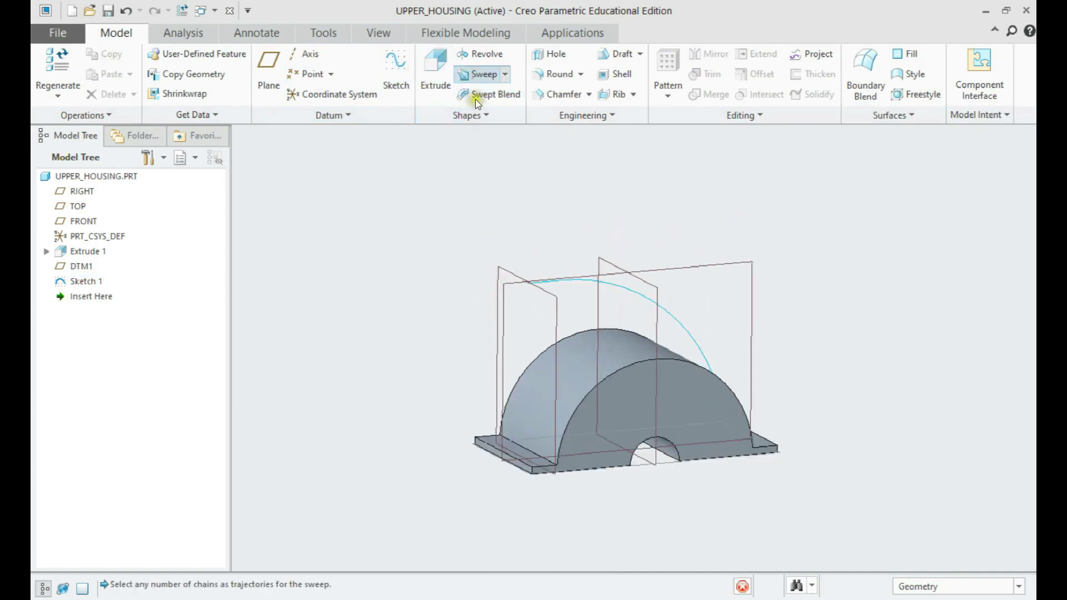
pyautogui.click(113, 115)
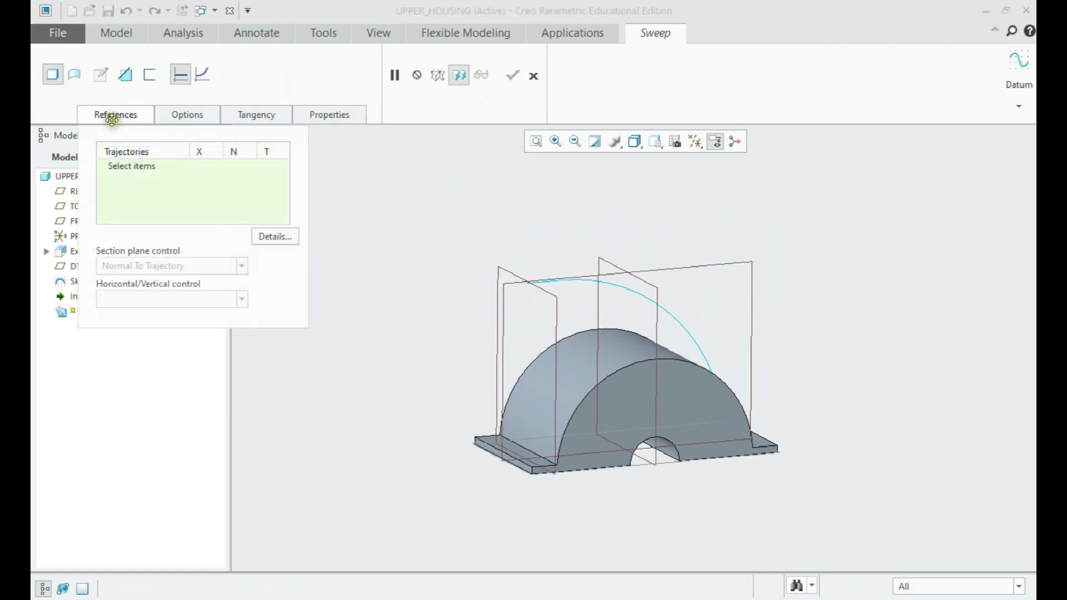
pyautogui.click(135, 167)
pyautogui.click(570, 280)
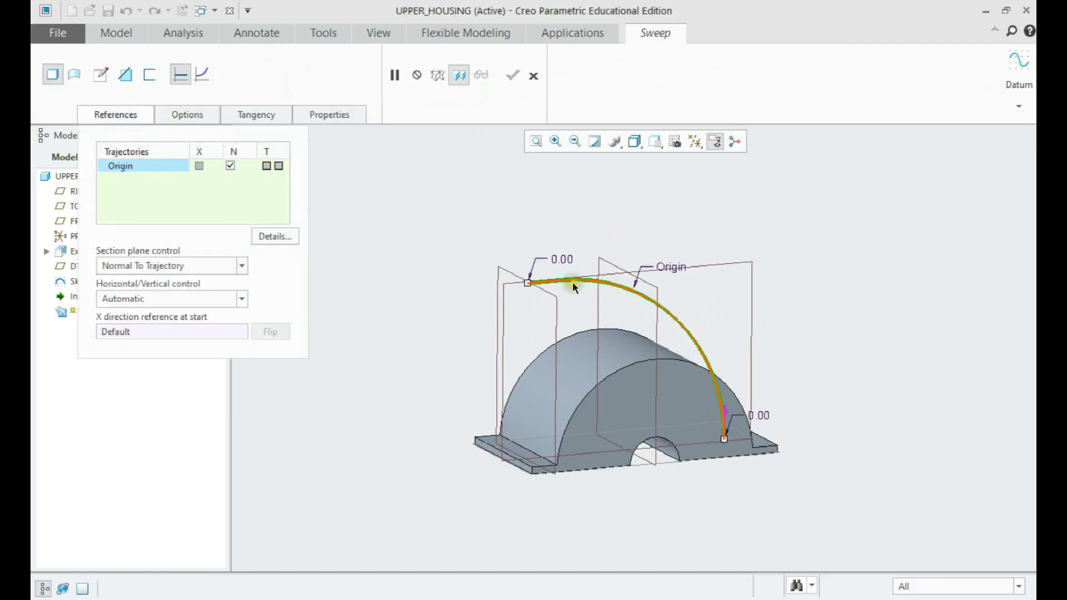
pyautogui.click(723, 411)
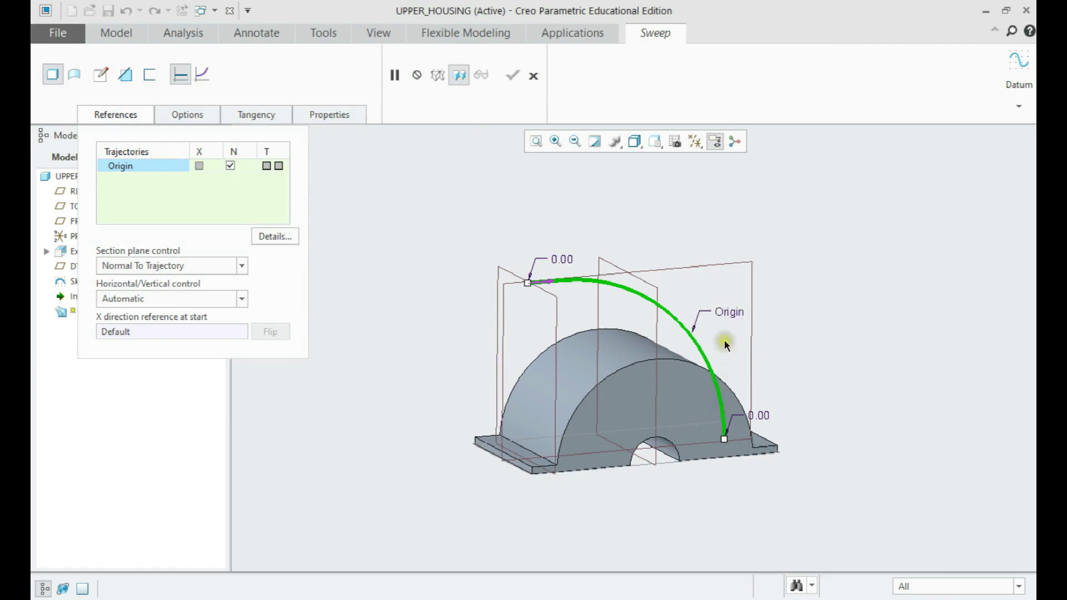
# Drop a Rounded rectangle from the sketcher palette's shapes and snap its centre to the trajectory start
pyautogui.click(100, 73)
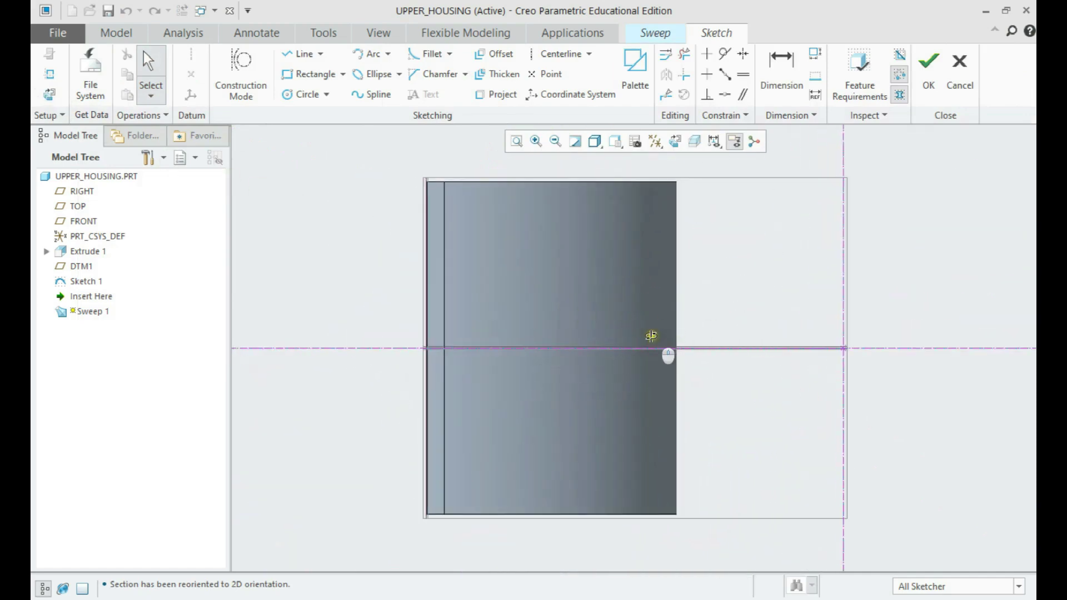
pyautogui.moveTo(648, 334)
pyautogui.mouseDown(button='middle')
pyautogui.moveTo(538, 245)
pyautogui.moveTo(518, 245)
pyautogui.moveTo(539, 234)
pyautogui.moveTo(528, 233)
pyautogui.moveTo(536, 248)
pyautogui.mouseUp(button='middle')
pyautogui.click(631, 78)
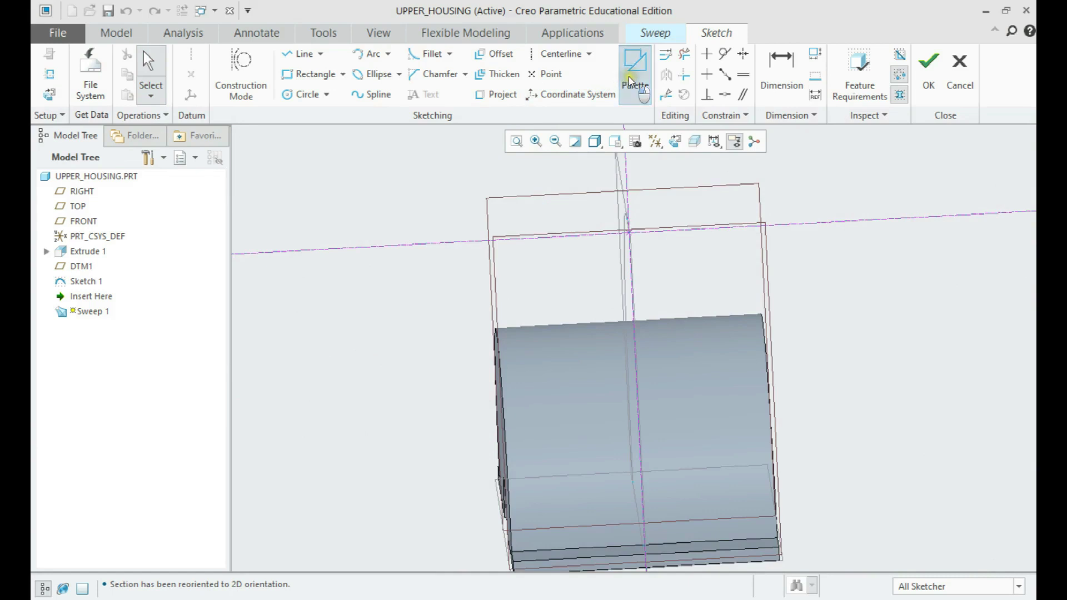
pyautogui.click(912, 446)
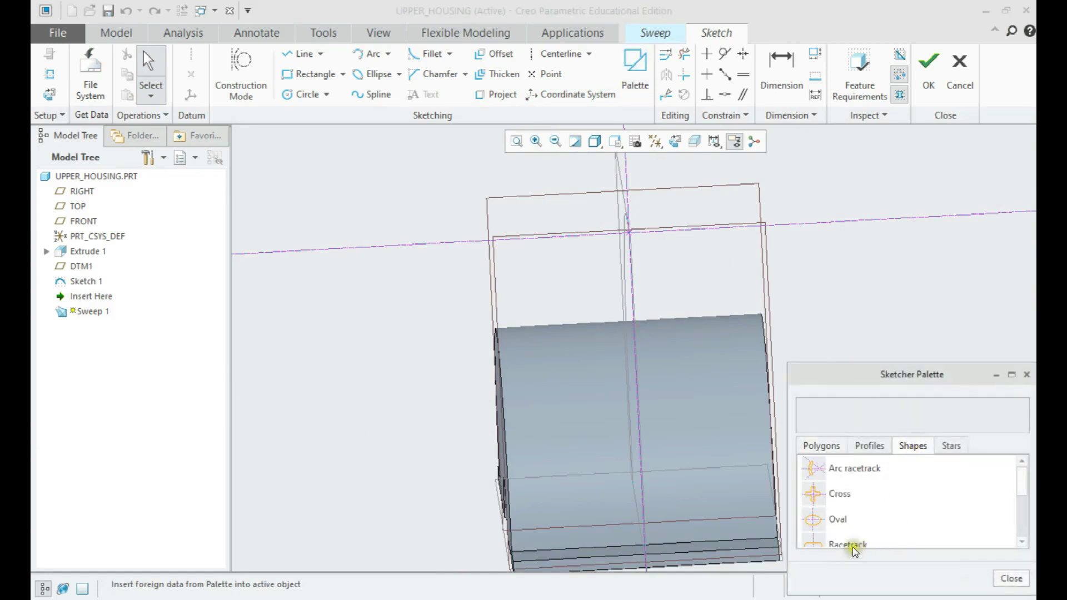
pyautogui.scroll(-1, 842, 539)
pyautogui.click(836, 493)
pyautogui.moveTo(836, 492); pyautogui.dragTo(699, 254)
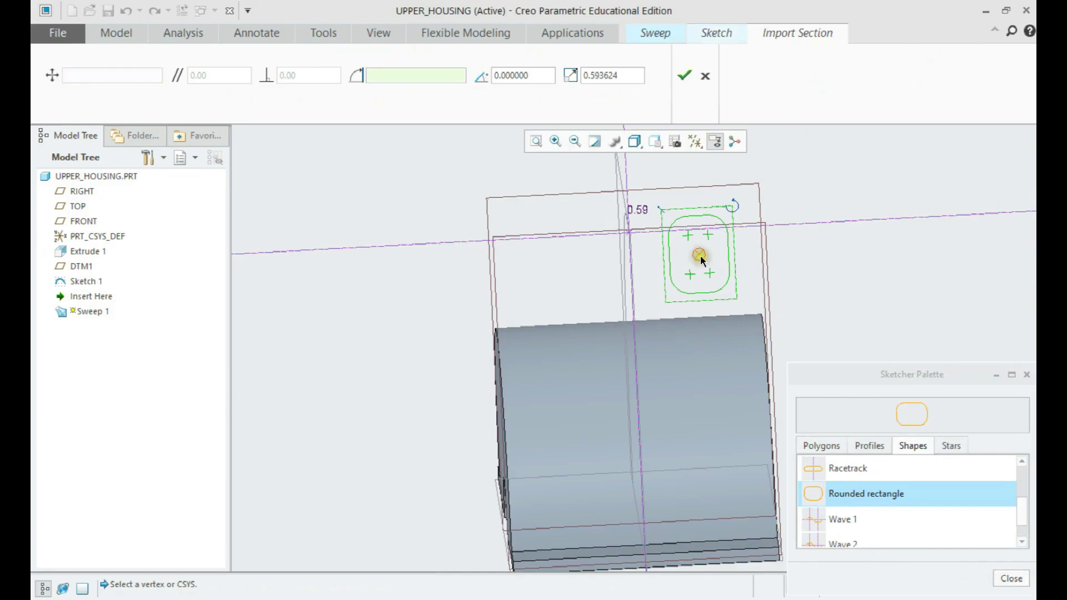
pyautogui.click(1008, 580)
pyautogui.moveTo(710, 340)
pyautogui.keyDown('shift'); pyautogui.mouseDown(button='middle')
pyautogui.moveTo(698, 352)
pyautogui.moveTo(659, 295)
pyautogui.mouseUp(button='middle'); pyautogui.keyUp('shift')
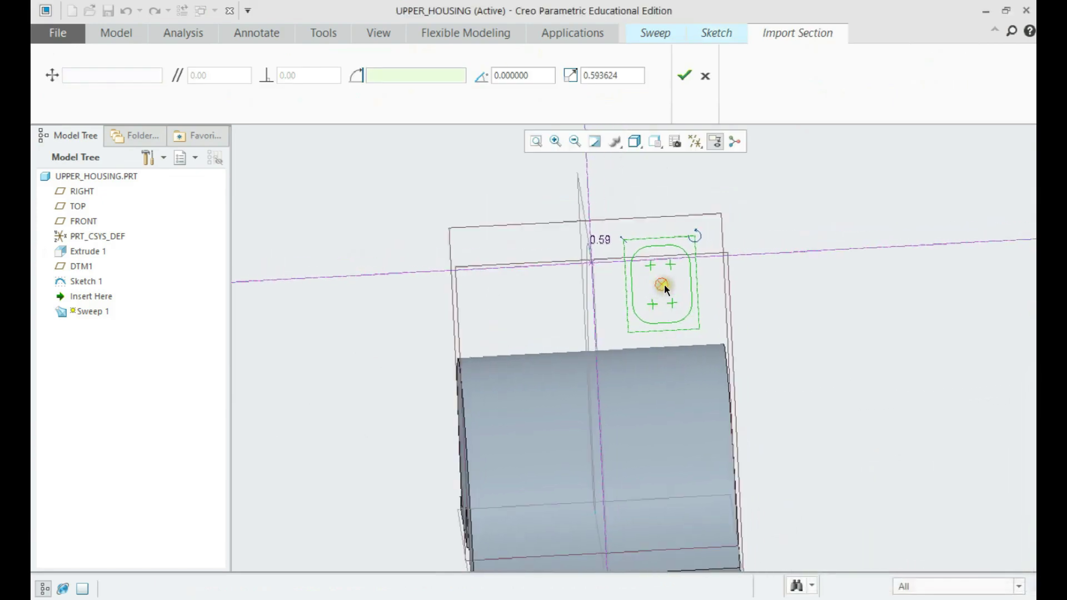
pyautogui.moveTo(662, 284); pyautogui.dragTo(608, 282)
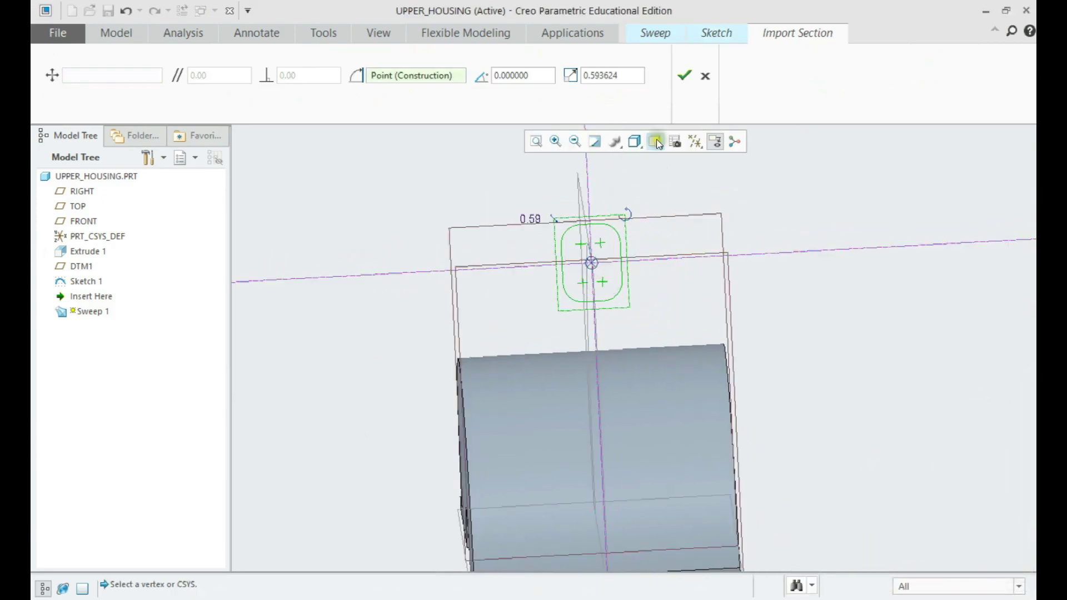
pyautogui.click(684, 75)
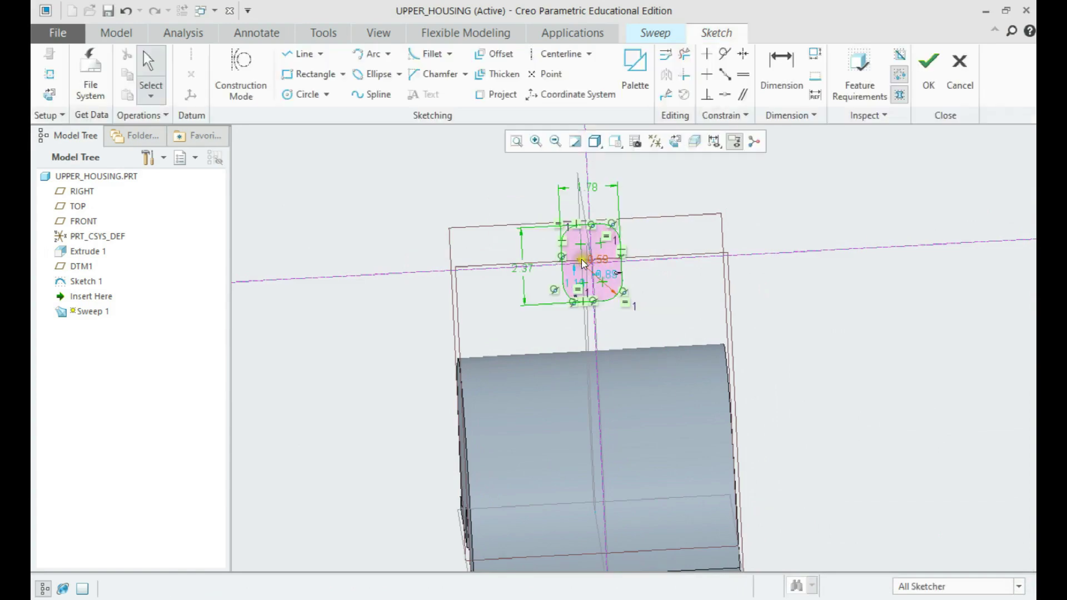
# Set the rounded rectangle's width to 5.75 and its height value to 2.3
pyautogui.moveTo(592, 266)
pyautogui.mouseDown(button='middle')
pyautogui.moveTo(578, 258)
pyautogui.moveTo(621, 302)
pyautogui.moveTo(604, 272)
pyautogui.moveTo(673, 282)
pyautogui.moveTo(617, 300)
pyautogui.moveTo(623, 245)
pyautogui.mouseUp(button='middle')
pyautogui.doubleClick(630, 223)
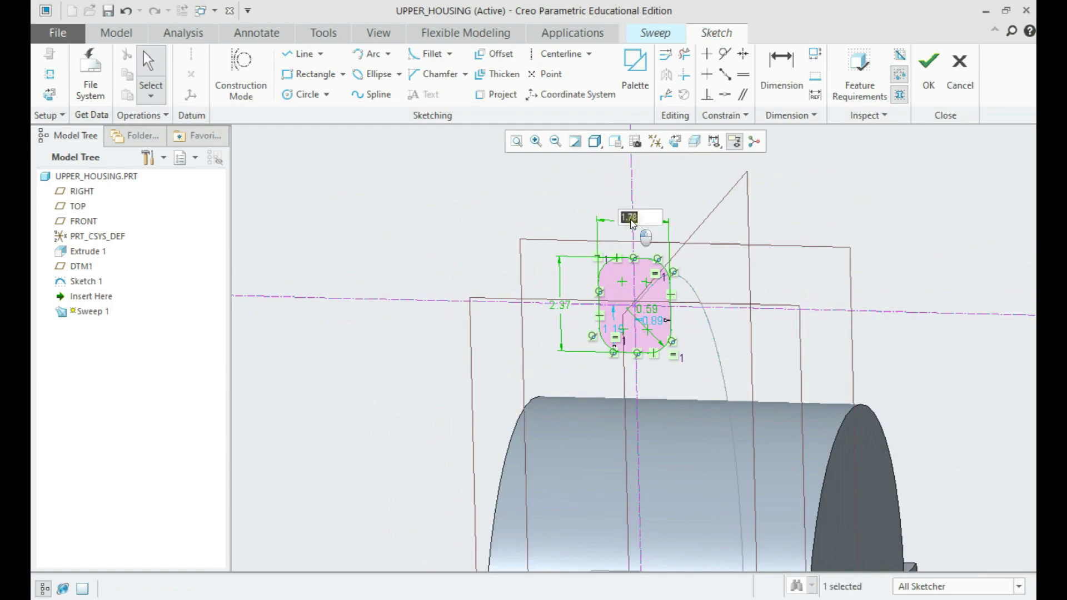
pyautogui.write('5.75')
pyautogui.press('Return')
pyautogui.doubleClick(406, 300)
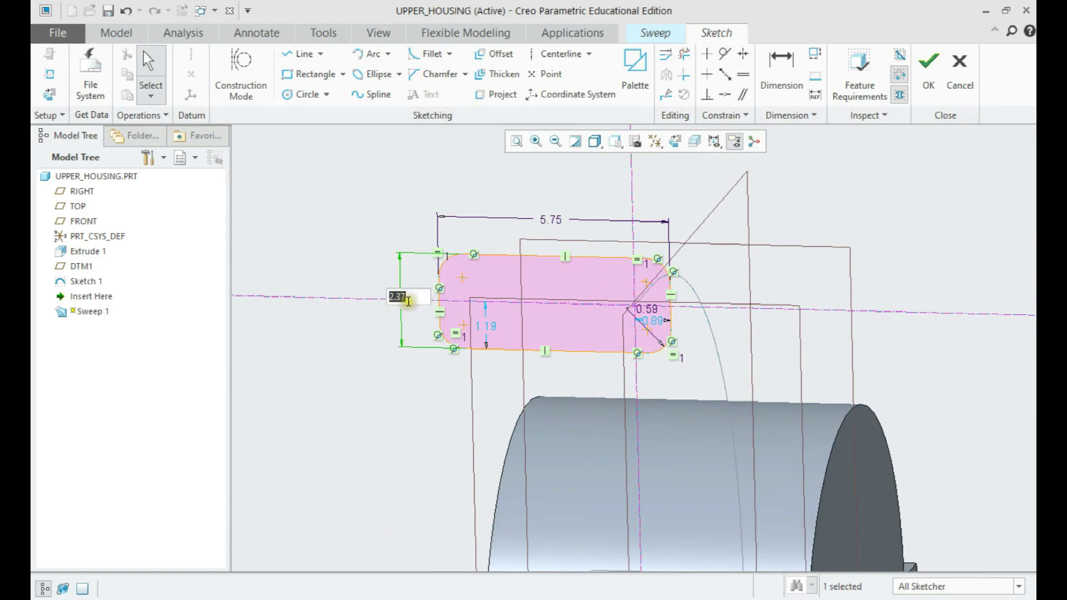
pyautogui.write('2.3')
pyautogui.press('Return')
# Make the 5.75 width and 4.20 height dimensions strong
pyautogui.scroll(2, 523, 464)
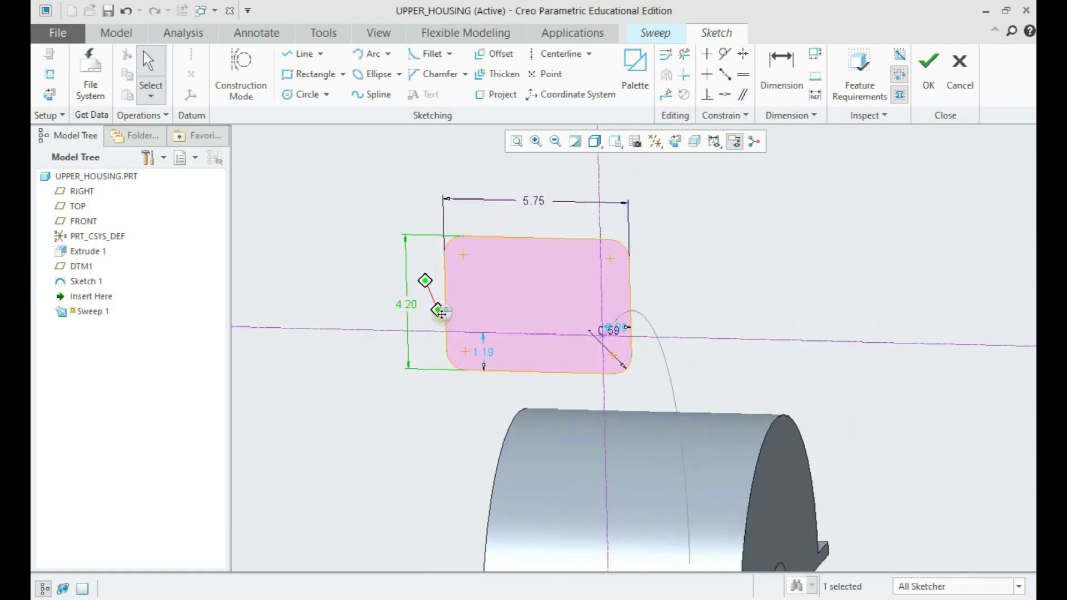
pyautogui.click(551, 201)
pyautogui.keyDown('ctrl'); pyautogui.click(418, 305); pyautogui.keyUp('ctrl')
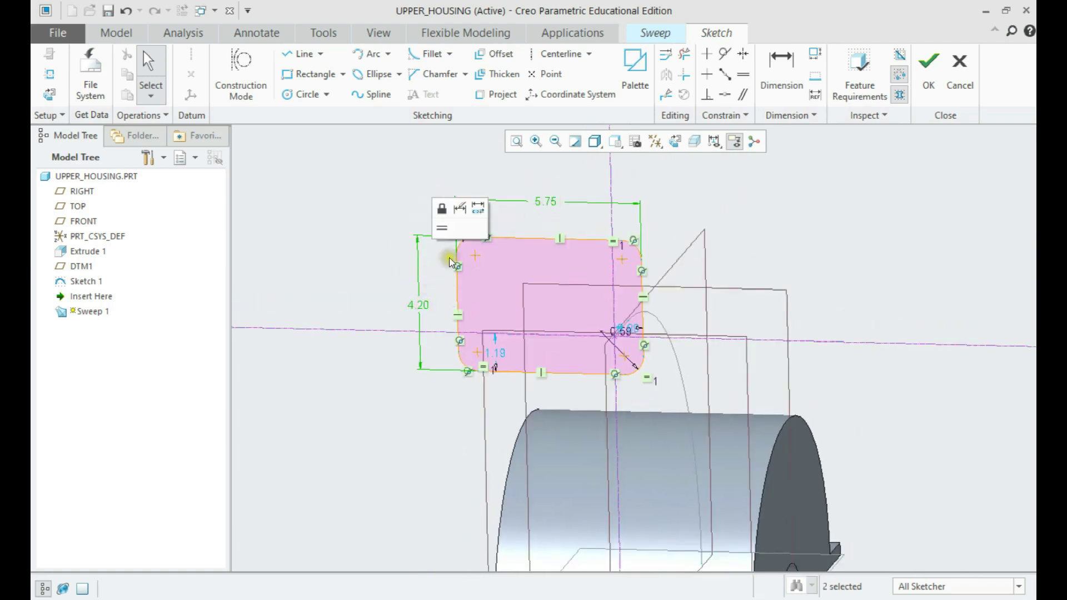
pyautogui.click(442, 208)
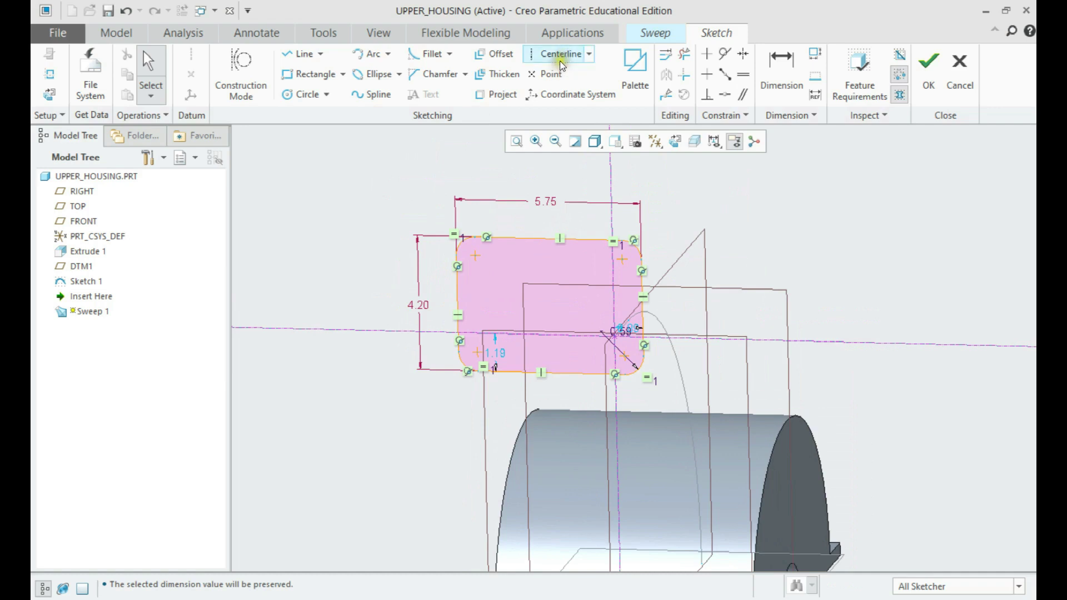
# Draw a vertical centerline down from the top edge's midpoint
pyautogui.click(547, 54)
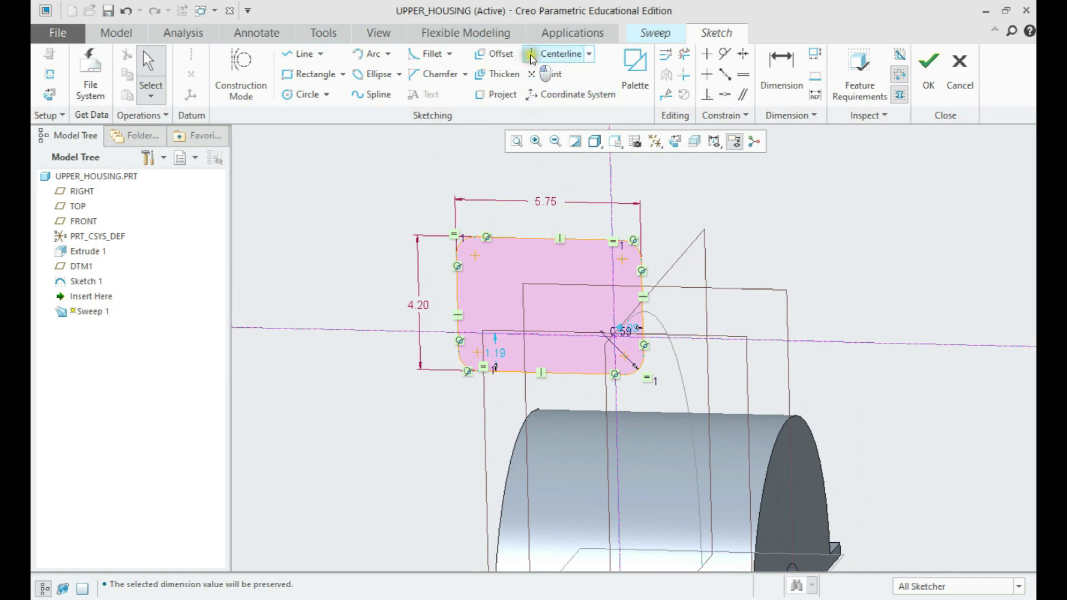
pyautogui.click(549, 237)
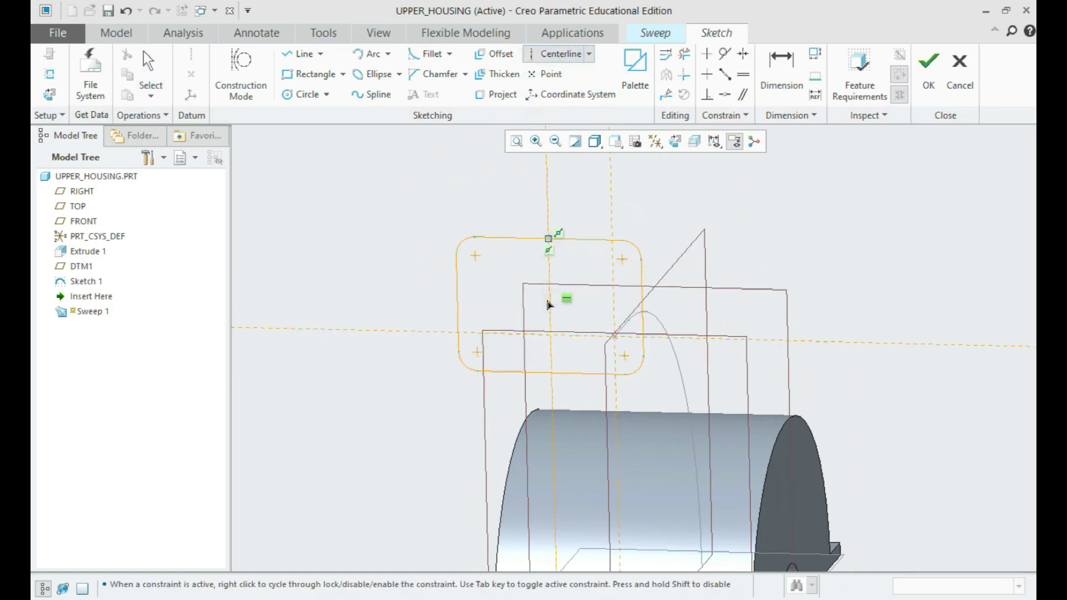
pyautogui.click(548, 303)
pyautogui.middleClick(488, 198)
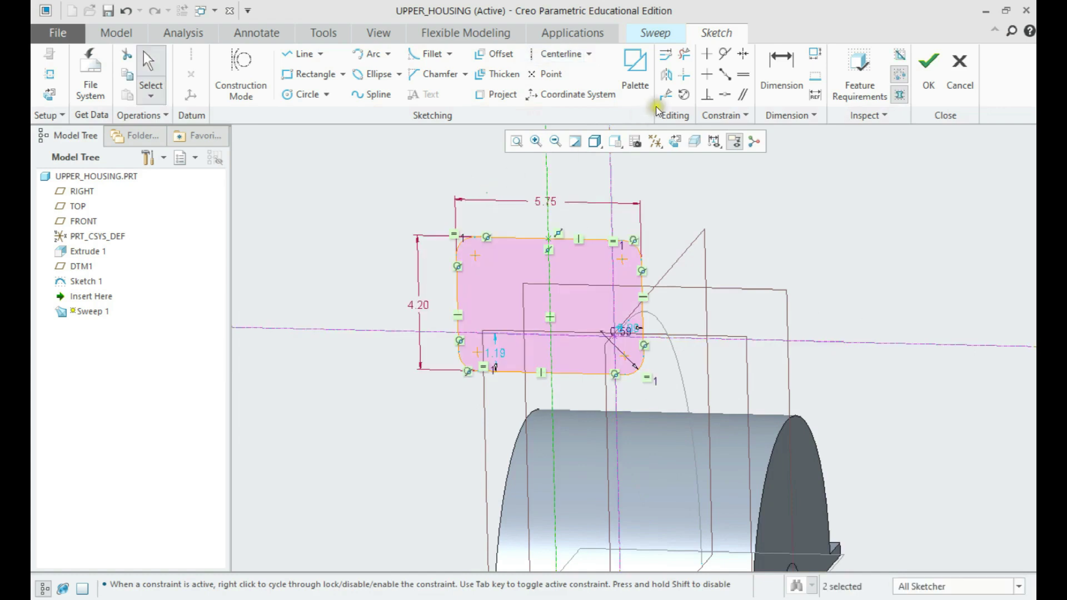
# Make the centerline coincident with the vertical reference to centre the profile
pyautogui.click(723, 97)
pyautogui.click(549, 263)
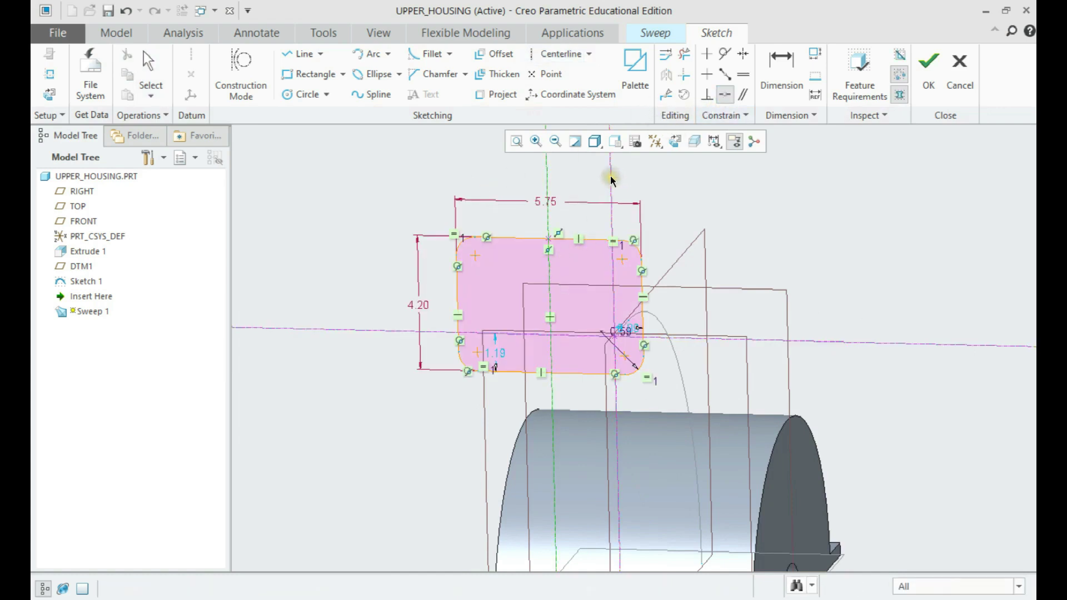
pyautogui.click(610, 179)
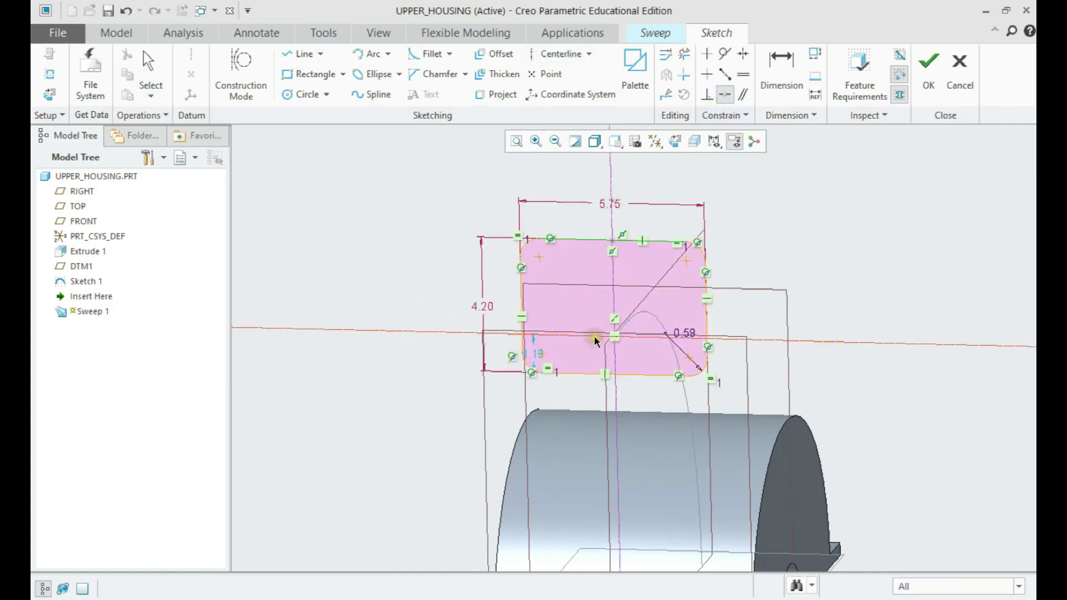
pyautogui.moveTo(594, 340)
pyautogui.mouseDown(button='middle')
pyautogui.moveTo(669, 316)
pyautogui.moveTo(654, 272)
pyautogui.moveTo(666, 293)
pyautogui.mouseUp(button='middle')
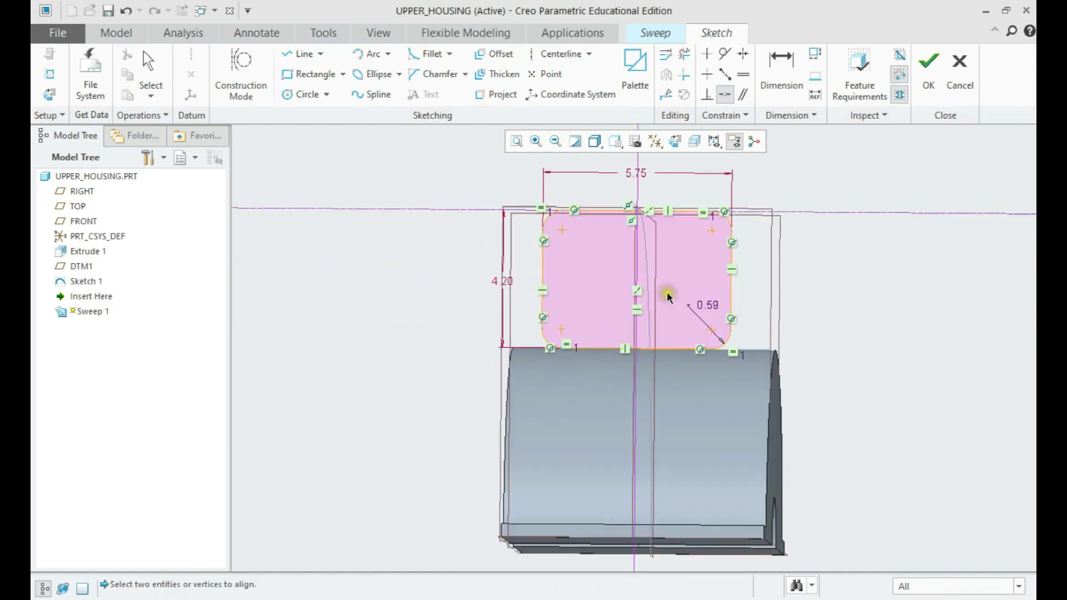
pyautogui.middleClick(710, 305)
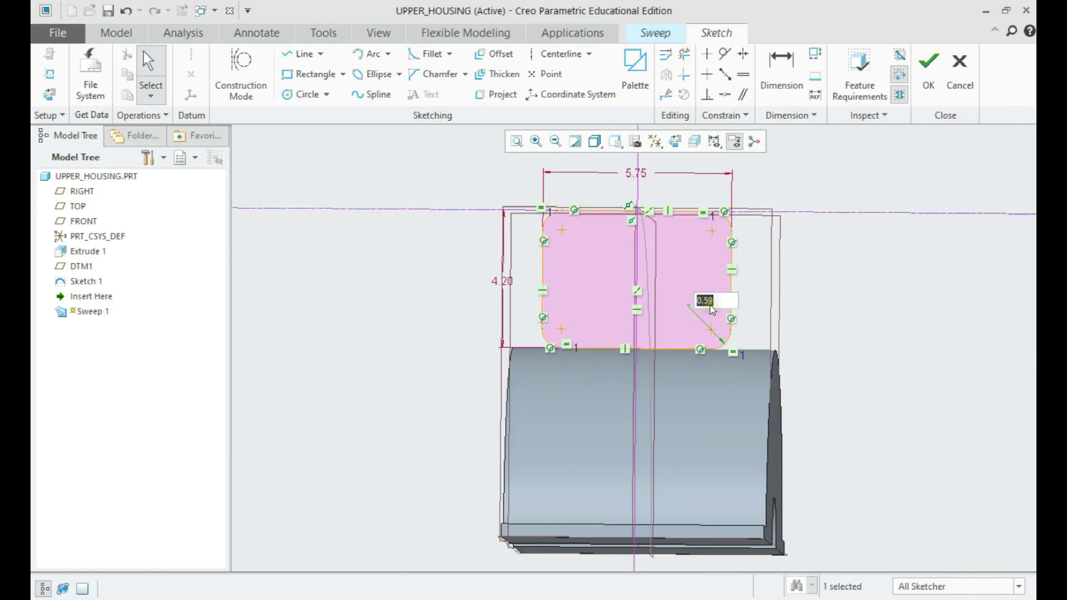
# Change the 0.59 corner radius to 1.50 and move its dimension outside the profile
pyautogui.doubleClick(709, 305)
pyautogui.write('1.50')
pyautogui.press('Return')
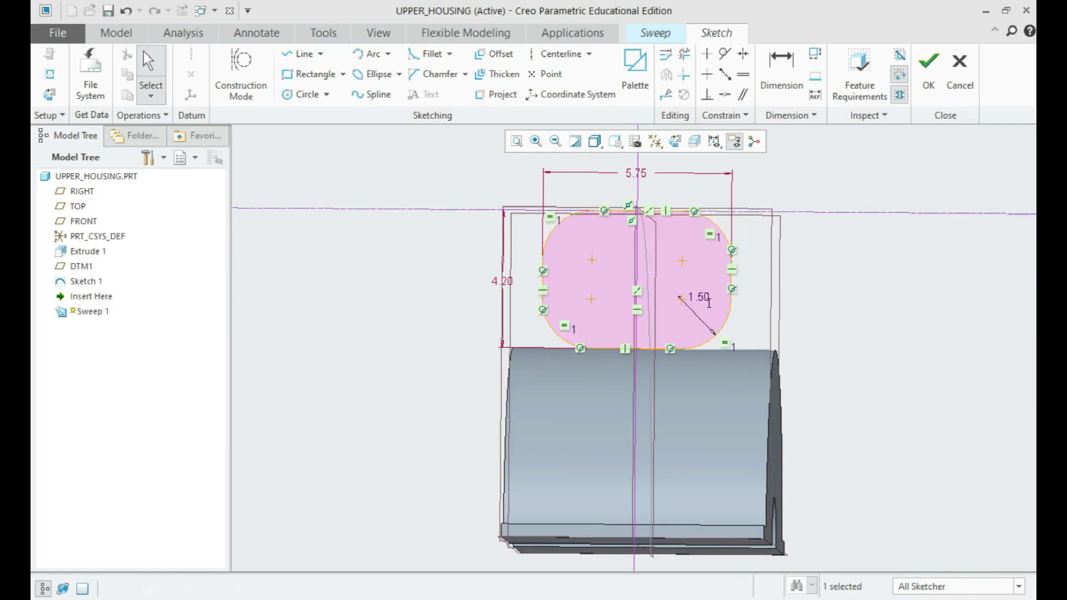
pyautogui.moveTo(696, 298); pyautogui.dragTo(753, 340)
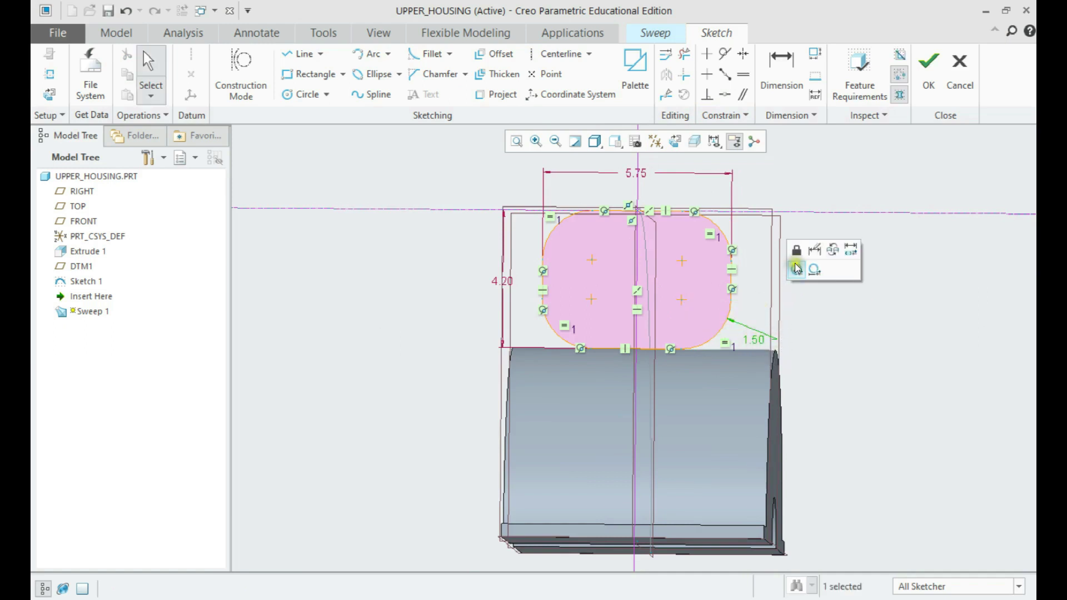
pyautogui.click(806, 250)
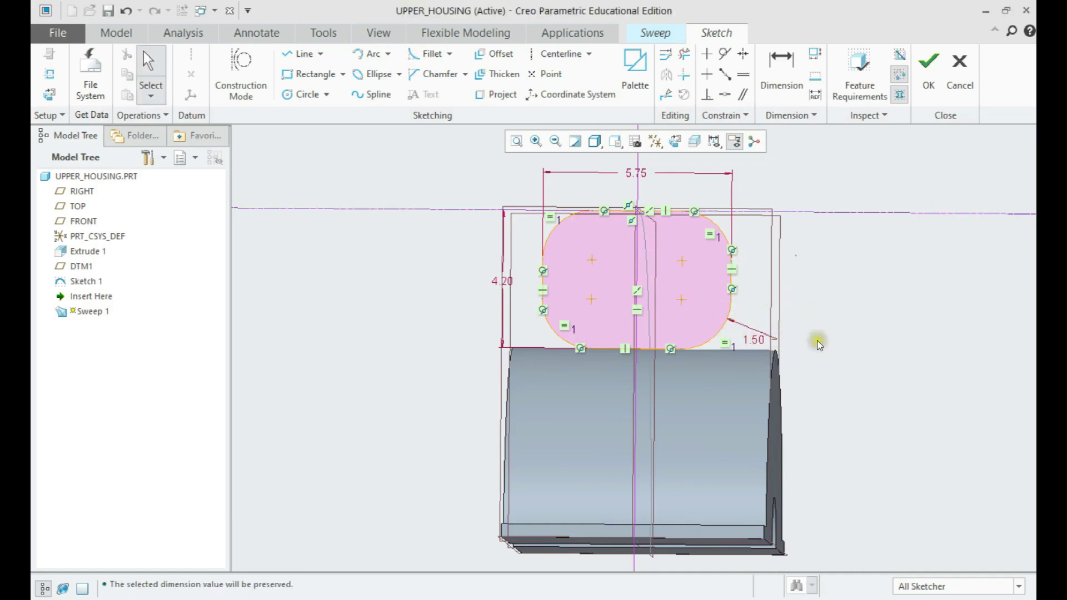
# Finish the section sketch and complete the sweep feature
pyautogui.click(928, 78)
pyautogui.moveTo(645, 285)
pyautogui.mouseDown(button='middle')
pyautogui.moveTo(542, 289)
pyautogui.moveTo(575, 308)
pyautogui.moveTo(519, 286)
pyautogui.moveTo(488, 258)
pyautogui.moveTo(534, 267)
pyautogui.moveTo(498, 275)
pyautogui.mouseUp(button='middle')
pyautogui.click(512, 75)
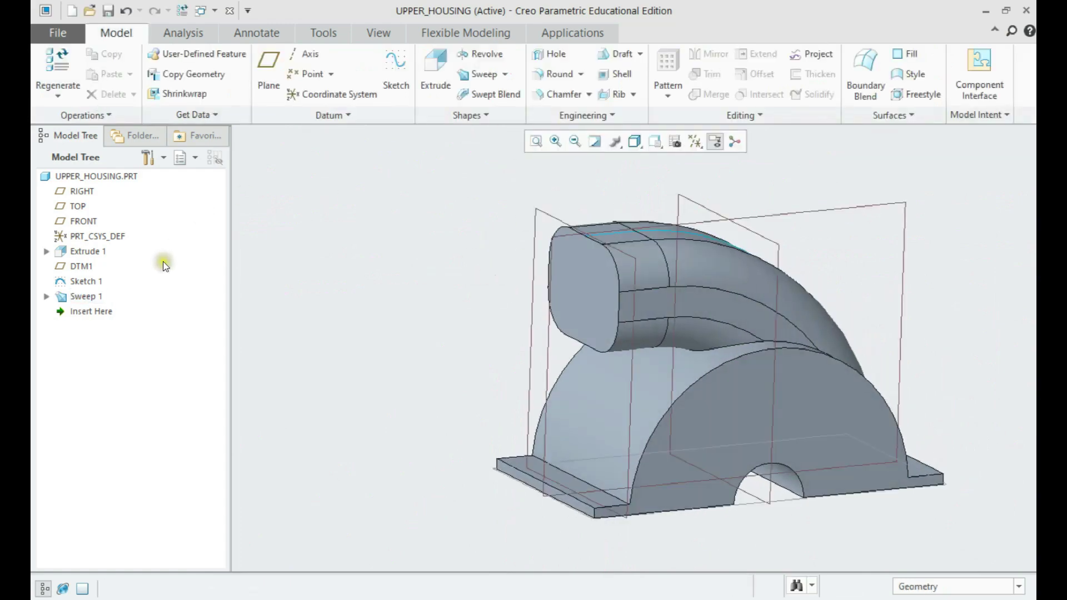
# Hide Sketch 1 from the model tree
pyautogui.click(104, 280)
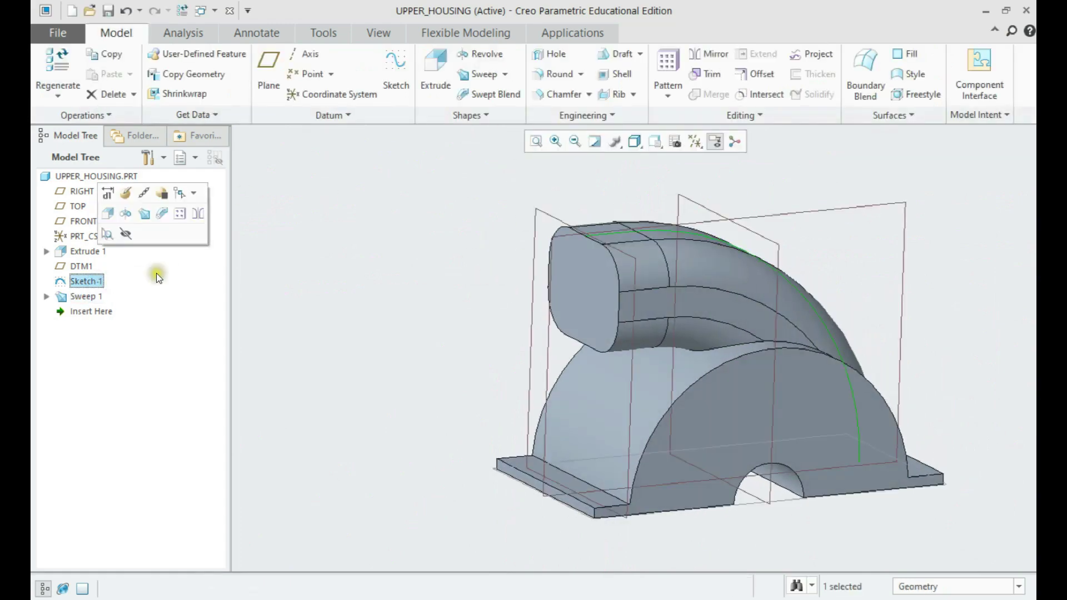
pyautogui.click(125, 234)
pyautogui.moveTo(413, 287)
pyautogui.keyDown('shift'); pyautogui.mouseDown(button='middle')
pyautogui.moveTo(395, 250)
pyautogui.moveTo(445, 275)
pyautogui.mouseUp(button='middle'); pyautogui.keyUp('shift')
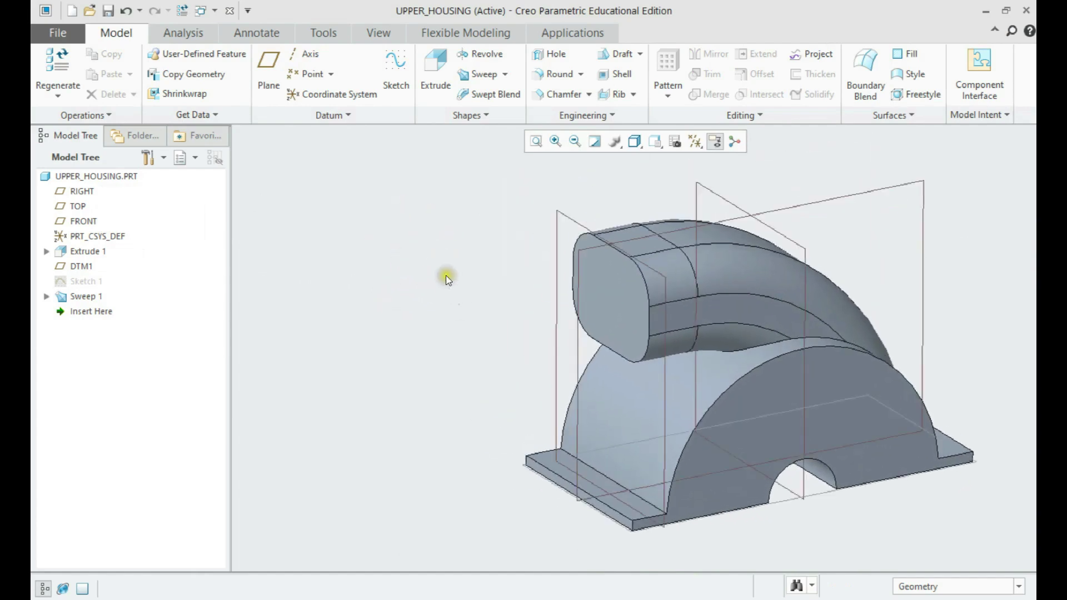
# Create datum plane DTM2 offset 5.75 from DTM1
pyautogui.click(269, 89)
pyautogui.click(557, 212)
pyautogui.doubleClick(915, 304)
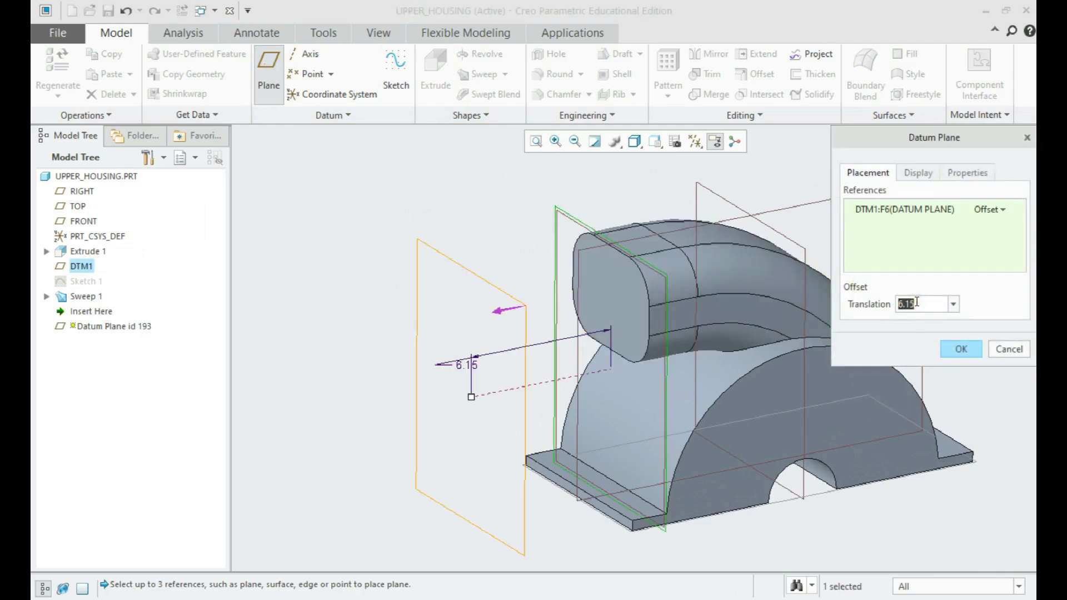
pyautogui.write('5.')
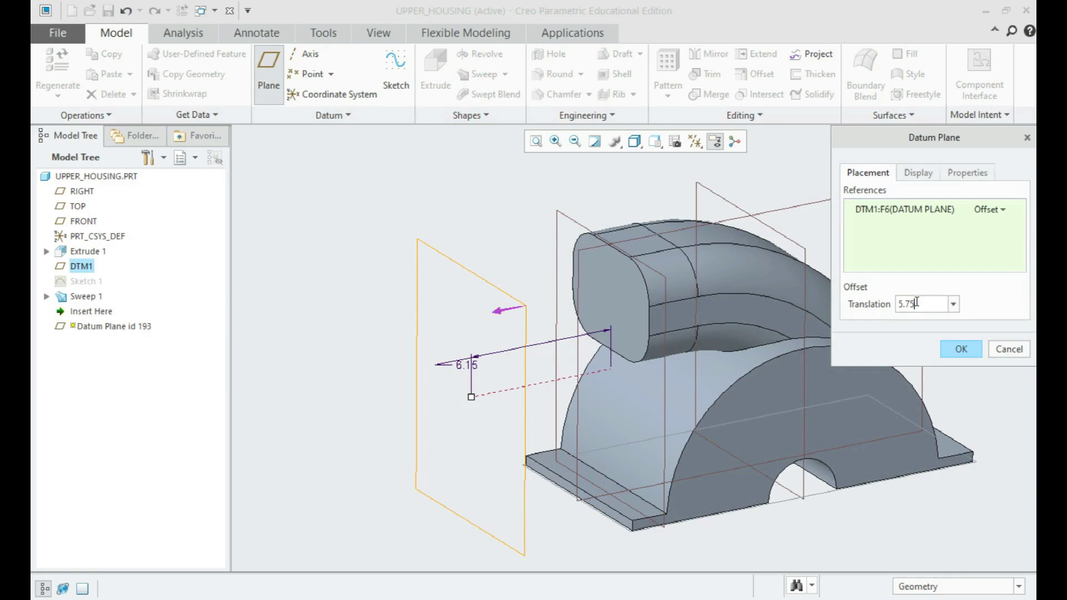
pyautogui.write('75')
pyautogui.press('Return')
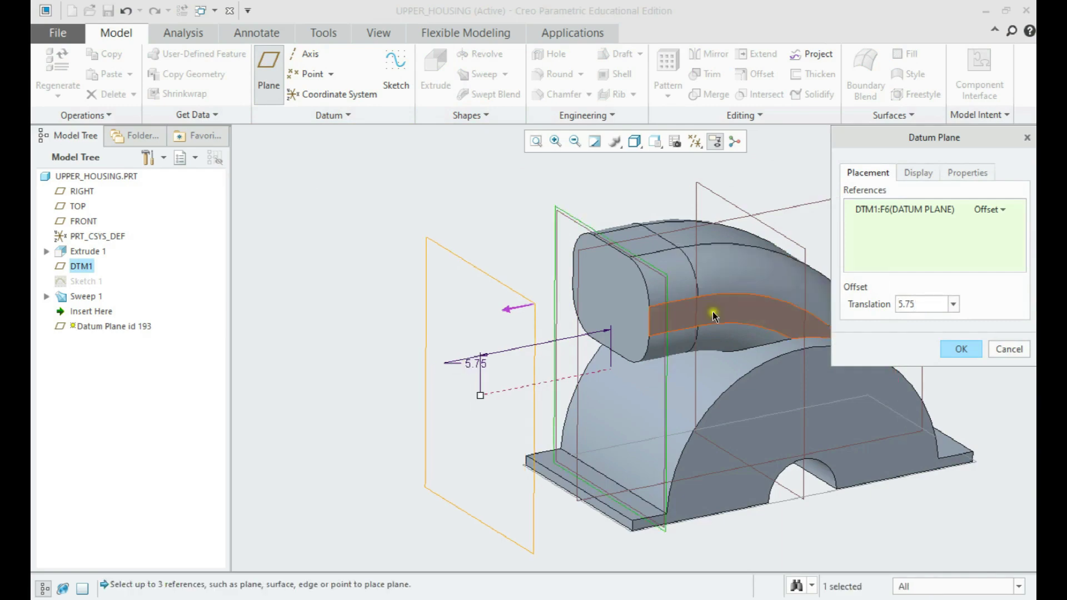
pyautogui.click(961, 349)
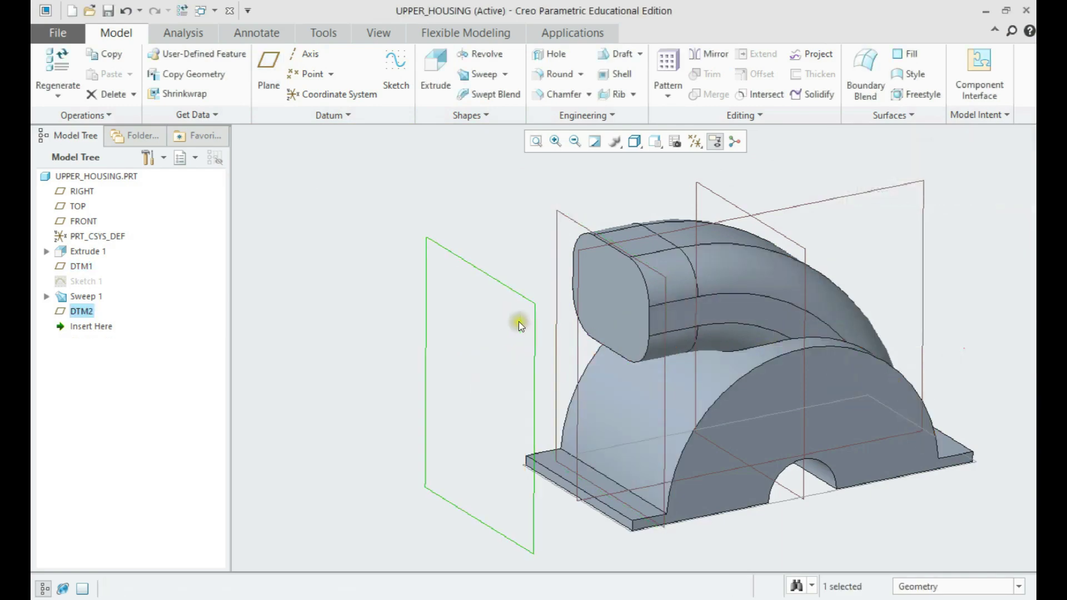
pyautogui.click(401, 212)
# Start a sketch on DTM2 referenced to RIGHT and the sweep's top surface, removing FRONT
pyautogui.click(401, 75)
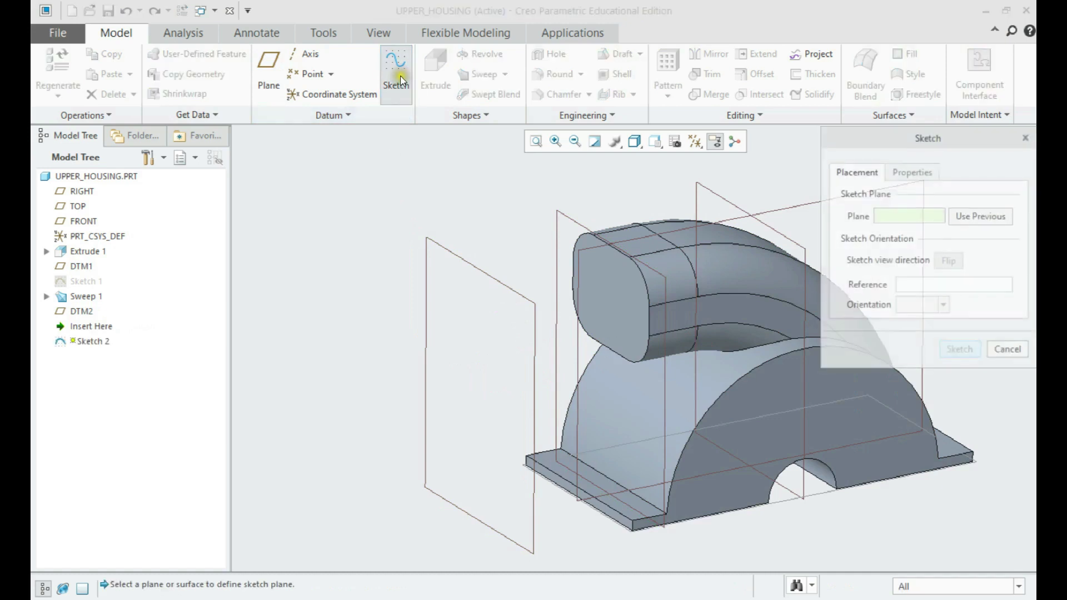
pyautogui.click(462, 256)
pyautogui.click(961, 350)
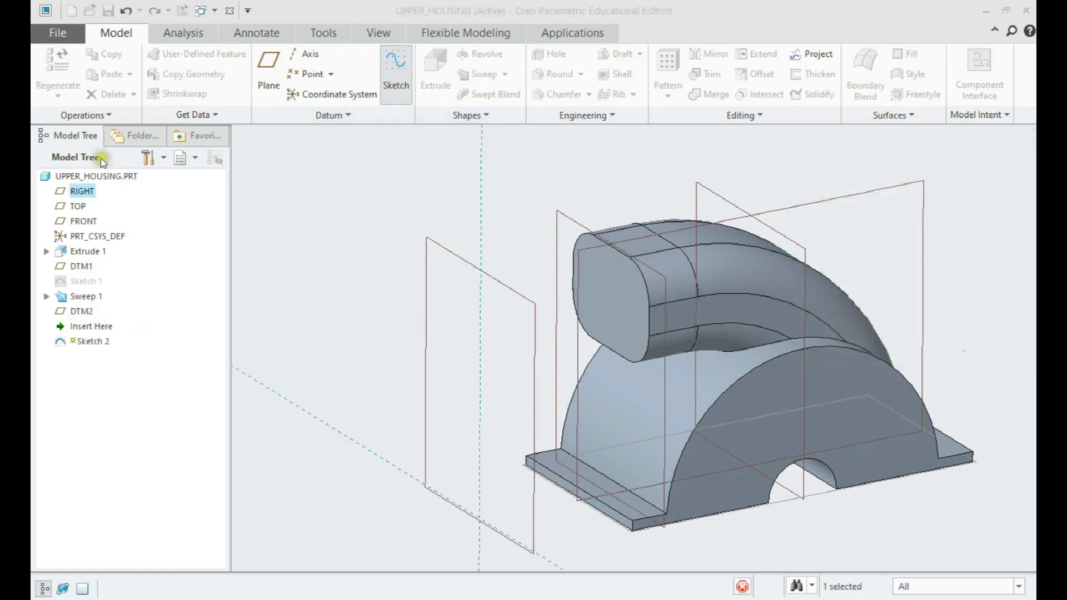
pyautogui.click(50, 73)
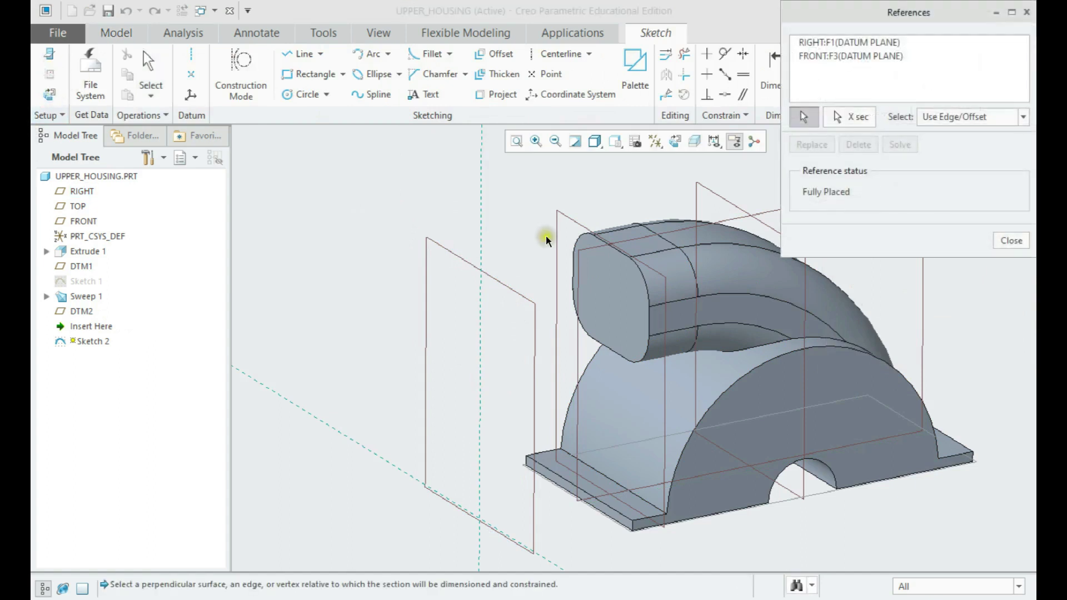
pyautogui.click(646, 248)
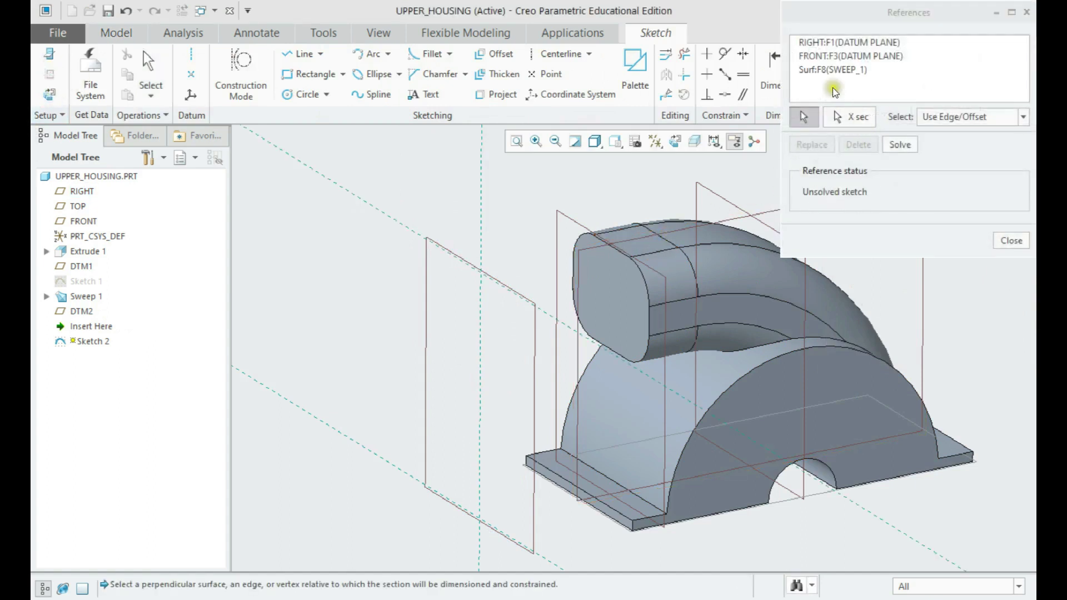
pyautogui.click(799, 42)
pyautogui.click(812, 56)
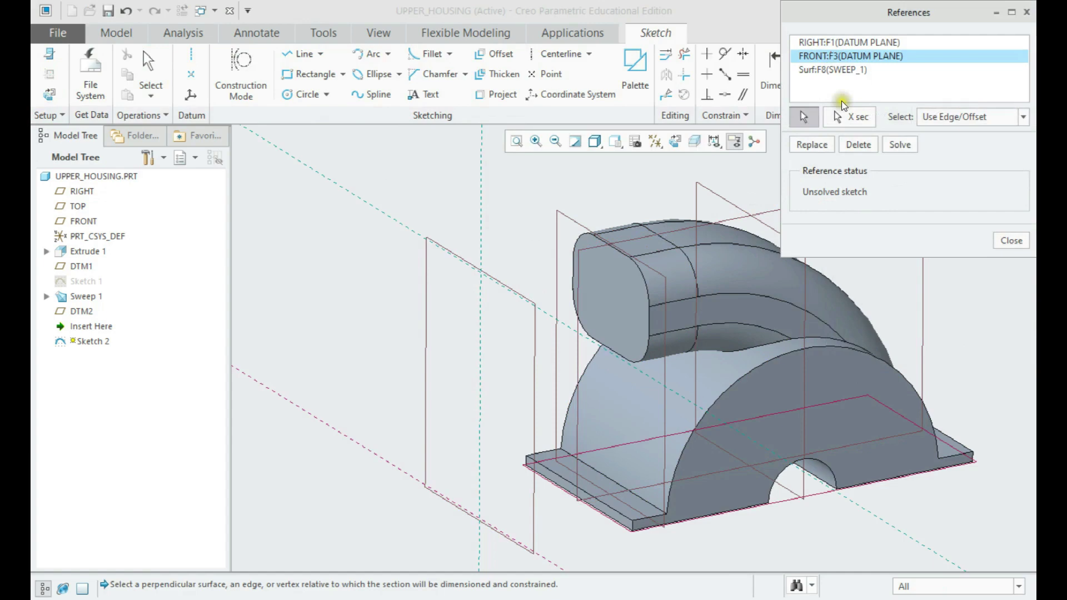
pyautogui.click(858, 145)
pyautogui.click(900, 144)
pyautogui.click(1008, 240)
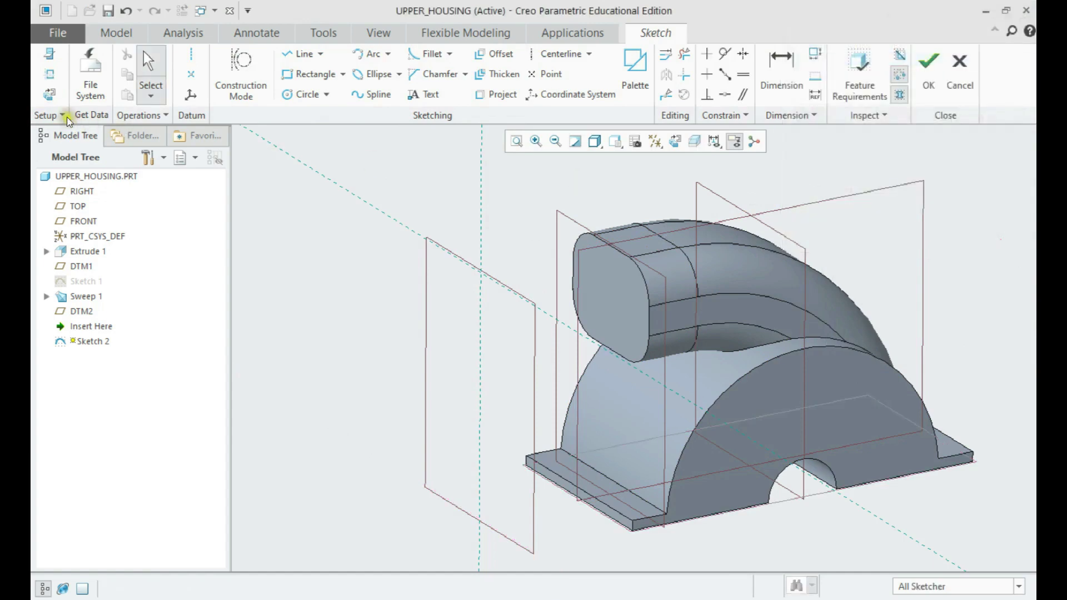
pyautogui.click(49, 95)
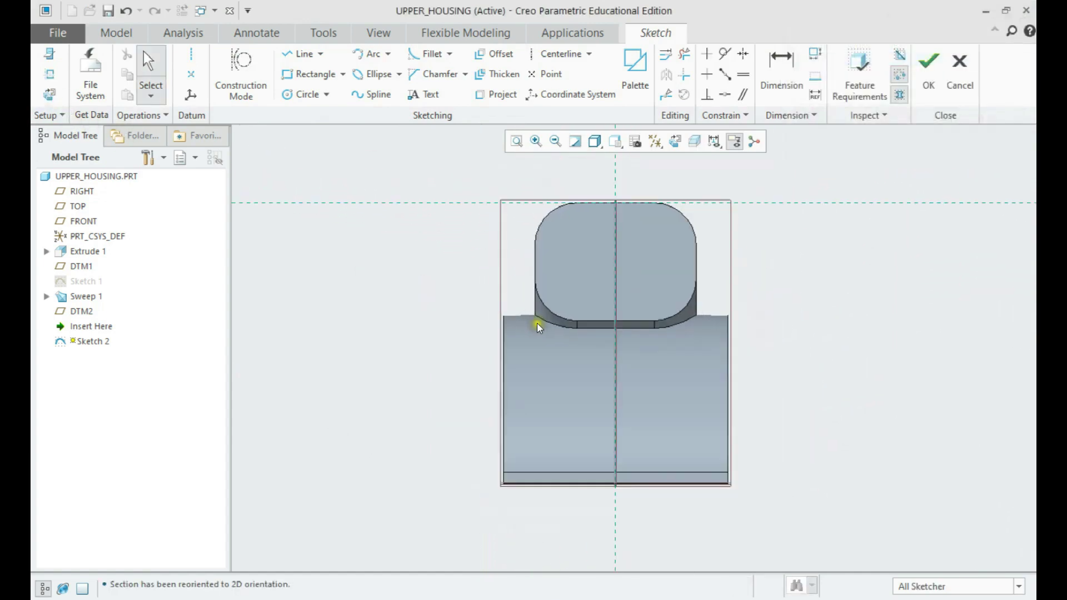
# Place a Rounded rectangle from the palette shapes to the left of the duct
pyautogui.click(635, 67)
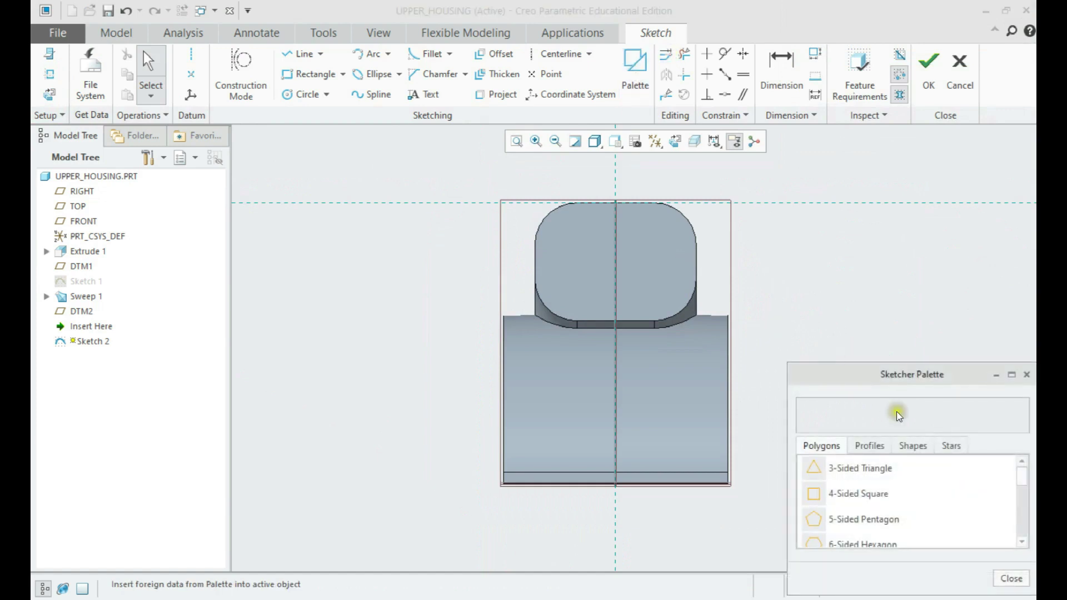
pyautogui.click(913, 446)
pyautogui.scroll(-1, 878, 525)
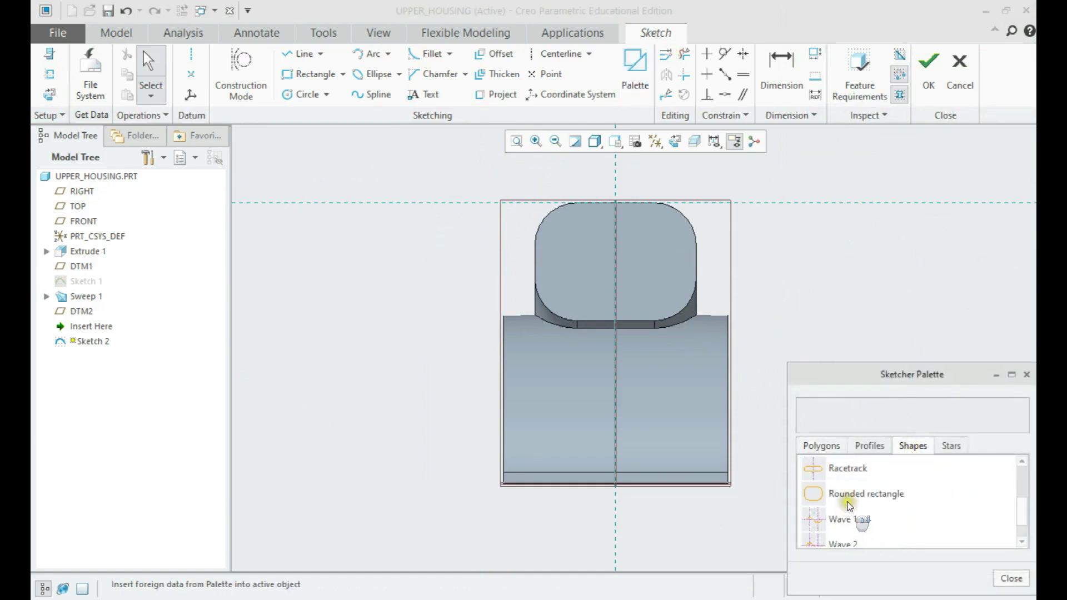
pyautogui.moveTo(848, 502); pyautogui.dragTo(364, 387)
pyautogui.click(361, 370)
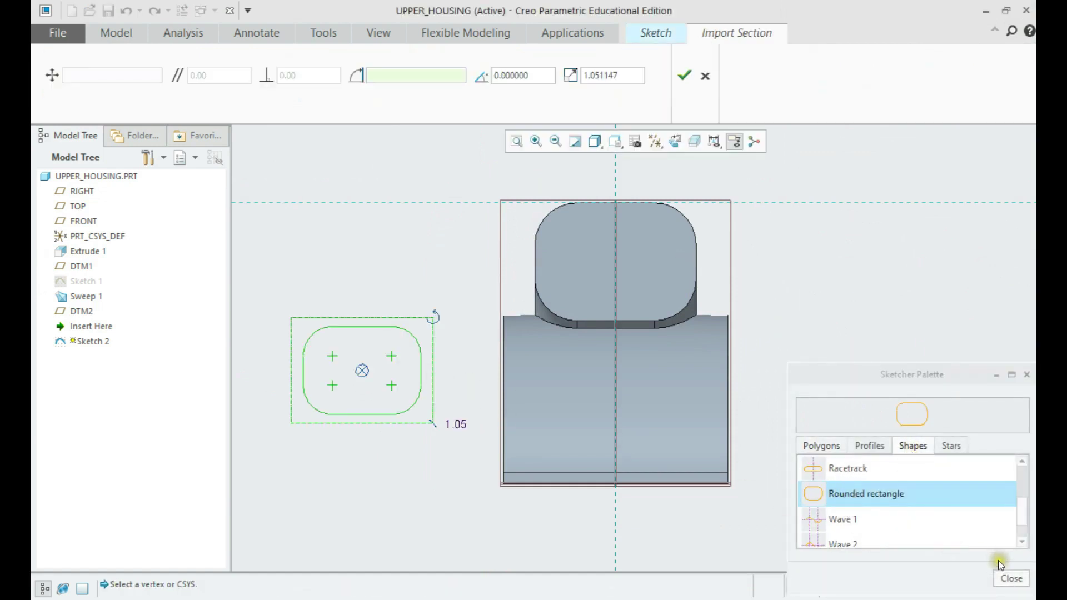
pyautogui.click(1011, 578)
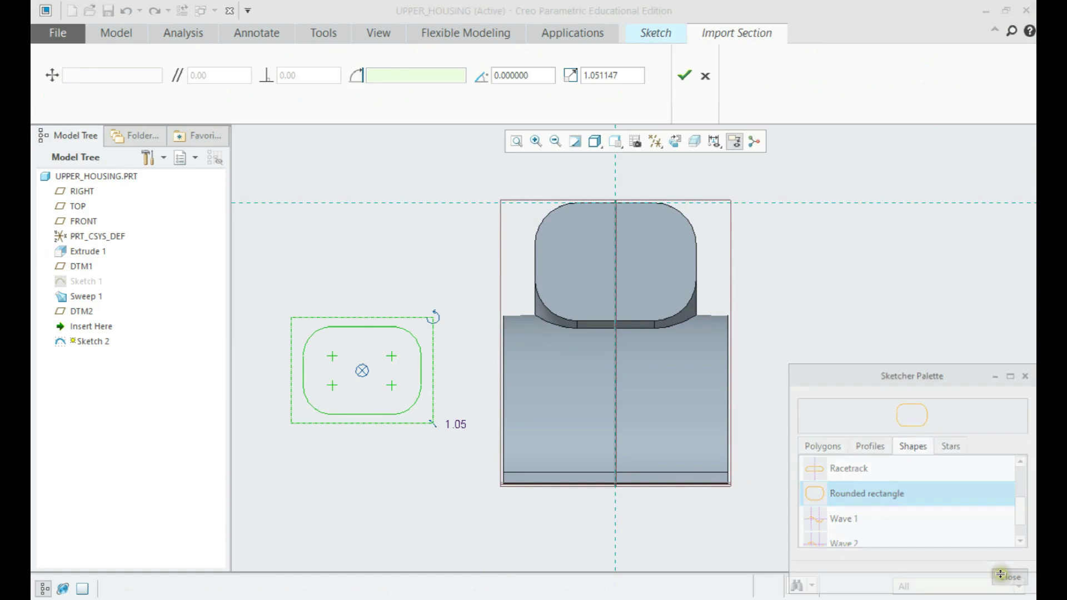
pyautogui.middleClick(476, 369)
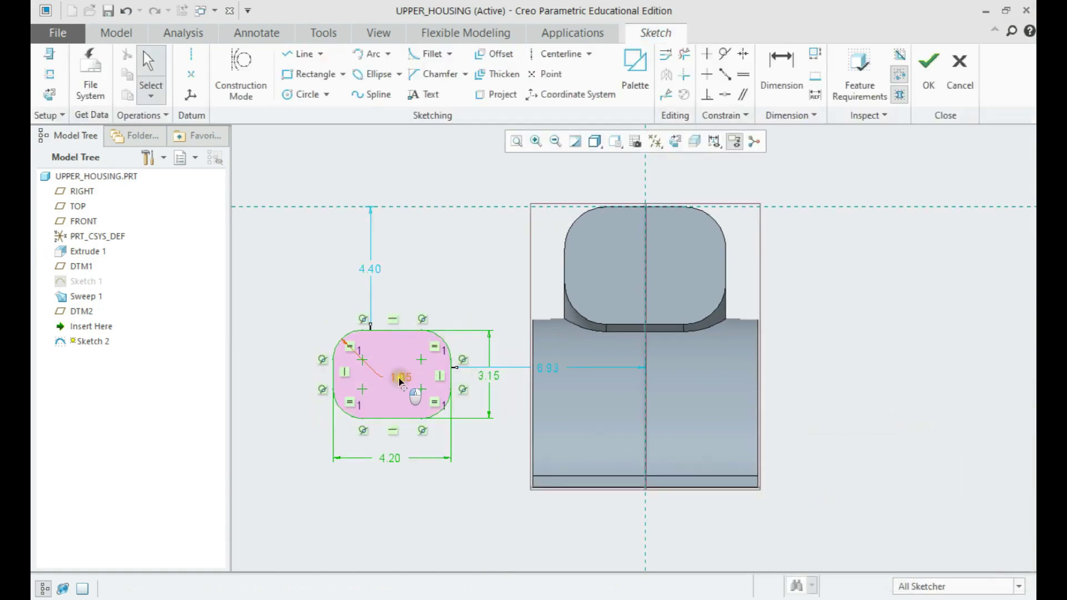
pyautogui.moveTo(399, 378); pyautogui.dragTo(322, 311)
# Resize the rounded rectangle to 7.25 wide, 5.25 tall with 1.5 corner radius
pyautogui.click(391, 456)
pyautogui.doubleClick(391, 456)
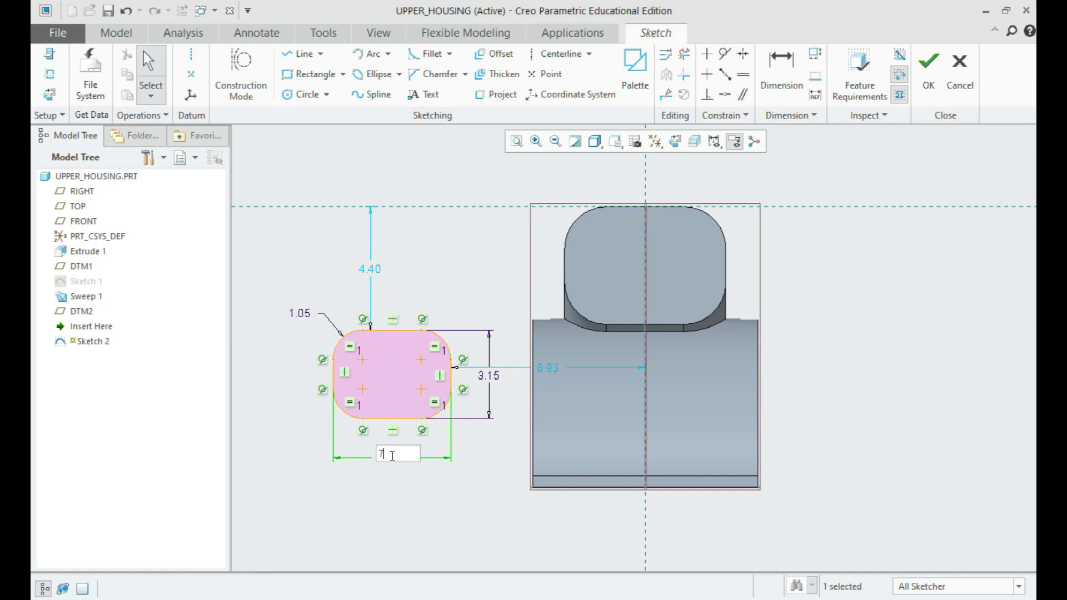
pyautogui.write('7.25')
pyautogui.press('Return')
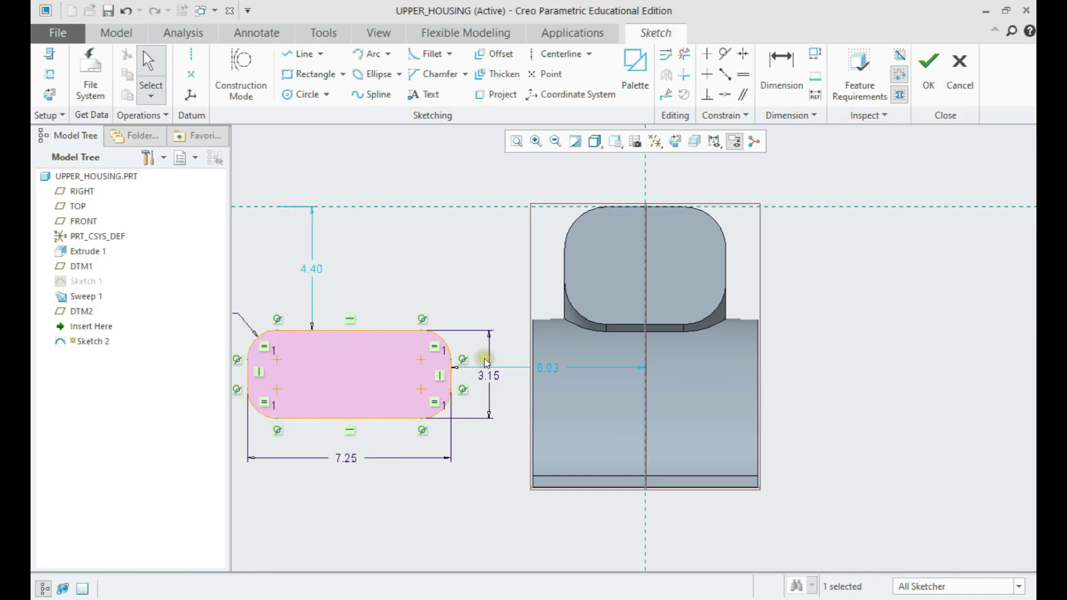
pyautogui.click(488, 376)
pyautogui.doubleClick(488, 375)
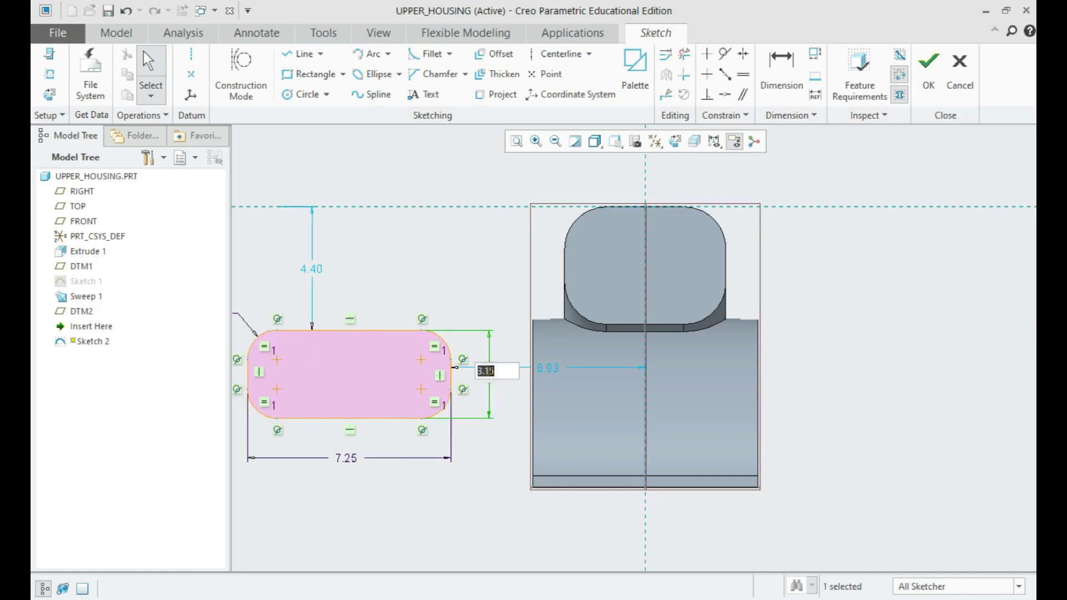
pyautogui.write('5.25')
pyautogui.press('Return')
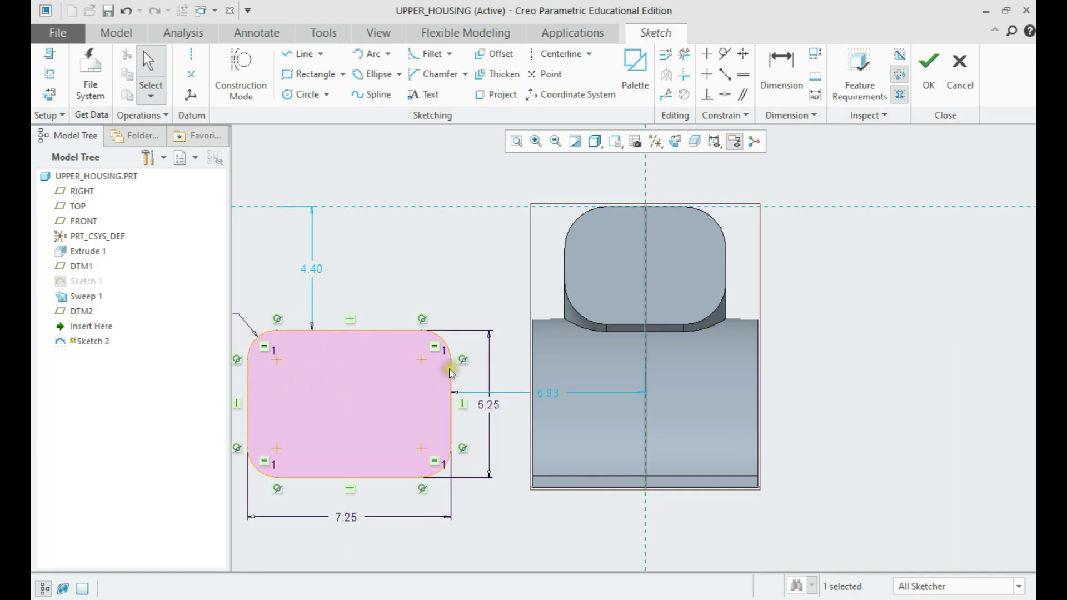
pyautogui.doubleClick(315, 293)
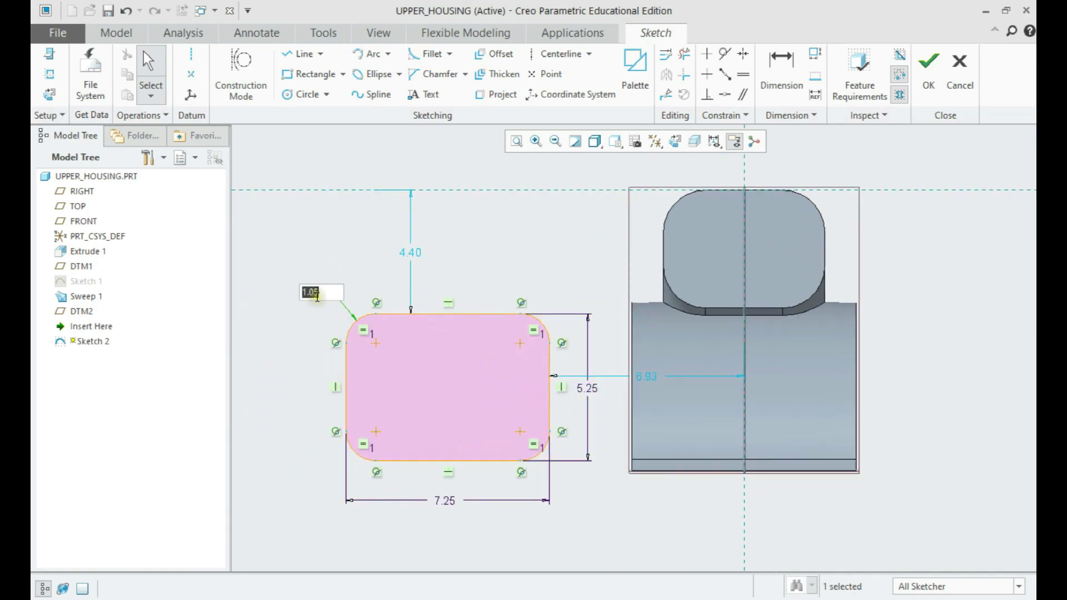
pyautogui.write('1.5')
pyautogui.press('Return')
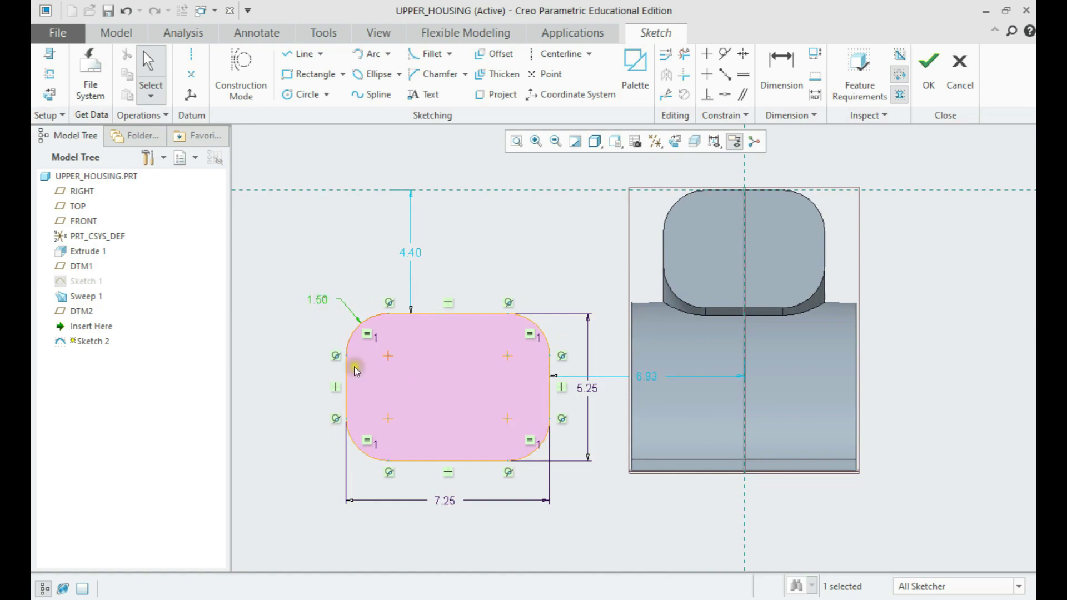
# Make the 7.25 and 5.25 dimensions strong and add a vertical centerline from the top midpoint
pyautogui.keyDown('ctrl'); pyautogui.click(445, 500); pyautogui.keyUp('ctrl')
pyautogui.keyDown('ctrl'); pyautogui.click(587, 388); pyautogui.keyUp('ctrl')
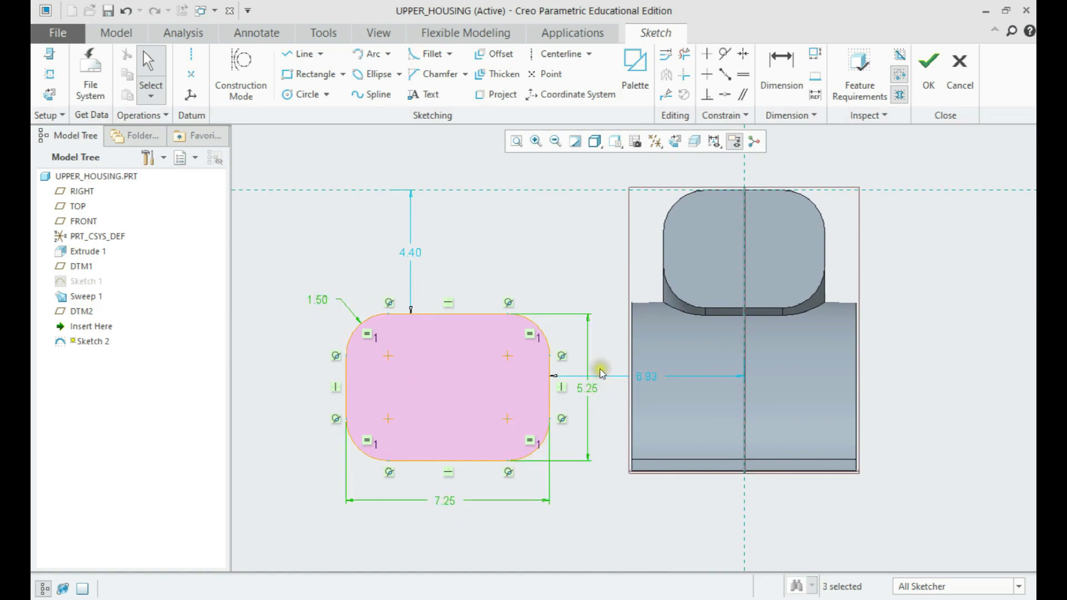
pyautogui.click(609, 315)
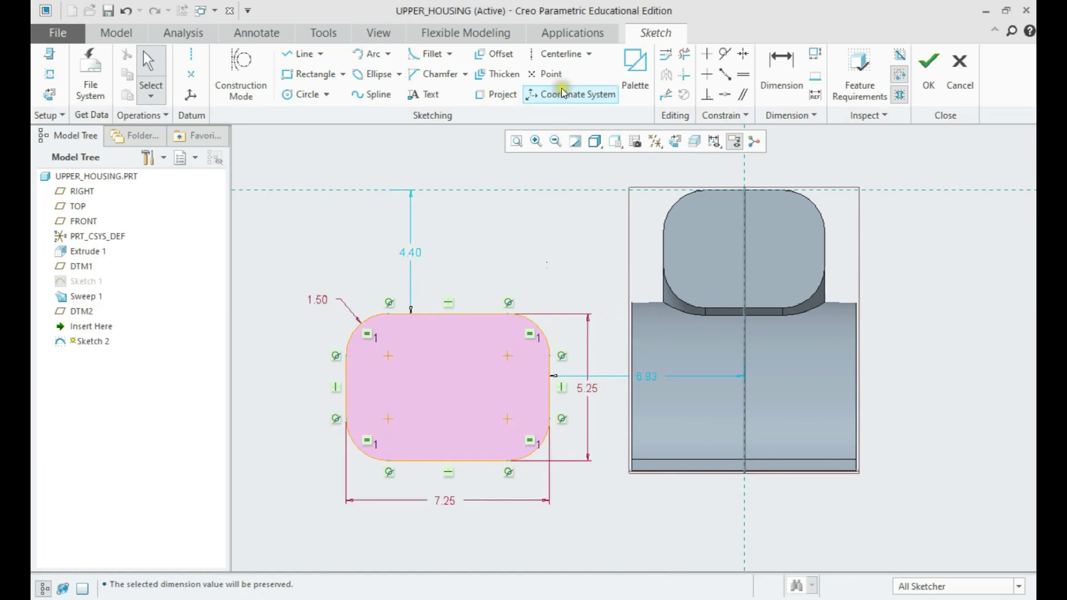
pyautogui.click(558, 54)
pyautogui.click(448, 315)
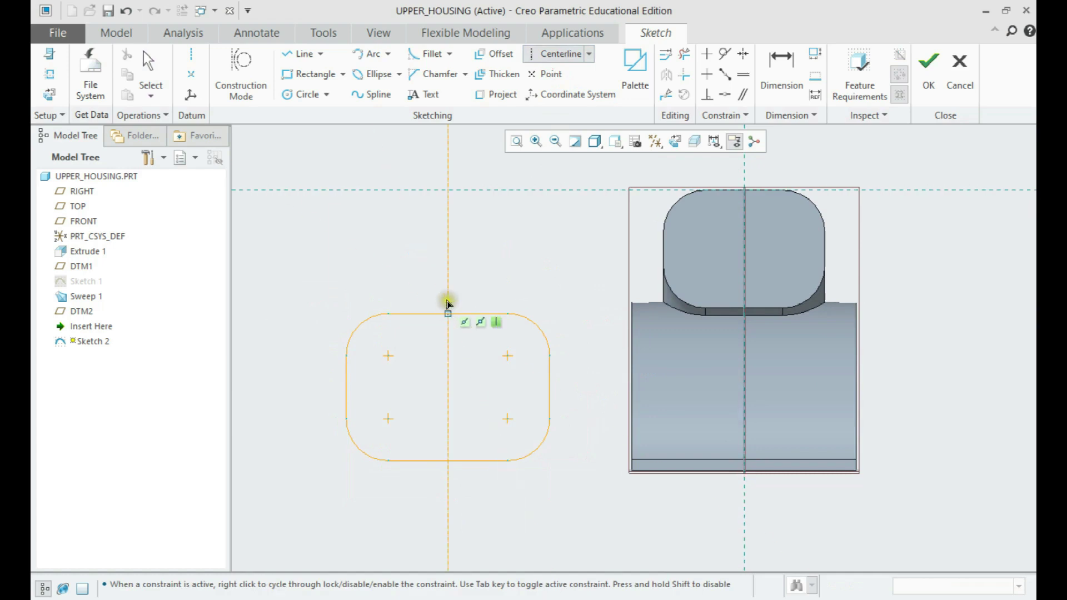
pyautogui.click(447, 290)
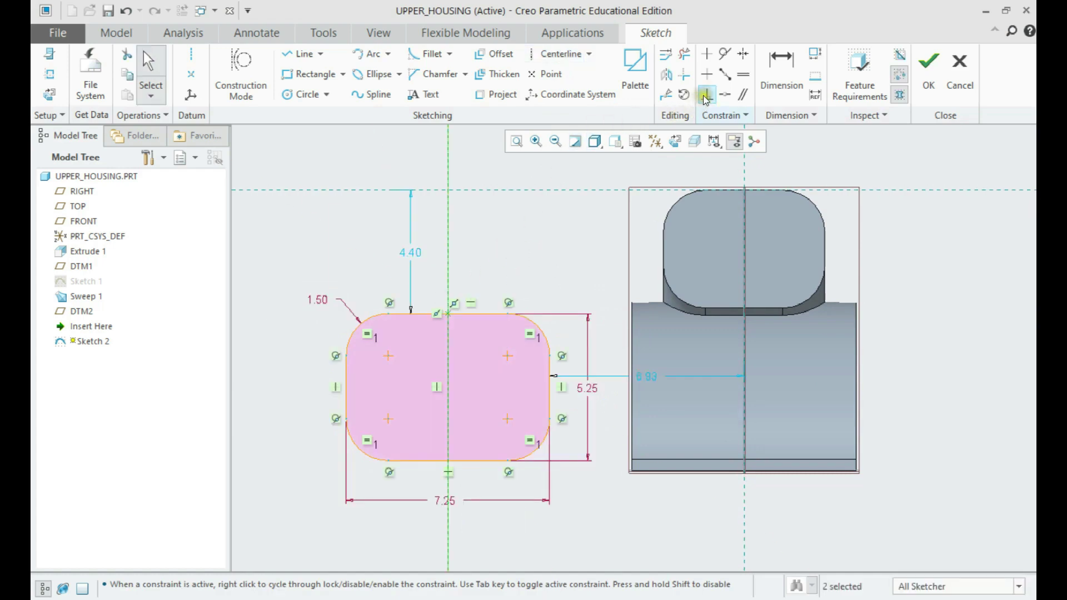
# Align the centerline to the vertical reference and the top edge to the horizontal reference, then finish Sketch 2
pyautogui.click(724, 95)
pyautogui.click(448, 217)
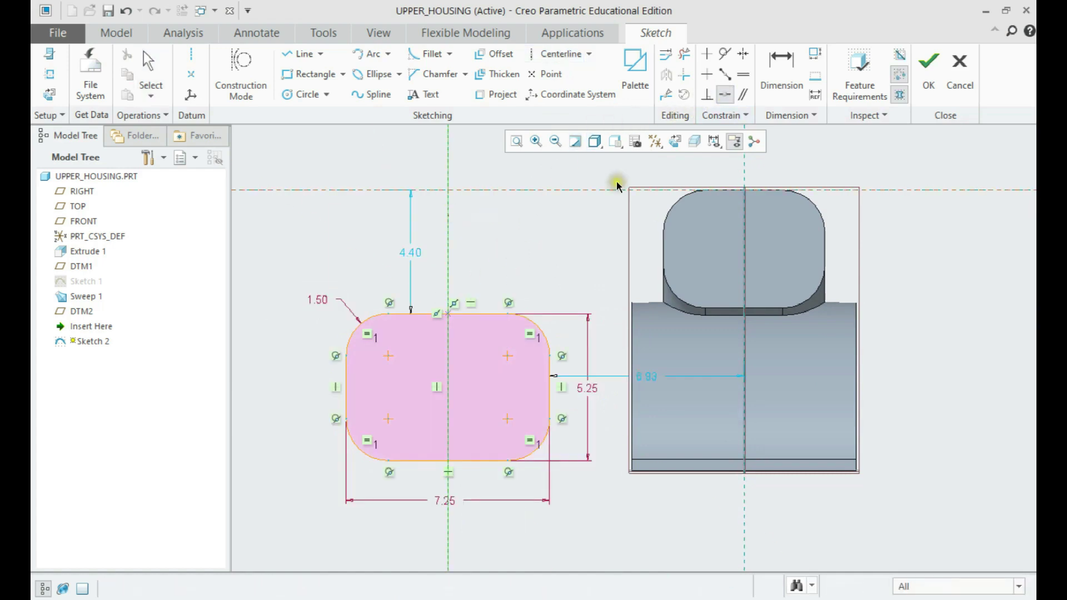
pyautogui.click(745, 168)
pyautogui.click(711, 315)
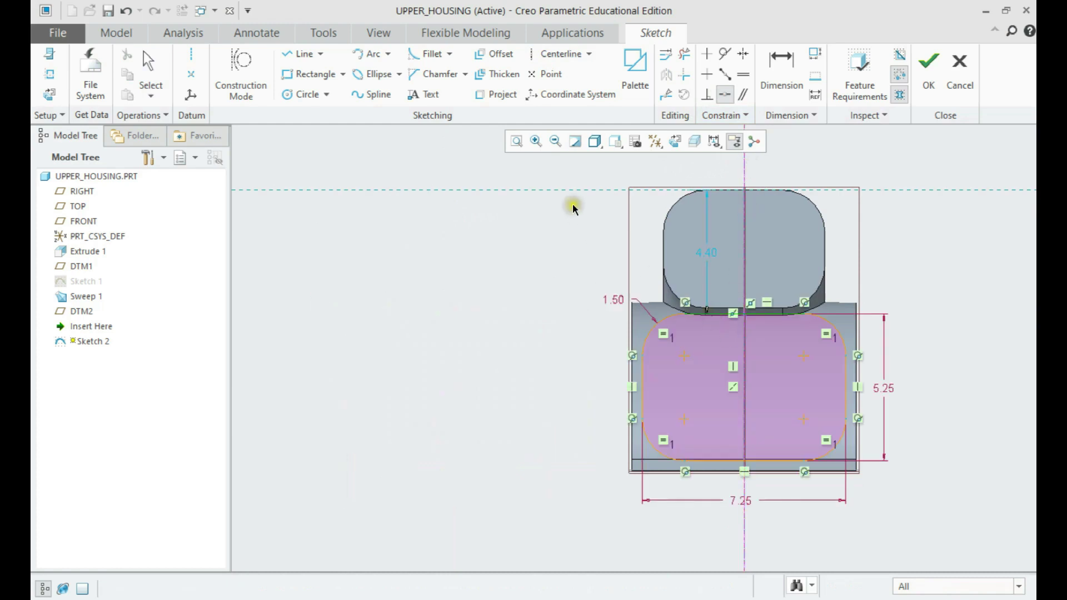
pyautogui.click(569, 191)
pyautogui.keyDown('shift'); pyautogui.moveTo(569, 190); pyautogui.dragTo(489, 295, button='middle'); pyautogui.keyUp('shift')
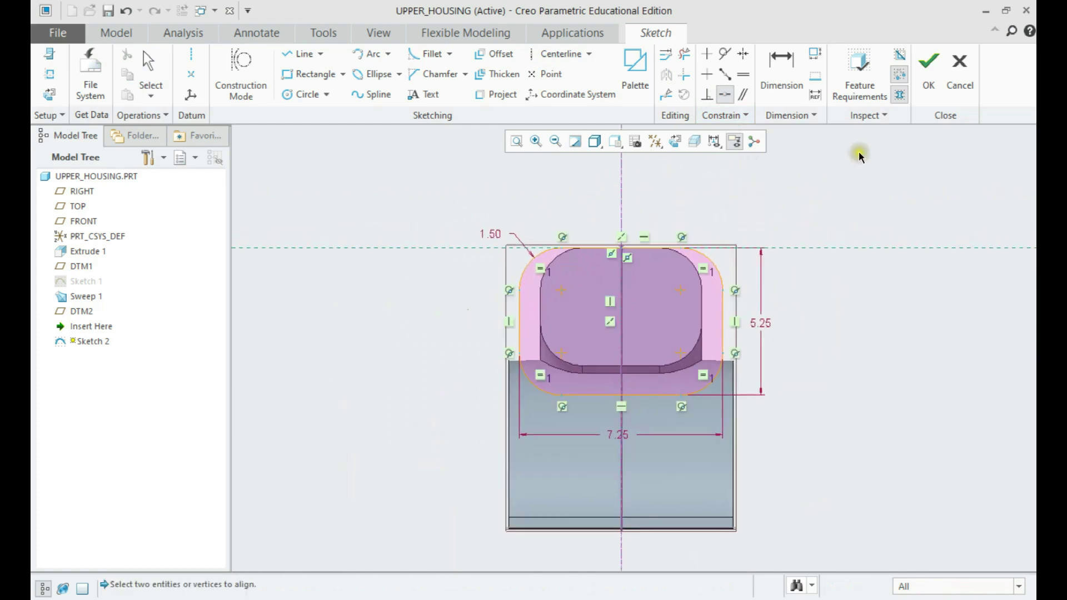
pyautogui.click(927, 73)
pyautogui.moveTo(596, 280)
pyautogui.mouseDown(button='middle')
pyautogui.moveTo(572, 288)
pyautogui.moveTo(487, 217)
pyautogui.moveTo(490, 234)
pyautogui.mouseUp(button='middle')
pyautogui.click(442, 185)
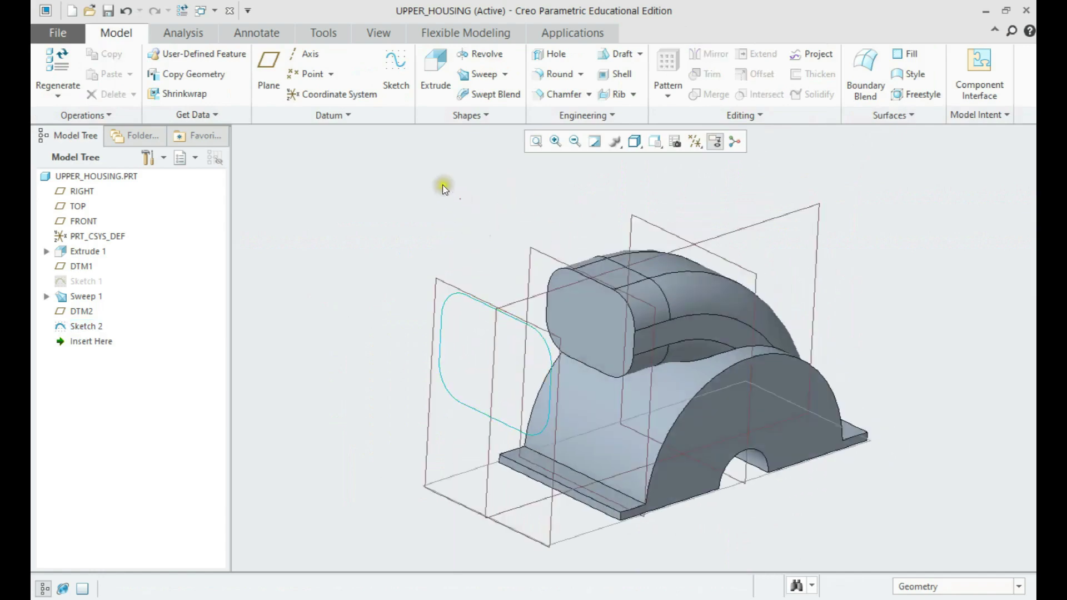
# Start a new sketch on the RIGHT plane
pyautogui.click(400, 83)
pyautogui.click(537, 309)
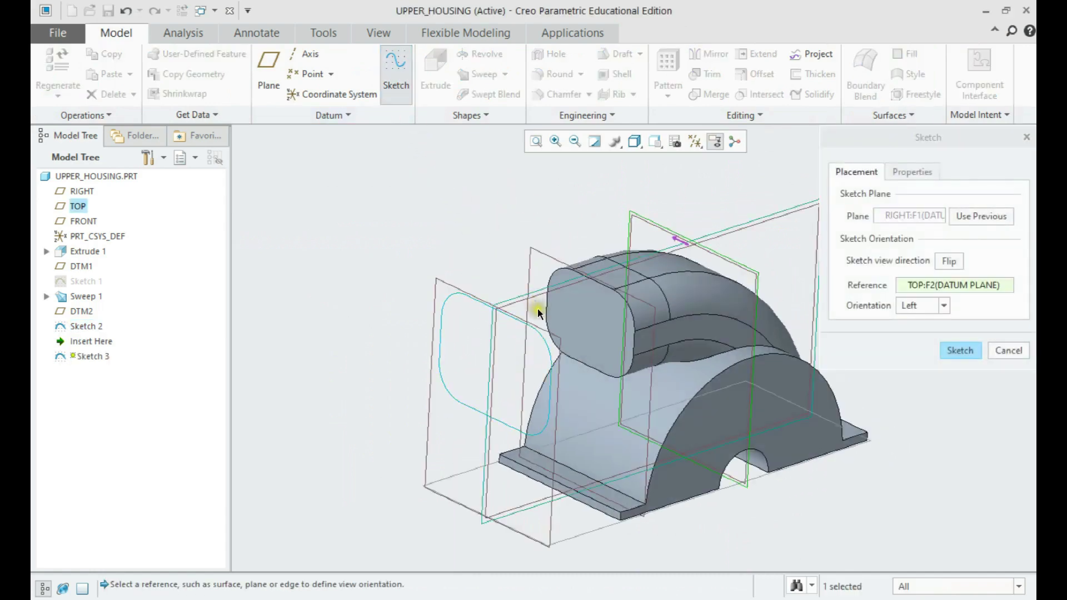
pyautogui.middleClick(443, 263)
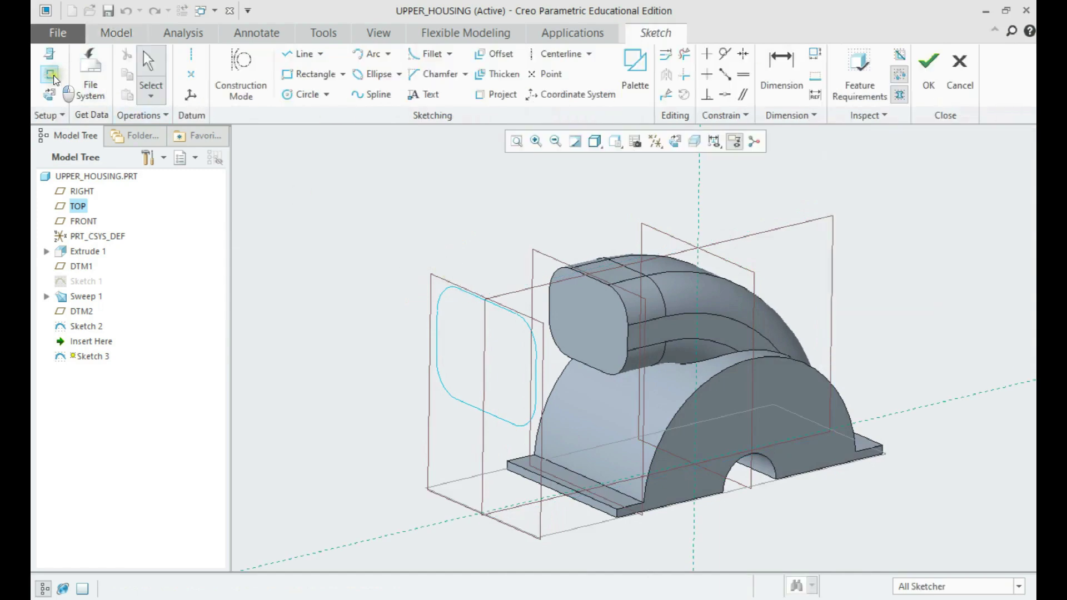
# Set the sketch references to DTM2, DTM1 and the duct's top face, removing TOP and FRONT
pyautogui.click(51, 75)
pyautogui.click(534, 255)
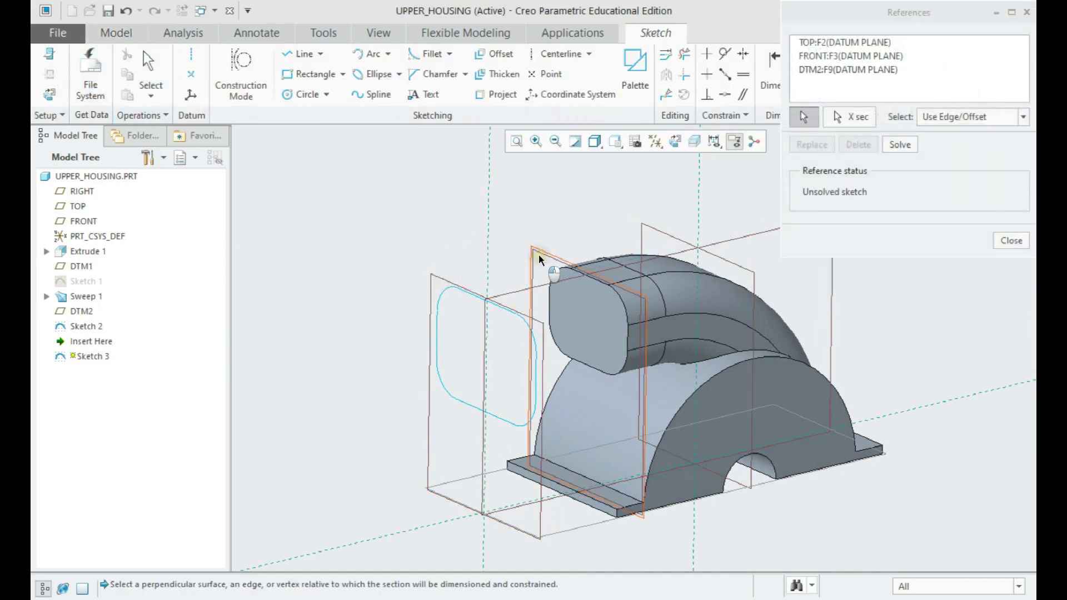
pyautogui.click(539, 259)
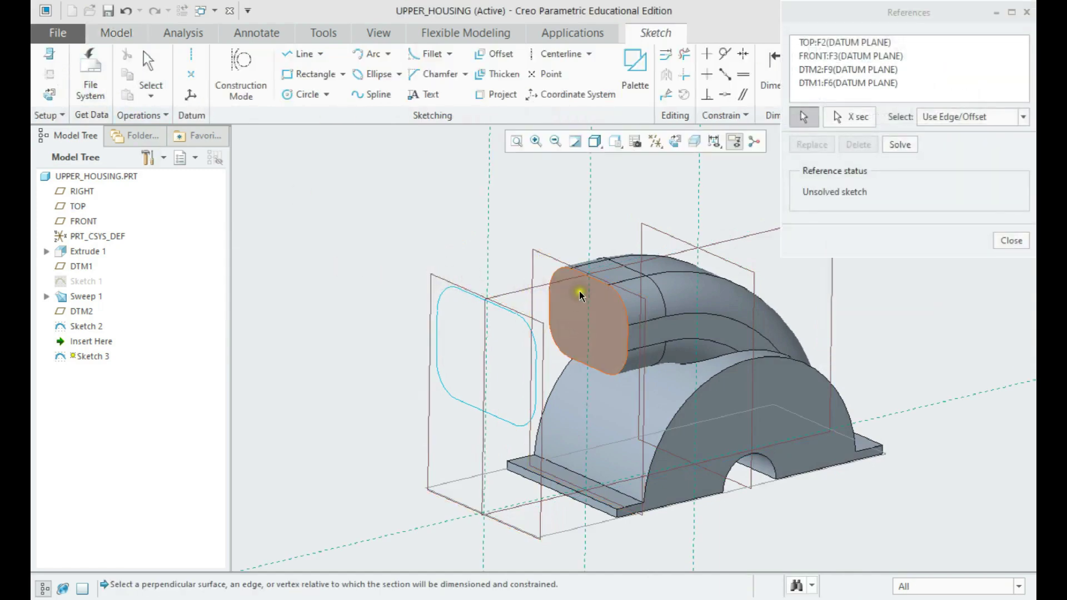
pyautogui.scroll(3, 590, 271)
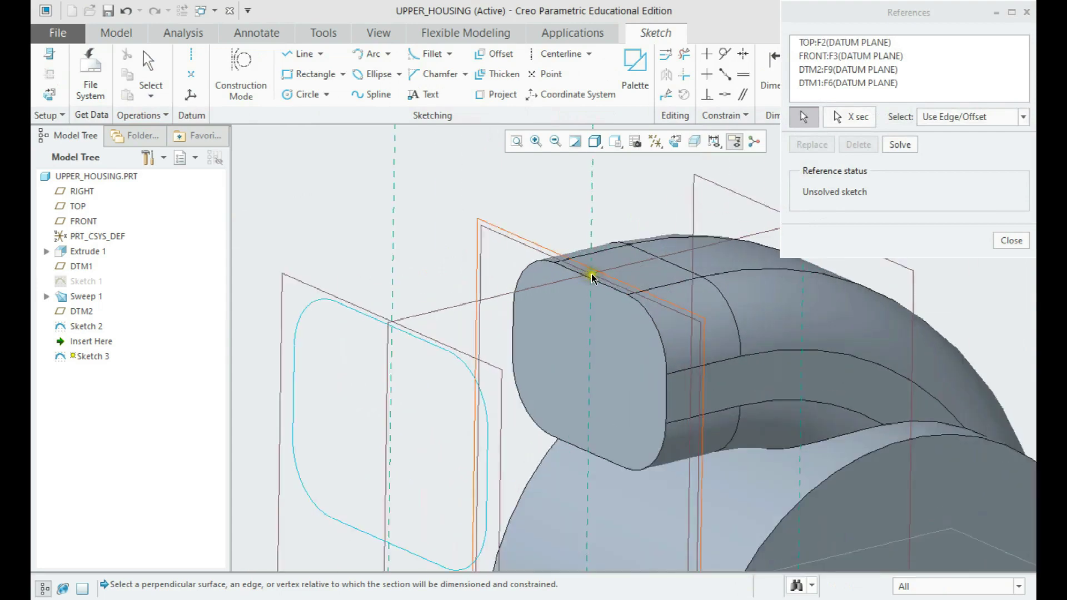
pyautogui.click(621, 274)
pyautogui.scroll(-5, 617, 278)
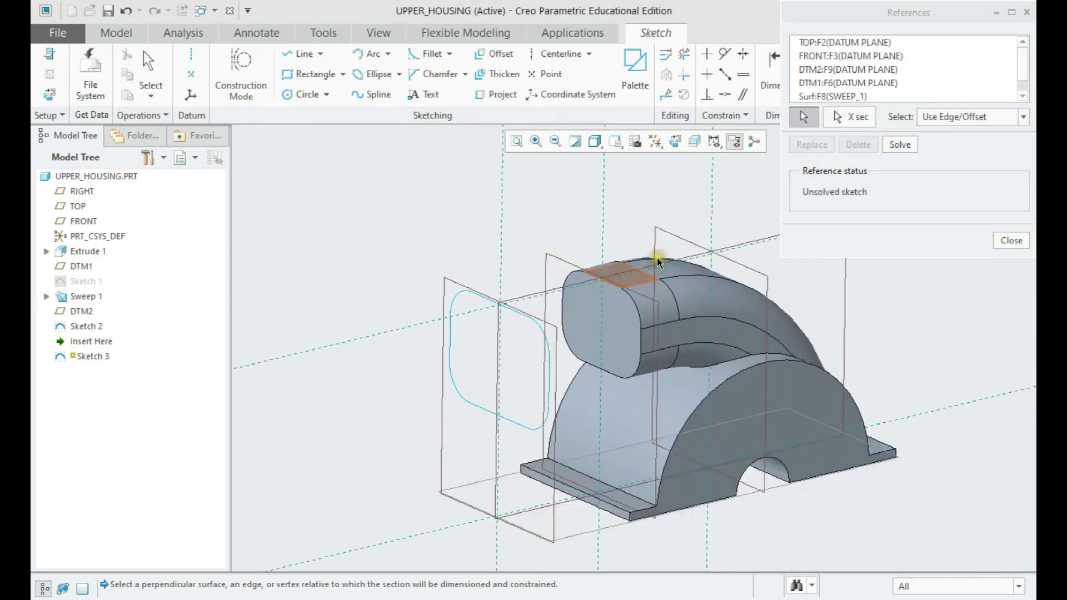
pyautogui.click(859, 43)
pyautogui.keyDown('shift'); pyautogui.click(850, 56); pyautogui.keyUp('shift')
pyautogui.click(857, 145)
pyautogui.click(900, 144)
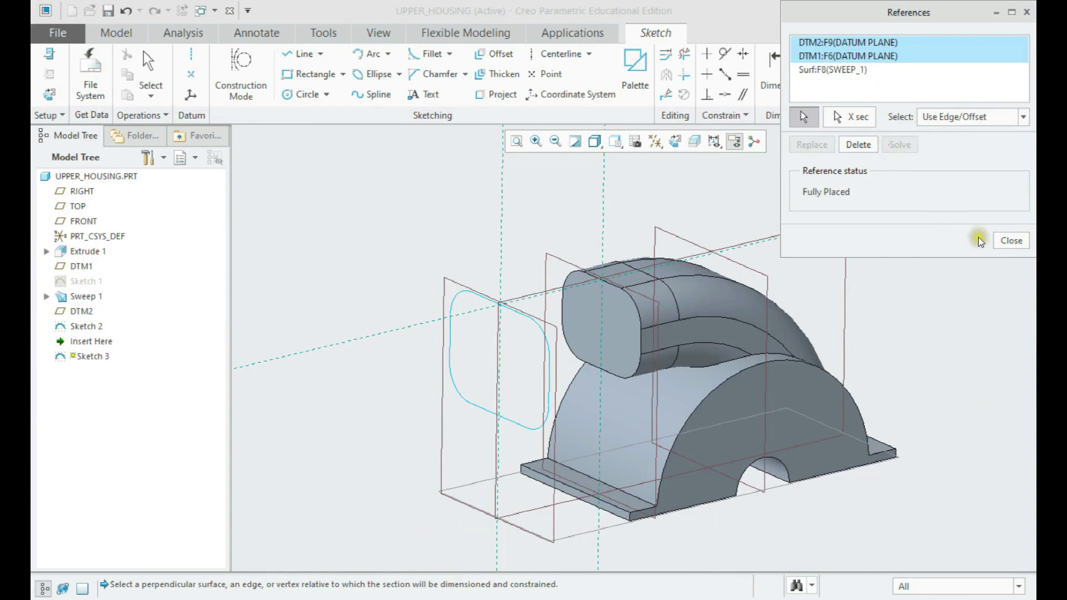
pyautogui.click(1010, 240)
pyautogui.click(50, 94)
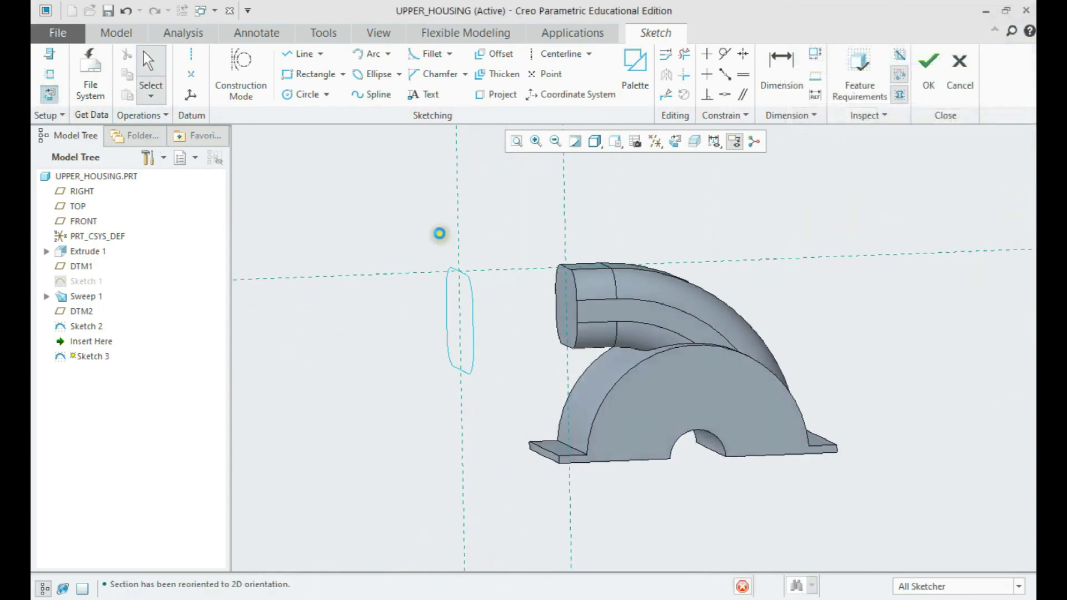
# Draw a straight line from the duct's top edge to the rectangle sketch's top and finish Sketch 3
pyautogui.click(300, 54)
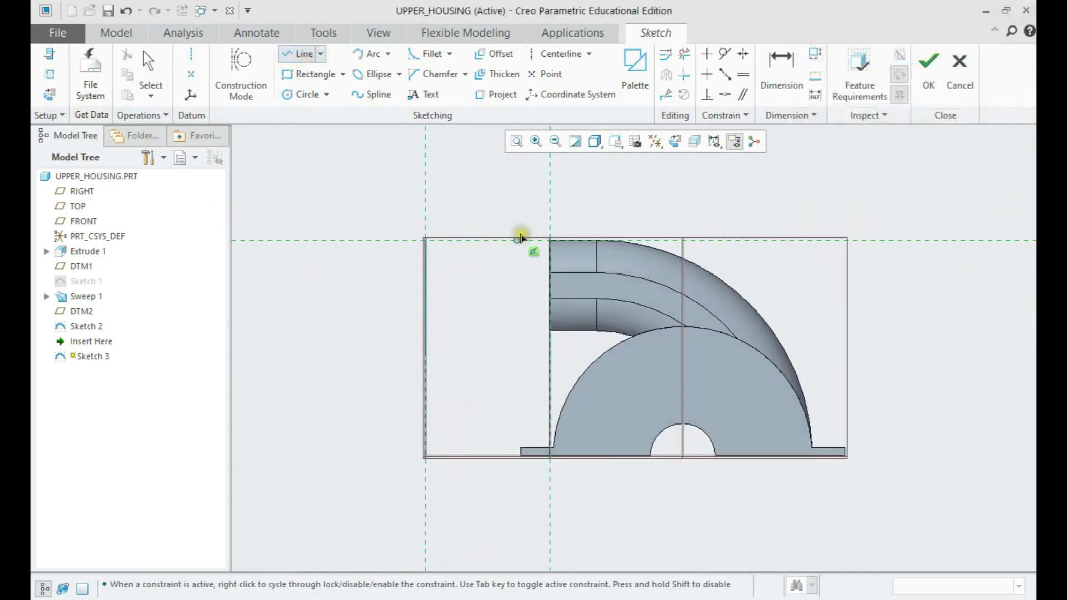
pyautogui.click(549, 239)
pyautogui.click(425, 239)
pyautogui.middleClick(489, 188)
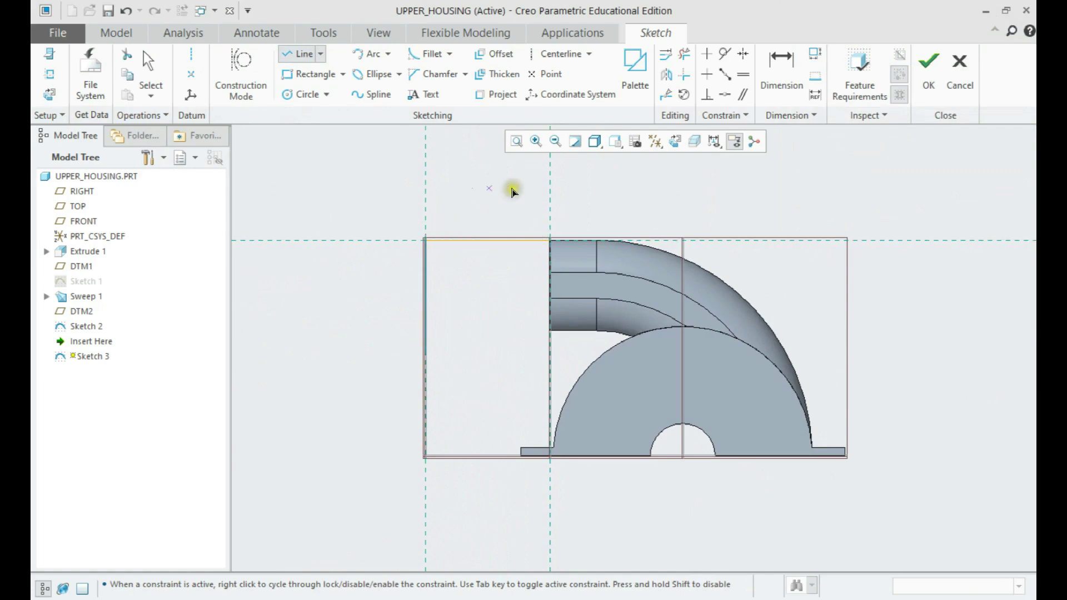
pyautogui.click(928, 64)
pyautogui.moveTo(525, 225)
pyautogui.mouseDown(button='middle')
pyautogui.moveTo(555, 230)
pyautogui.moveTo(462, 221)
pyautogui.mouseUp(button='middle')
pyautogui.click(439, 203)
pyautogui.hotkey('ctrl', 'd')
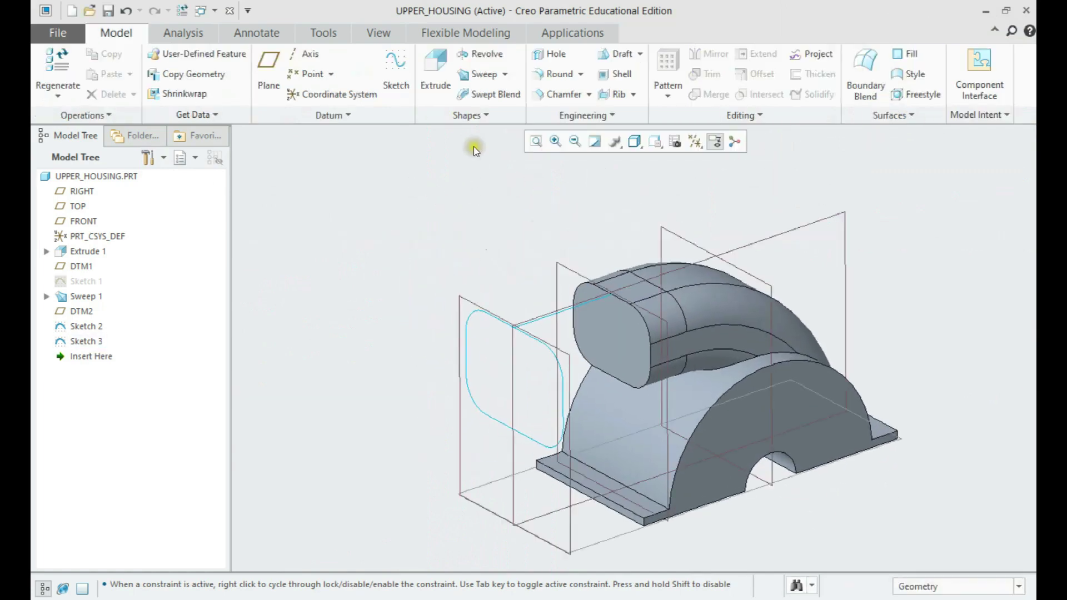
# Start a Swept Blend using Sketch 3's straight line as the trajectory
pyautogui.click(476, 95)
pyautogui.click(124, 115)
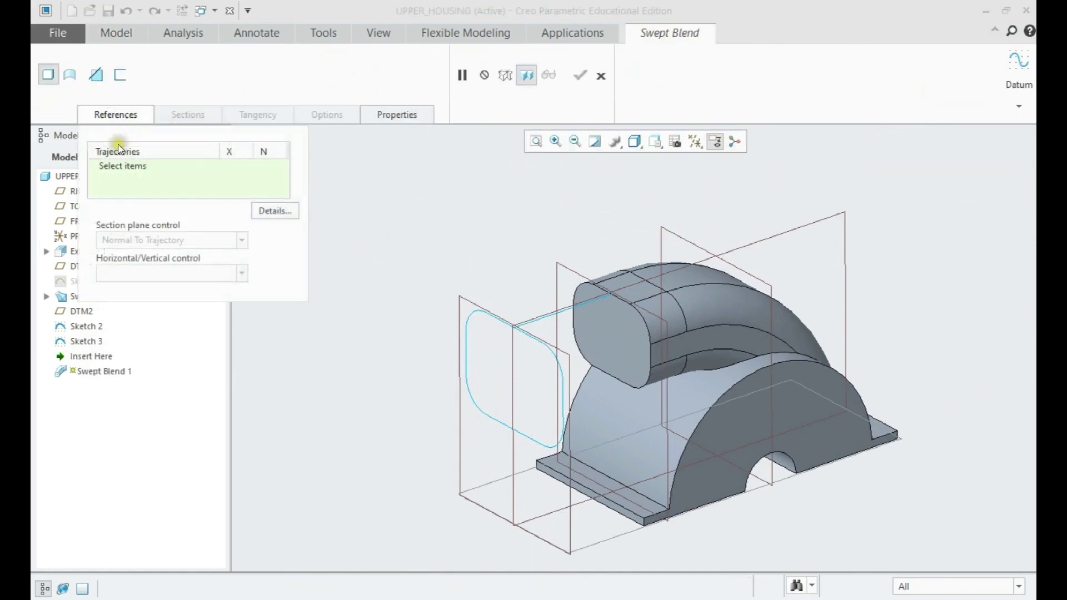
pyautogui.click(118, 166)
pyautogui.click(540, 318)
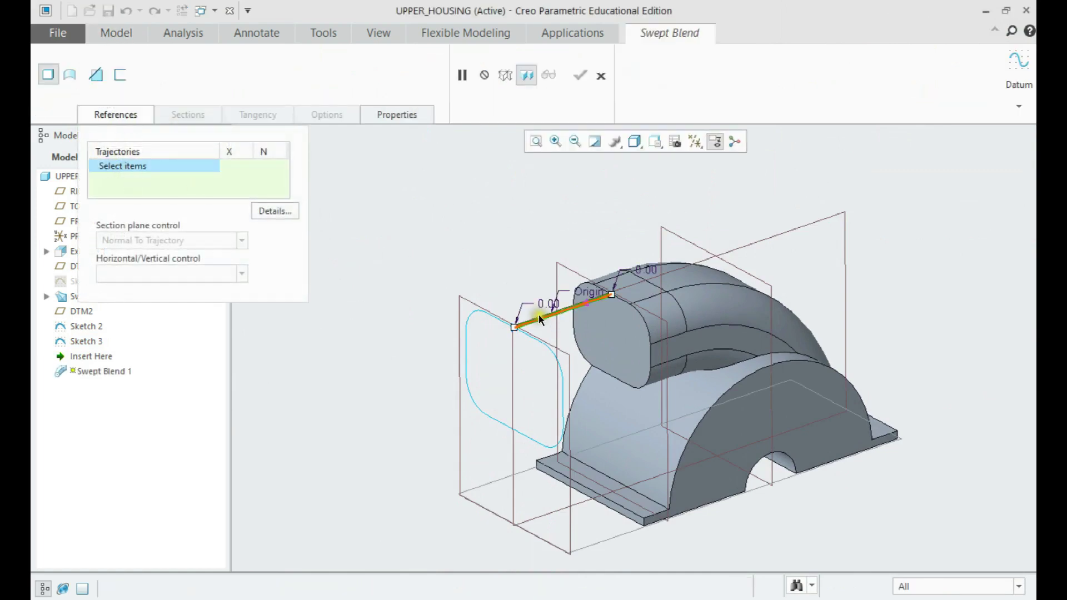
# Use the duct's end-face outline as Section 1 and Sketch 2's rounded rectangle as Section 2, adjusting its start point
pyautogui.click(184, 114)
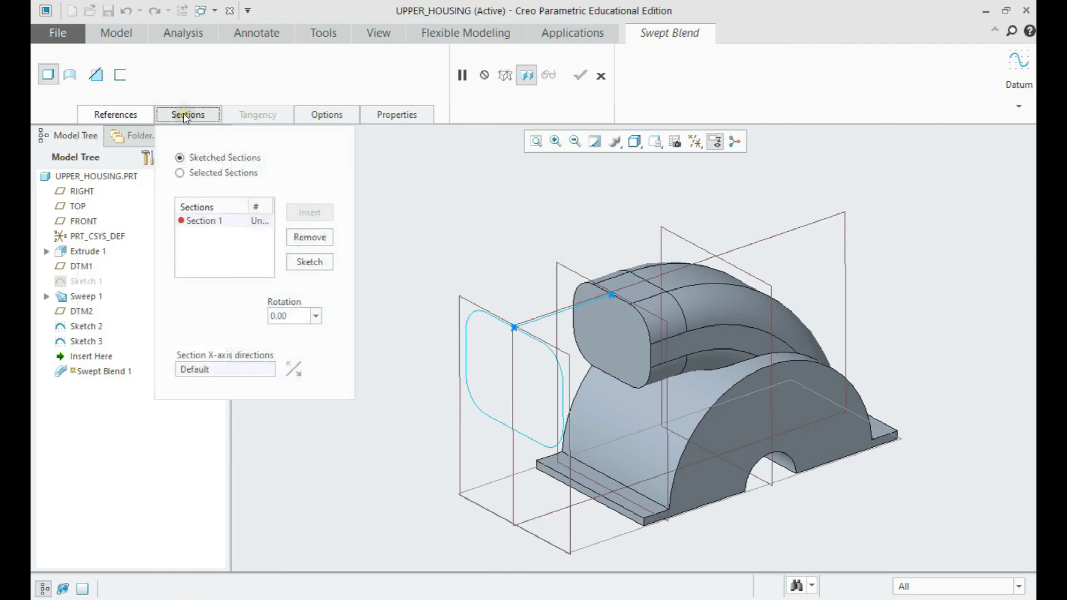
pyautogui.click(192, 172)
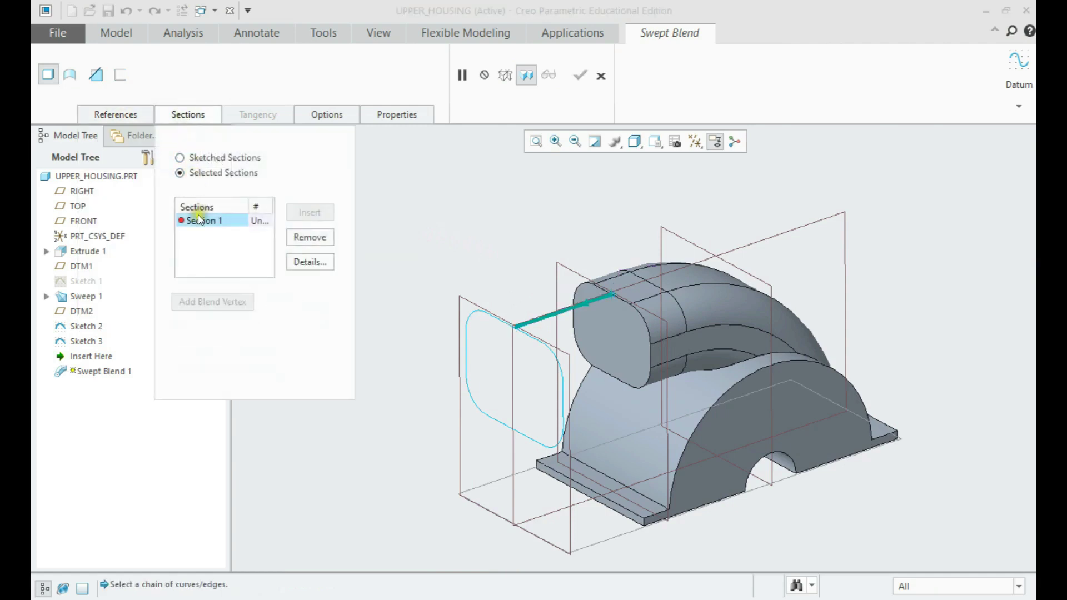
pyautogui.click(579, 286)
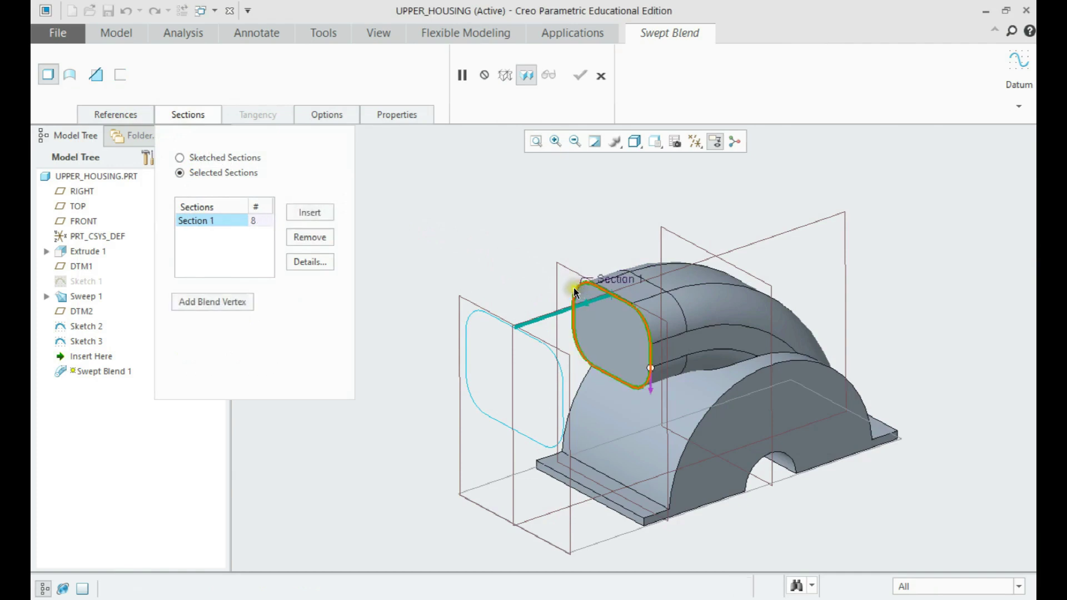
pyautogui.click(311, 212)
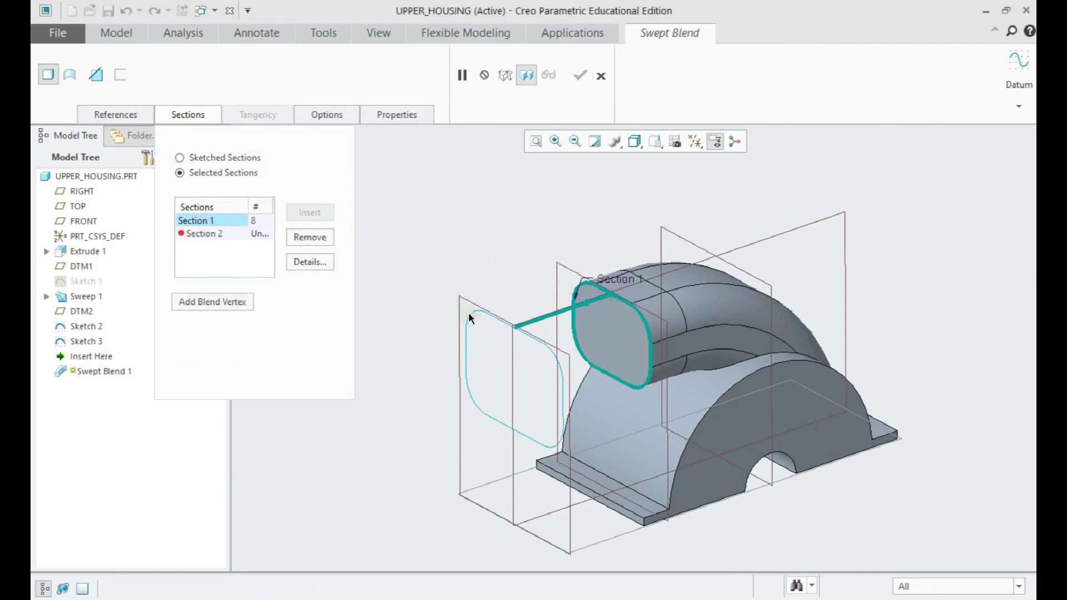
pyautogui.click(468, 313)
pyautogui.scroll(-2, 554, 410)
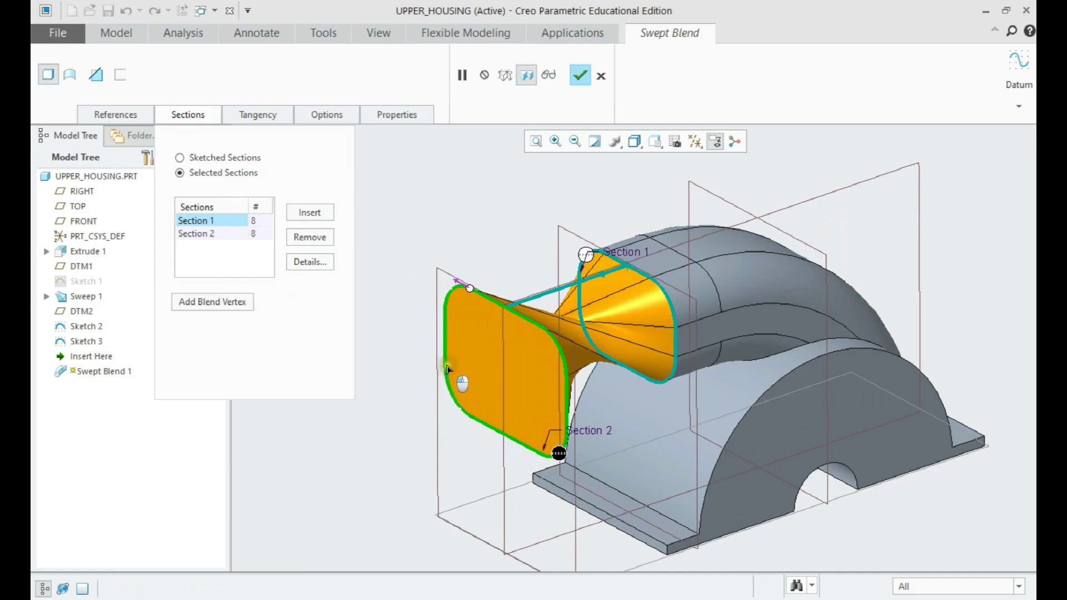
pyautogui.moveTo(467, 287)
pyautogui.mouseDown()
pyautogui.moveTo(568, 360)
pyautogui.moveTo(565, 444)
pyautogui.mouseUp()
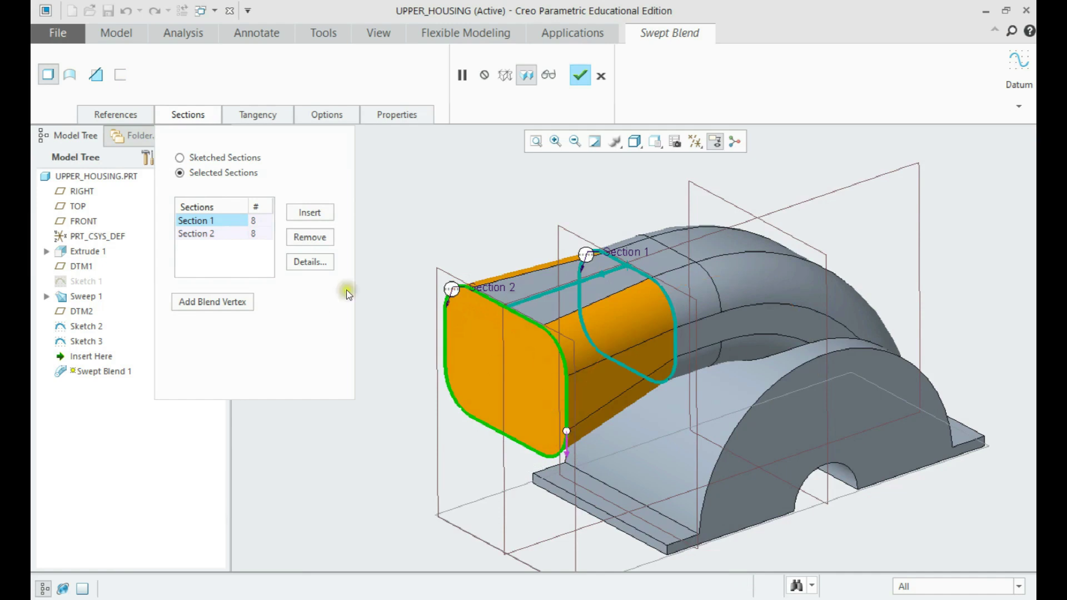
# Check Section 1 and Section 2 in the Sections panel and finish Swept Blend 1
pyautogui.click(206, 231)
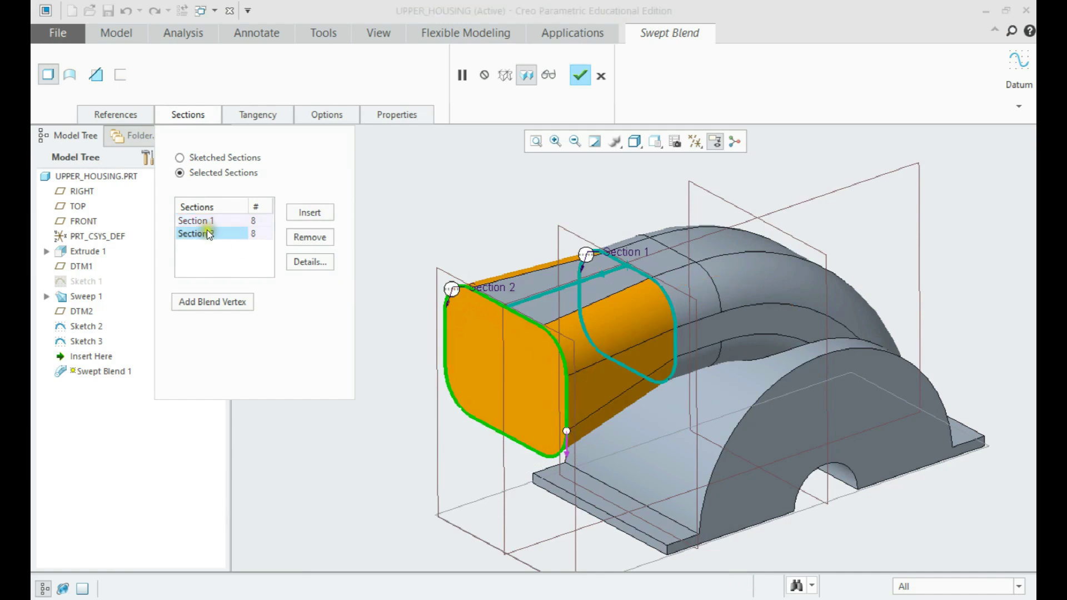
pyautogui.click(207, 221)
pyautogui.click(207, 235)
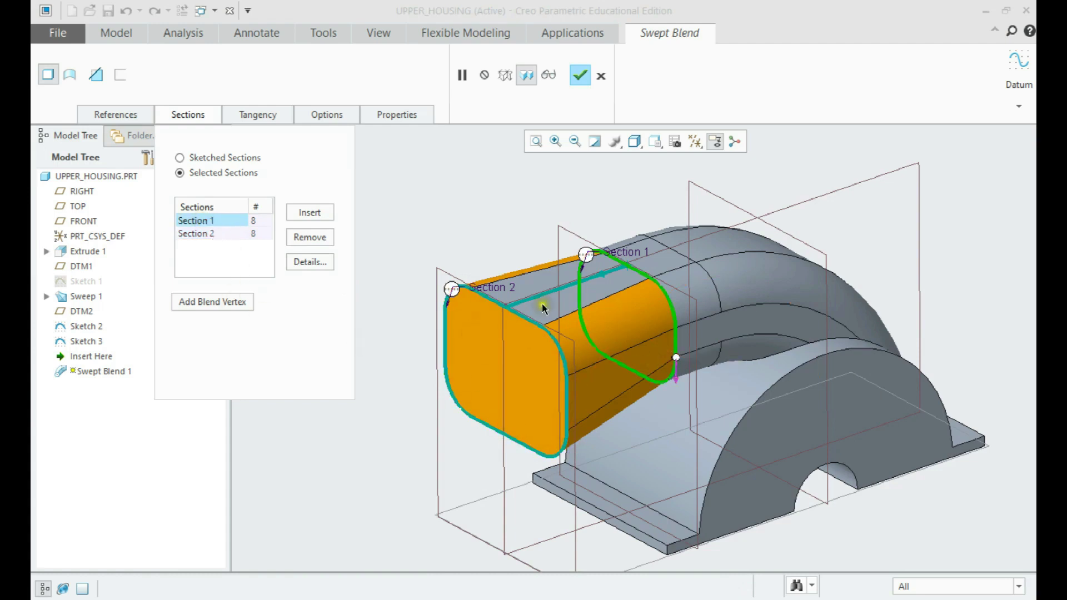
pyautogui.scroll(-2, 452, 239)
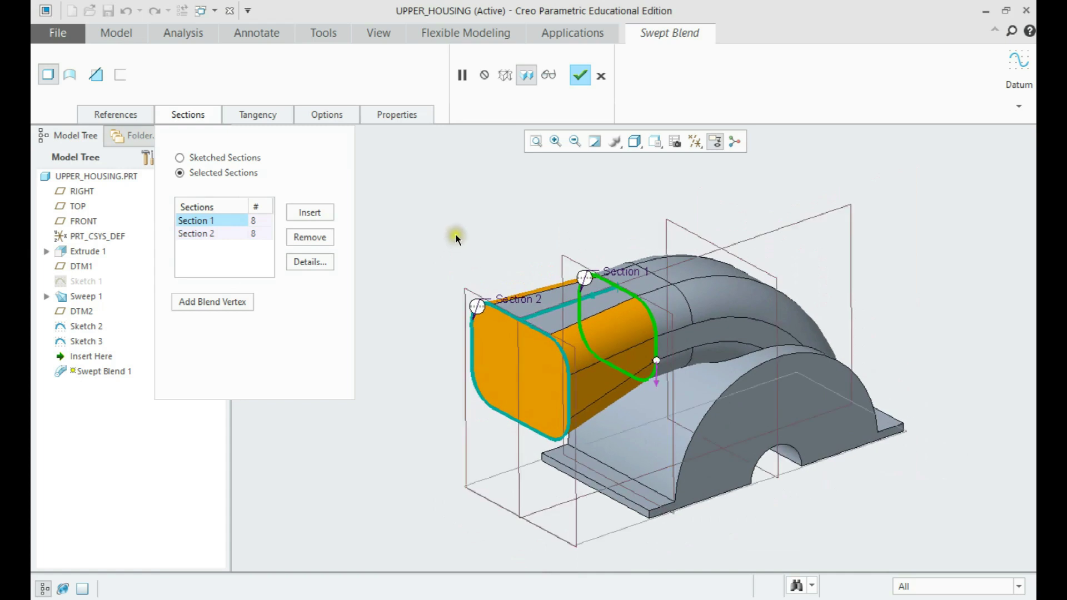
pyautogui.middleClick(456, 222)
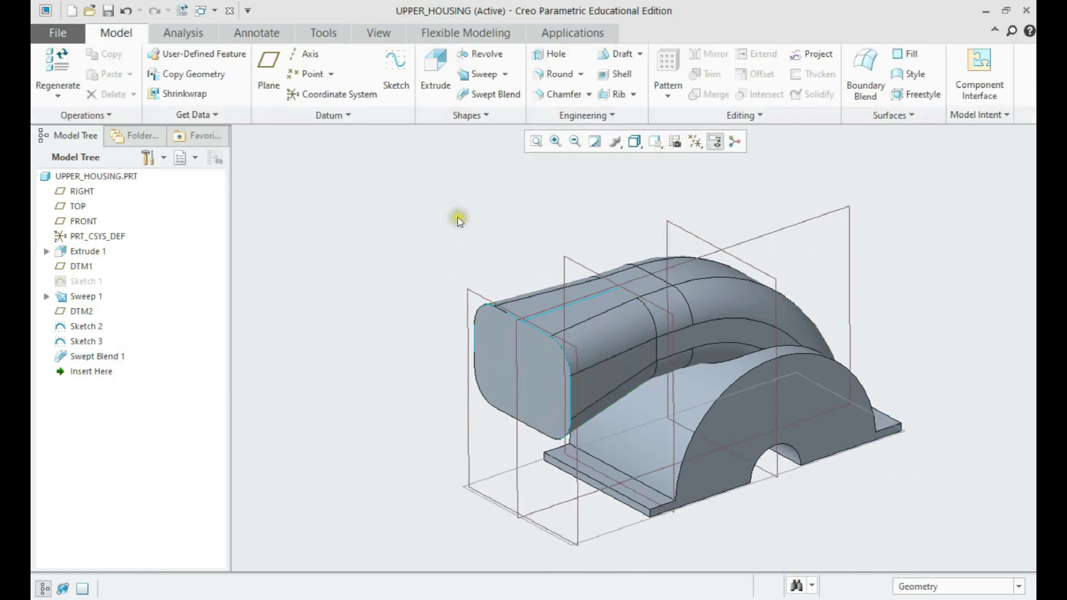
# Turn off datum plane display
pyautogui.click(689, 142)
pyautogui.click(721, 225)
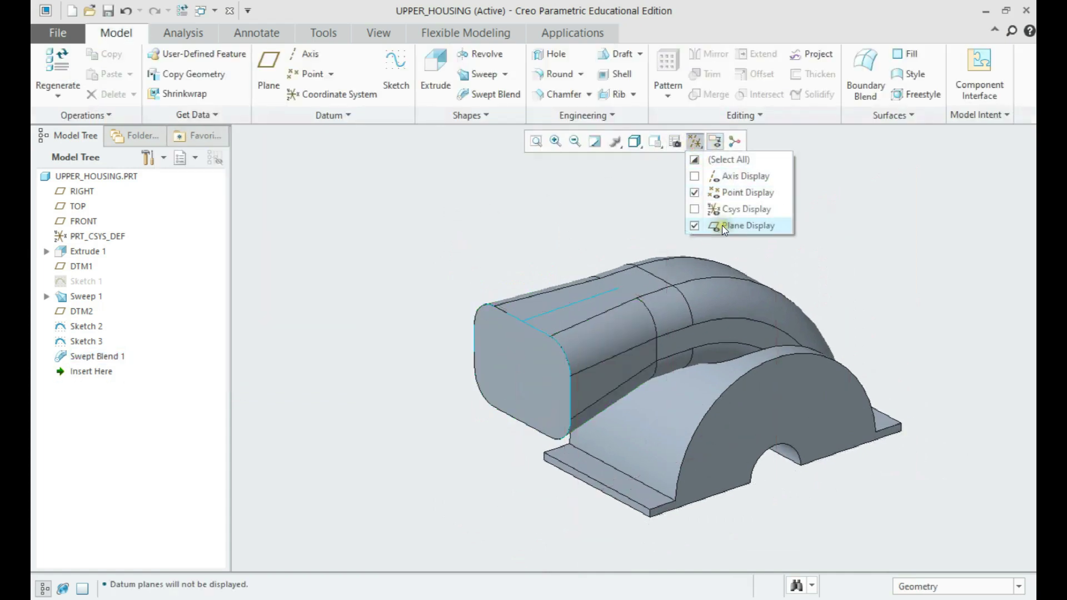
pyautogui.keyDown('shift'); pyautogui.moveTo(511, 234); pyautogui.dragTo(467, 243, button='middle'); pyautogui.keyUp('shift')
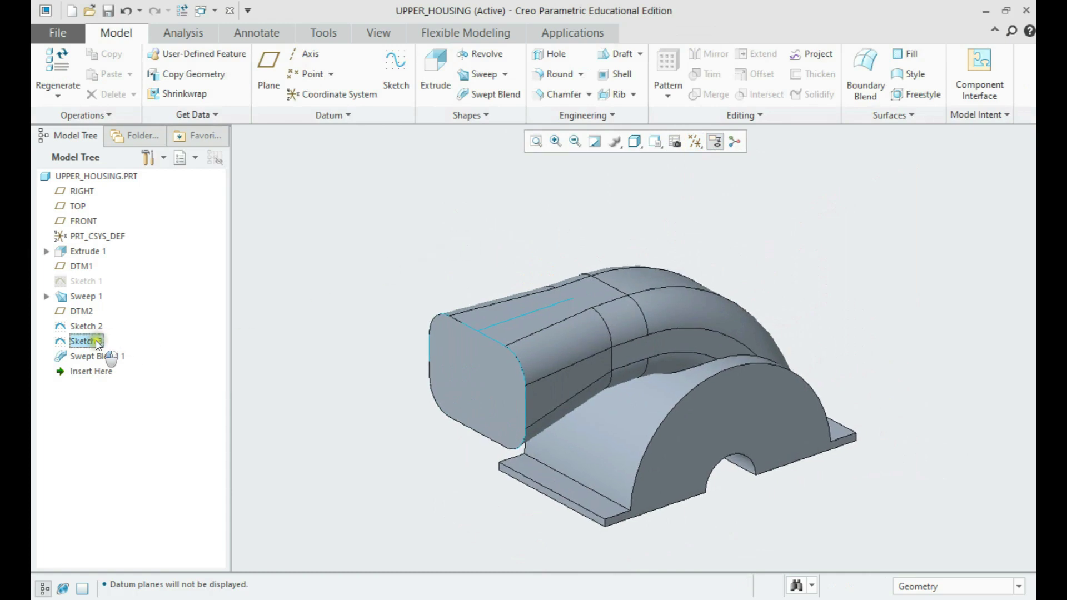
# Hide Sketch 2 and Sketch 3 in the model tree
pyautogui.keyDown('ctrl'); pyautogui.click(86, 325); pyautogui.keyUp('ctrl')
pyautogui.click(89, 278)
pyautogui.moveTo(322, 245)
pyautogui.keyDown('shift'); pyautogui.mouseDown(button='middle')
pyautogui.moveTo(372, 258)
pyautogui.moveTo(395, 238)
pyautogui.moveTo(385, 224)
pyautogui.moveTo(407, 209)
pyautogui.moveTo(417, 235)
pyautogui.moveTo(398, 231)
pyautogui.moveTo(404, 238)
pyautogui.mouseUp(button='middle'); pyautogui.keyUp('shift')
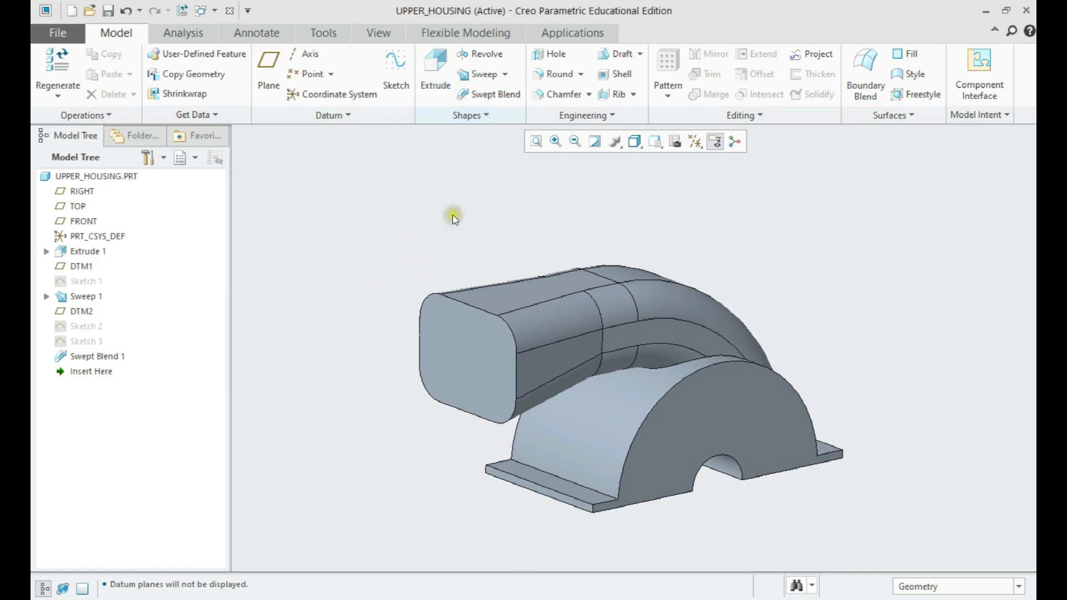
pyautogui.moveTo(453, 238); pyautogui.dragTo(444, 210, button='middle')
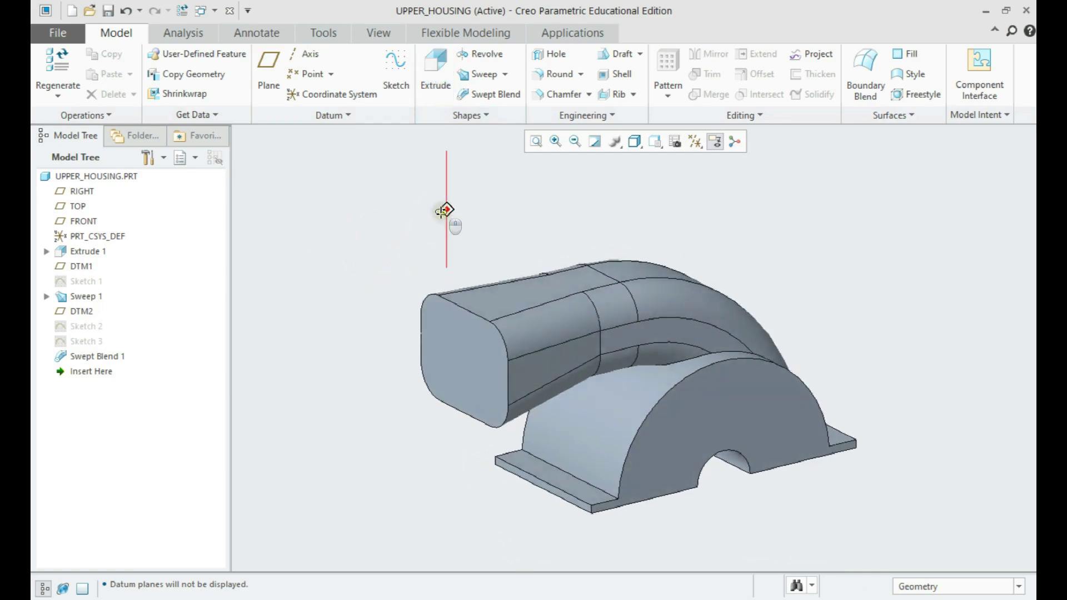
# Shell the duct with a 0.25 wall thickness, removing its rounded-rectangle end face
pyautogui.click(609, 76)
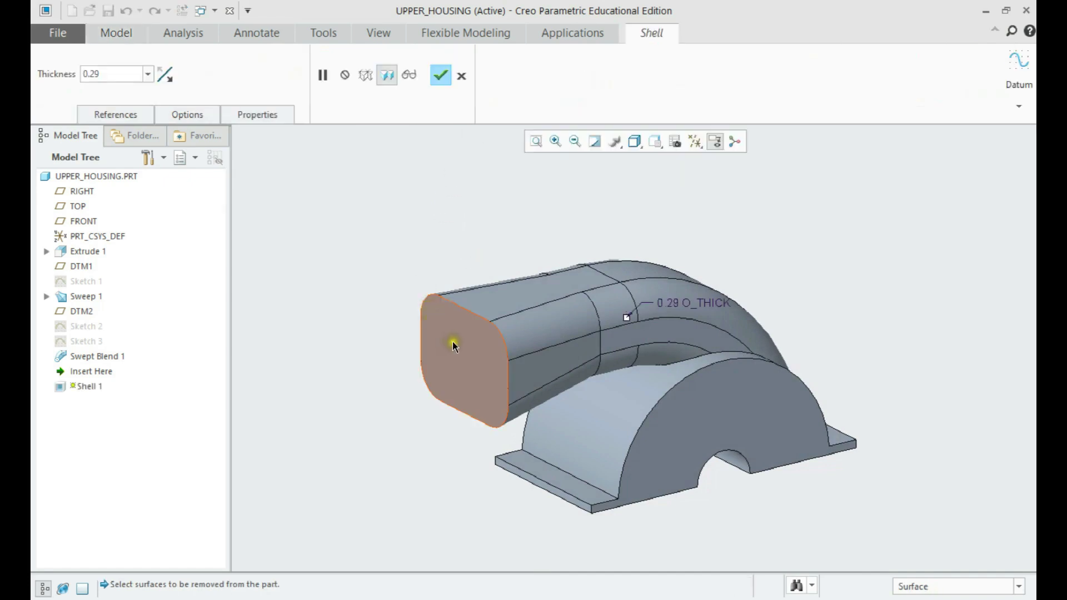
pyautogui.click(476, 352)
pyautogui.moveTo(490, 231); pyautogui.dragTo(514, 244, button='middle')
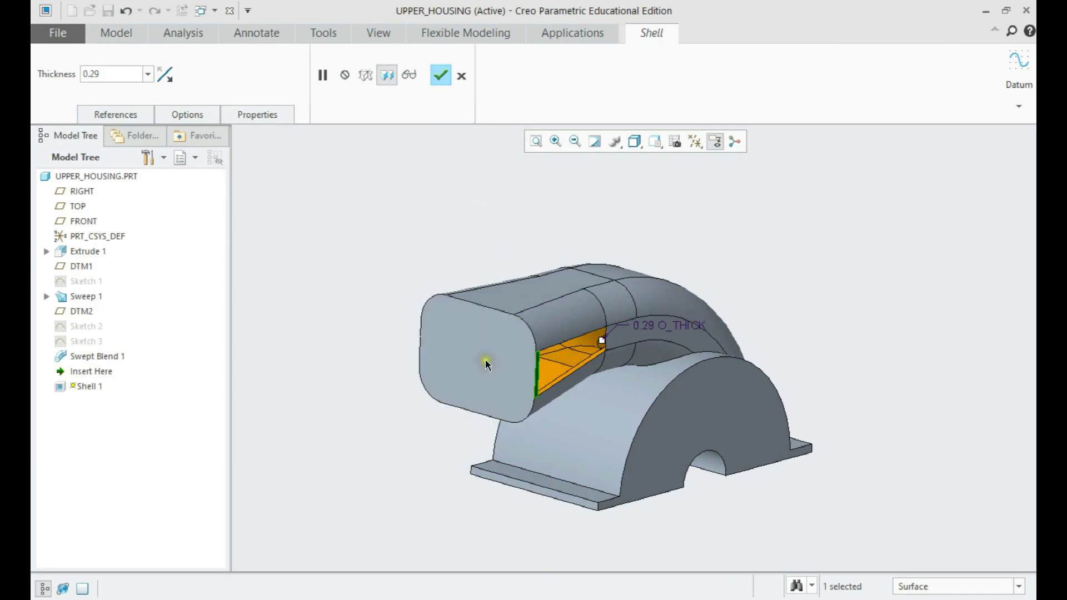
pyautogui.doubleClick(582, 358)
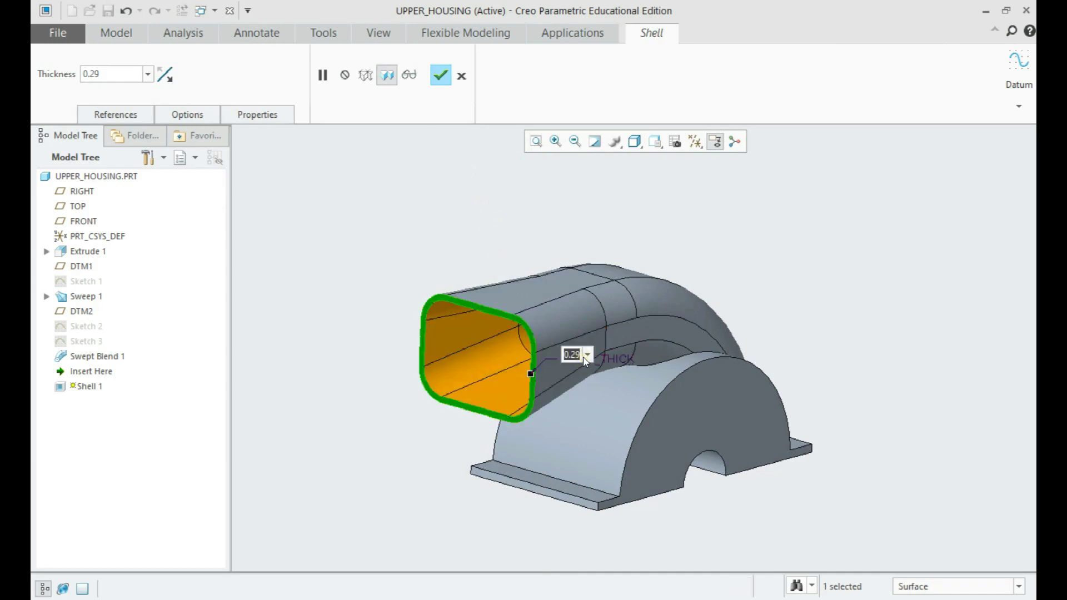
pyautogui.write('0.25')
pyautogui.press('Return')
pyautogui.middleClick(394, 188)
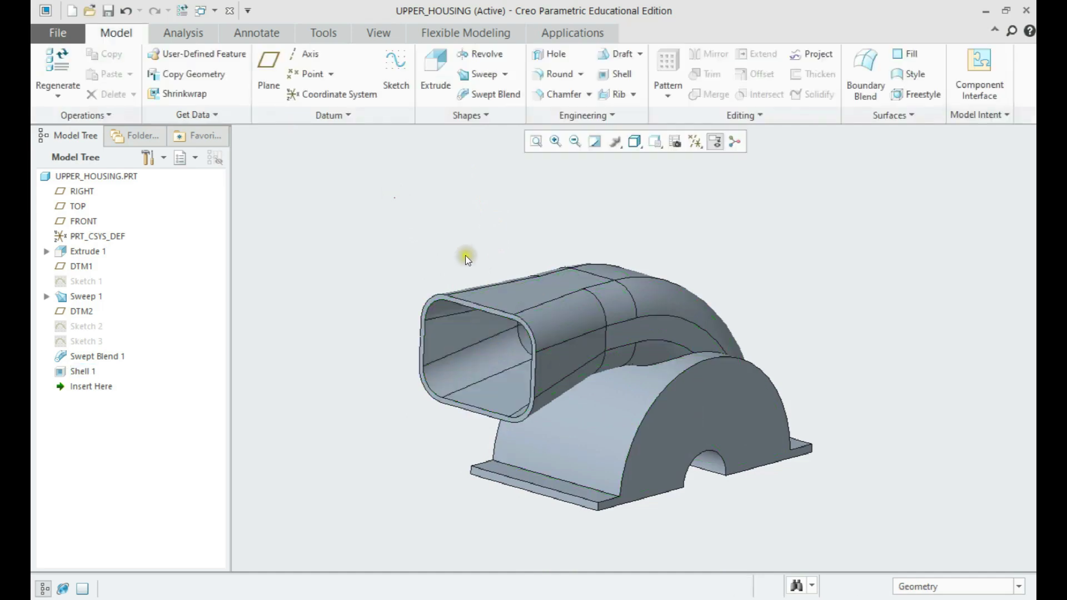
pyautogui.moveTo(465, 255); pyautogui.dragTo(516, 271, button='middle')
# Begin an extrusion sketch on the arch's end face and draw a centre-and-ends arc
pyautogui.click(435, 89)
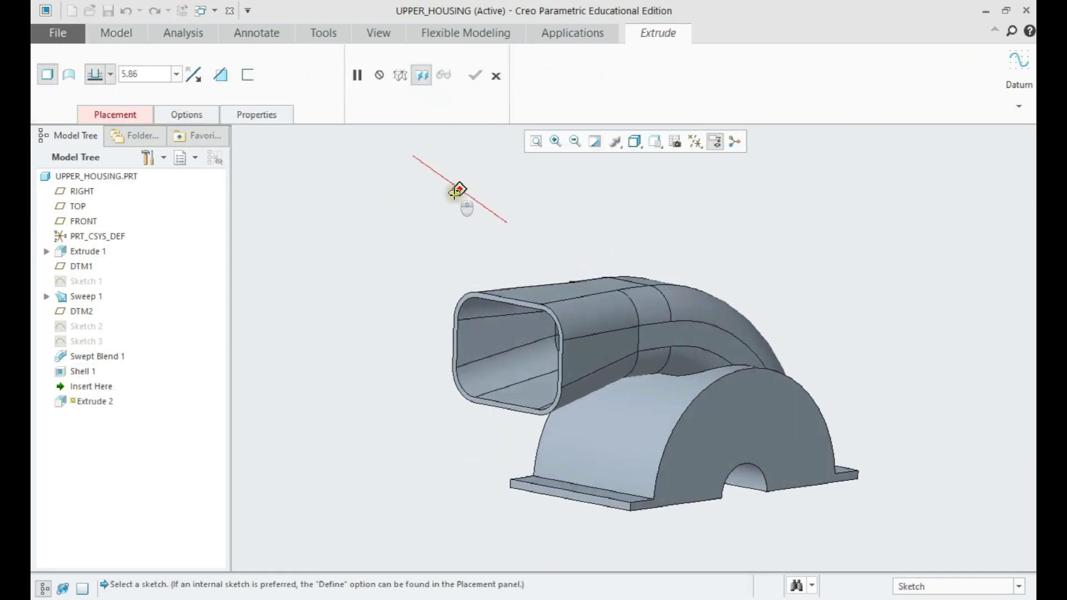
pyautogui.click(711, 418)
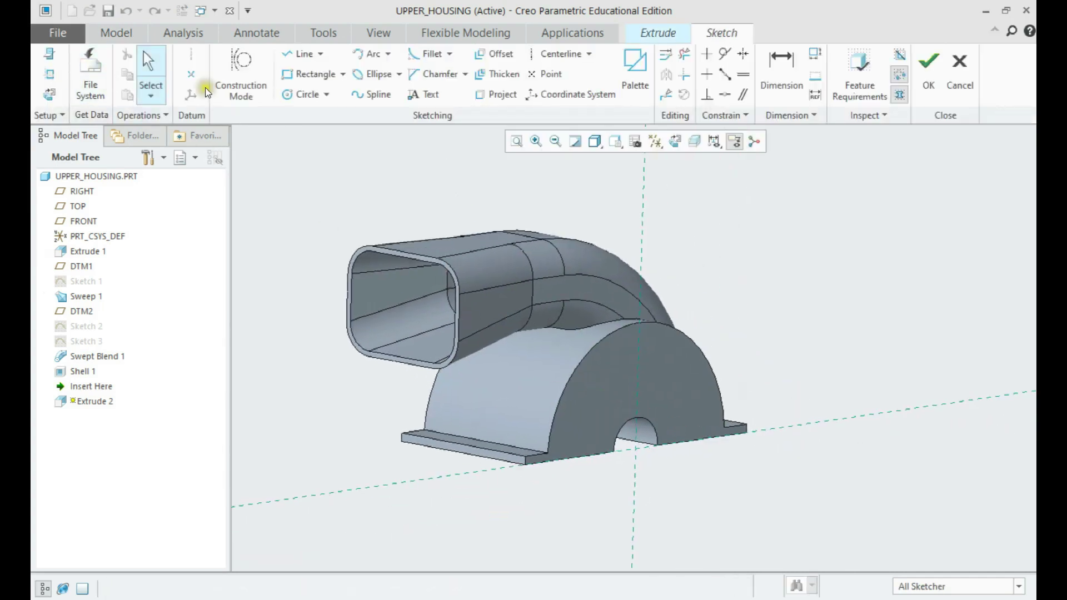
pyautogui.click(387, 54)
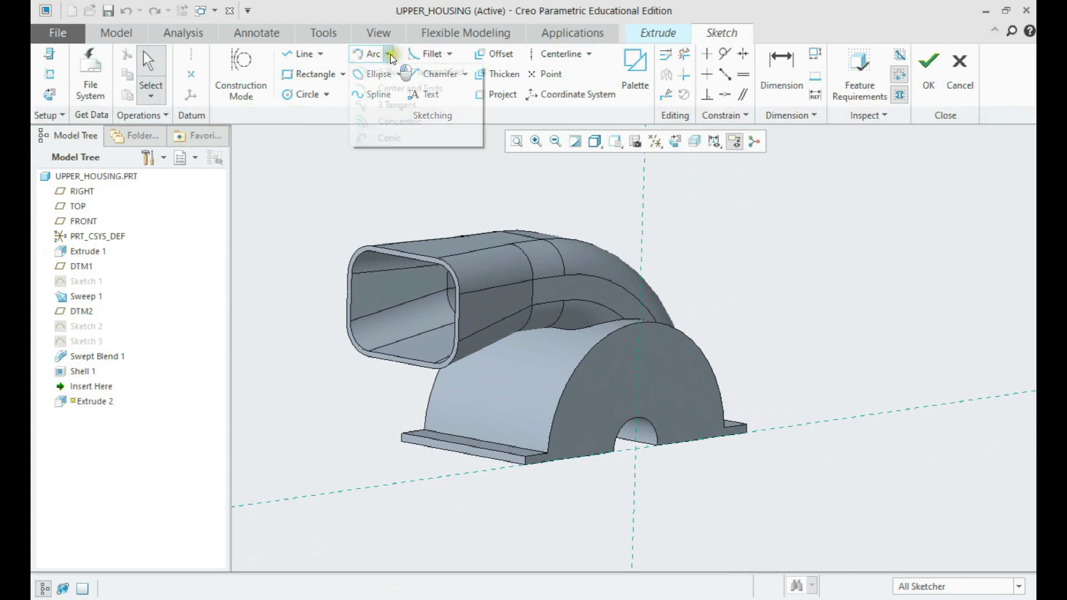
pyautogui.click(383, 90)
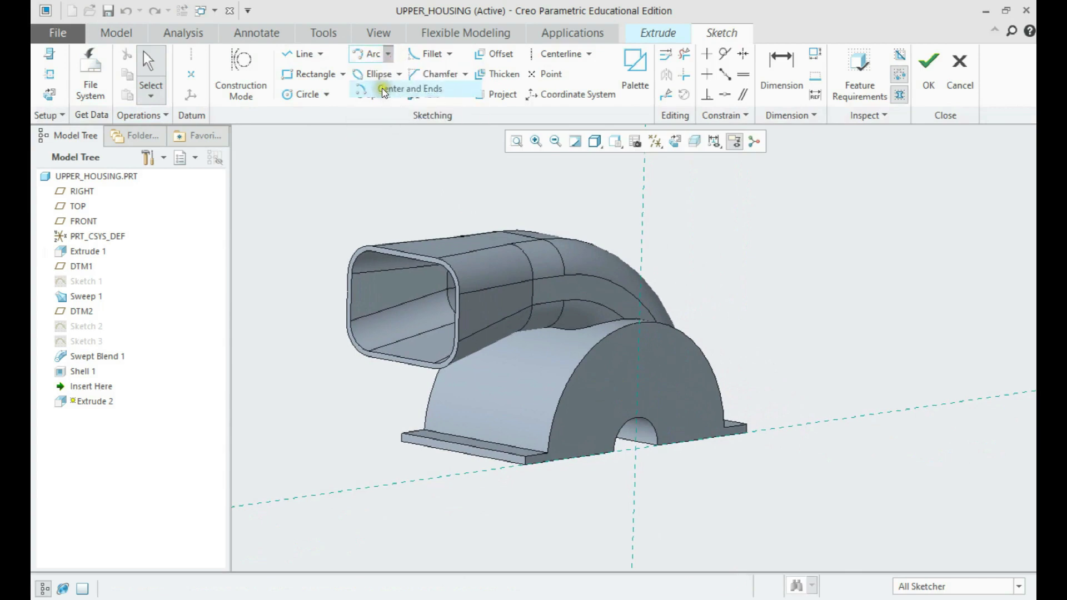
pyautogui.click(638, 450)
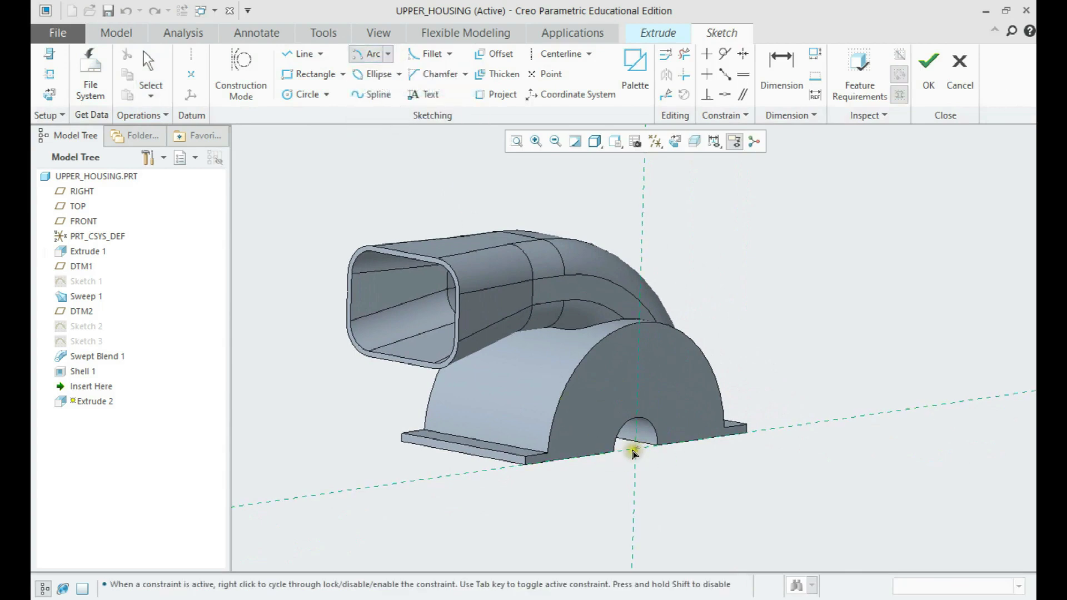
pyautogui.click(700, 444)
pyautogui.middleClick(722, 450)
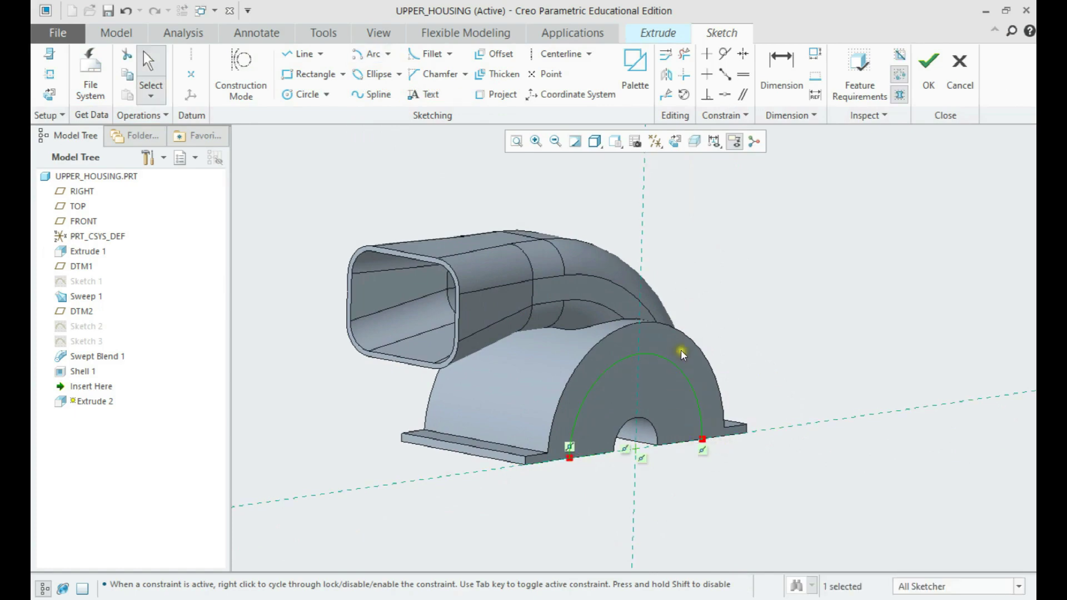
pyautogui.scroll(3, 680, 347)
pyautogui.moveTo(678, 333); pyautogui.dragTo(710, 376, button='middle')
# Dimension the arc radius to 4.875 after deleting the conflicting MidPoint constraint
pyautogui.click(781, 72)
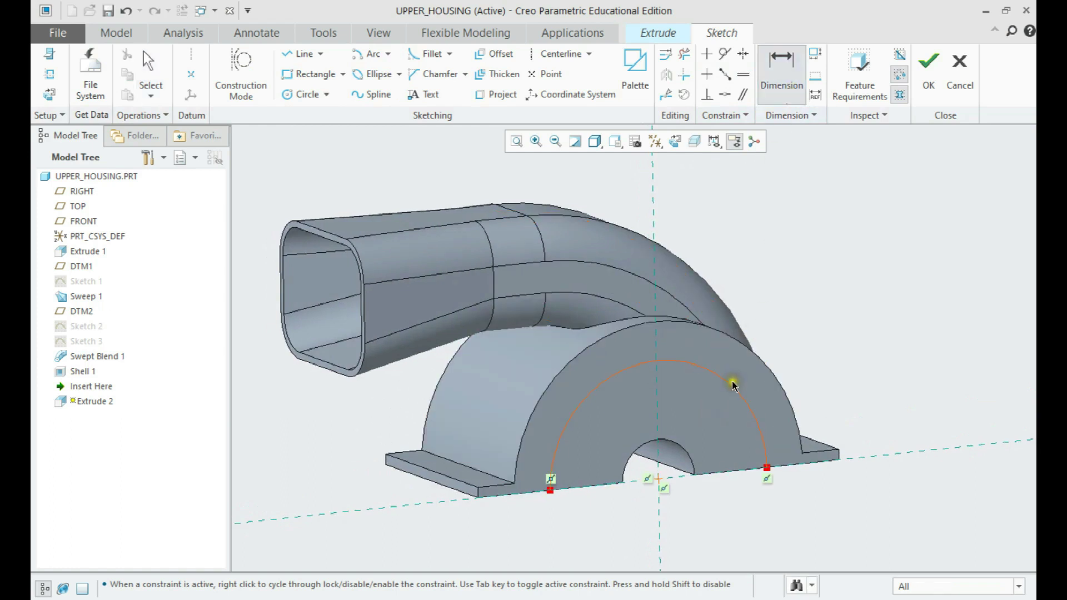
pyautogui.middleClick(793, 333)
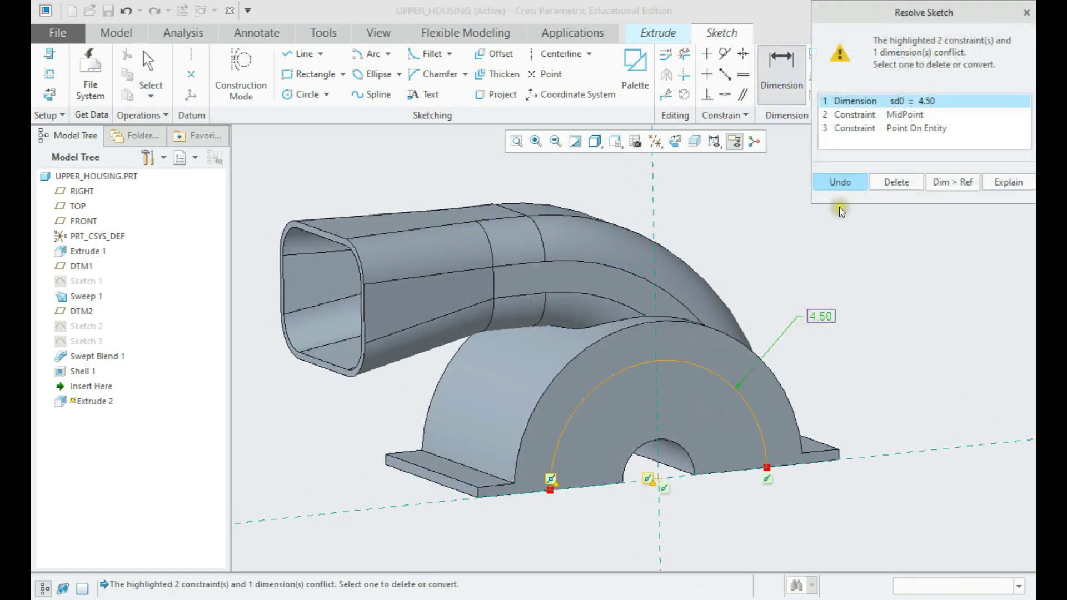
pyautogui.click(889, 129)
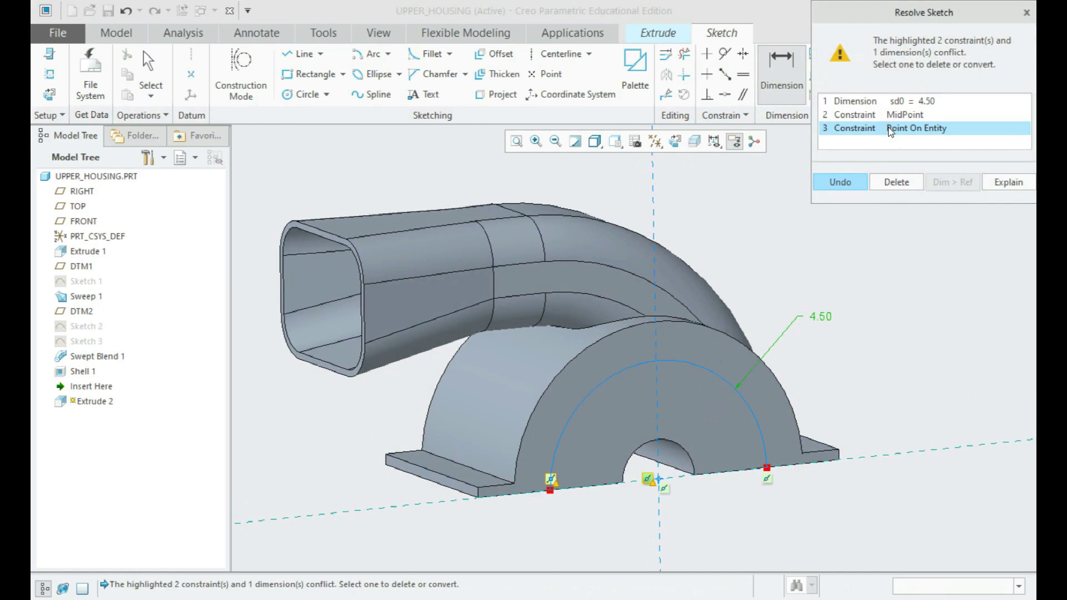
pyautogui.click(897, 114)
pyautogui.click(894, 182)
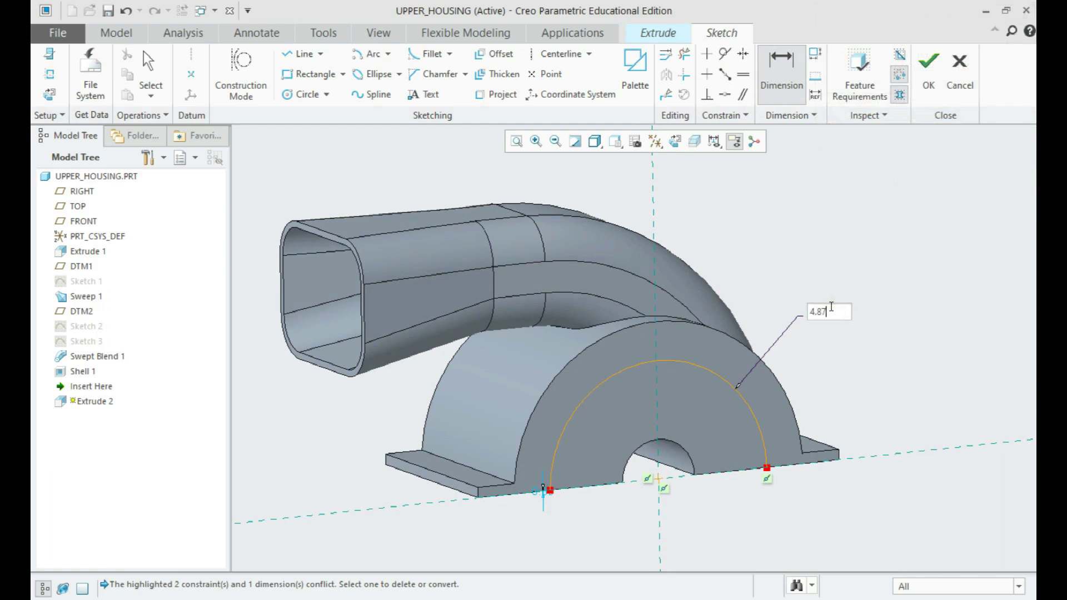
pyautogui.write('4.875')
pyautogui.press('Return')
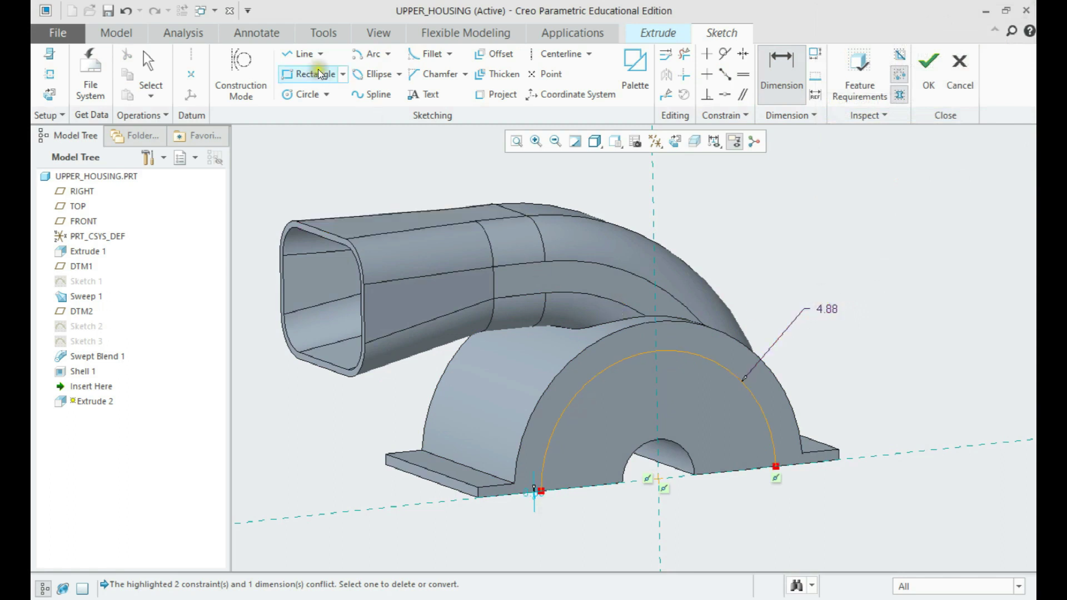
# Close the half-disc with a base line, make its end coincident, and accept the sketch
pyautogui.click(298, 56)
pyautogui.click(541, 492)
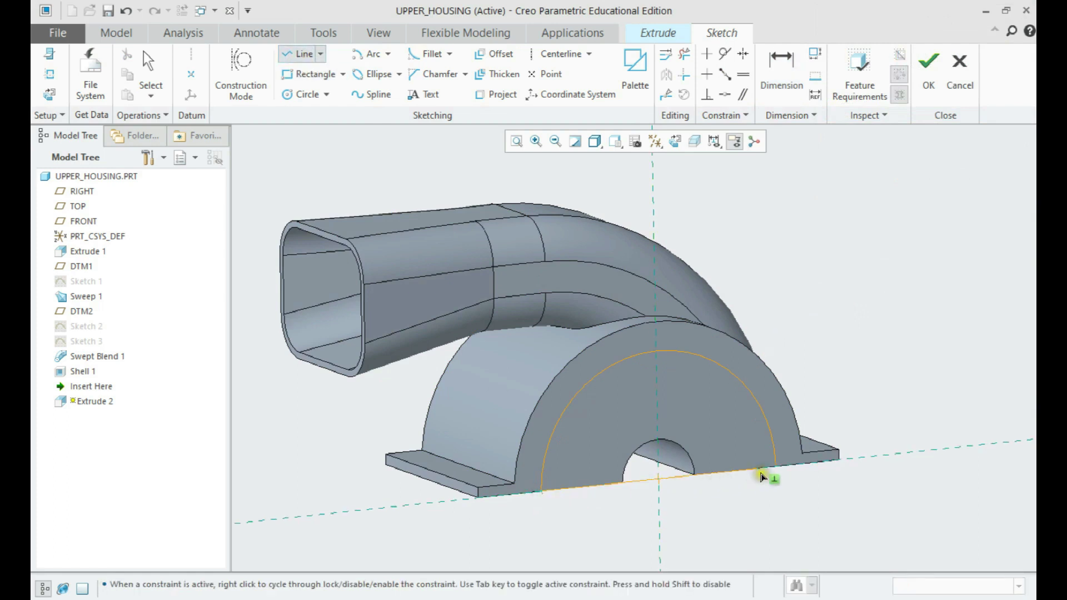
pyautogui.click(773, 473)
pyautogui.middleClick(869, 365)
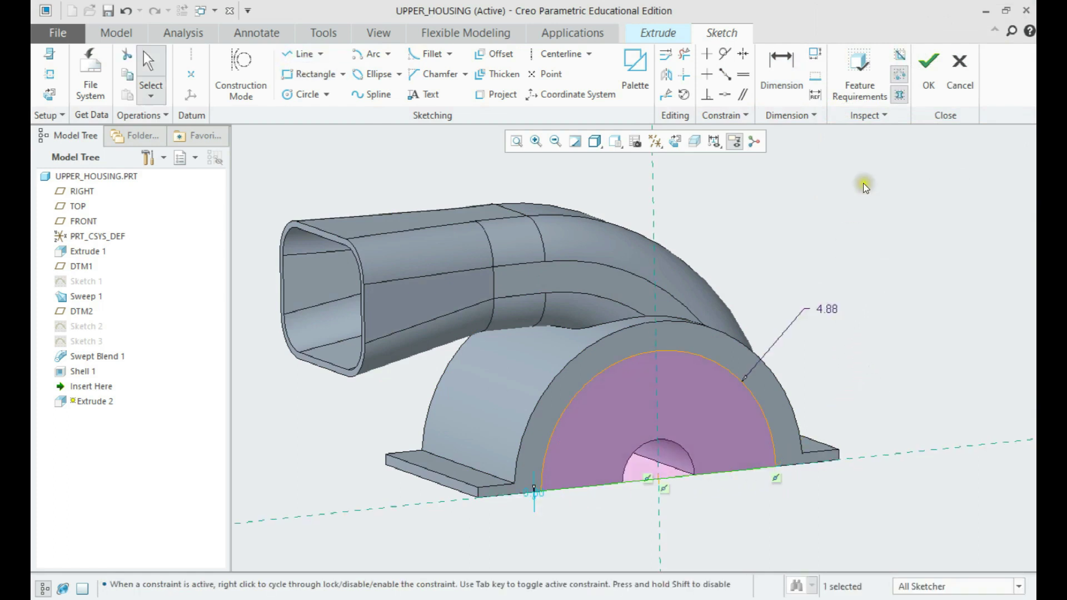
pyautogui.click(725, 95)
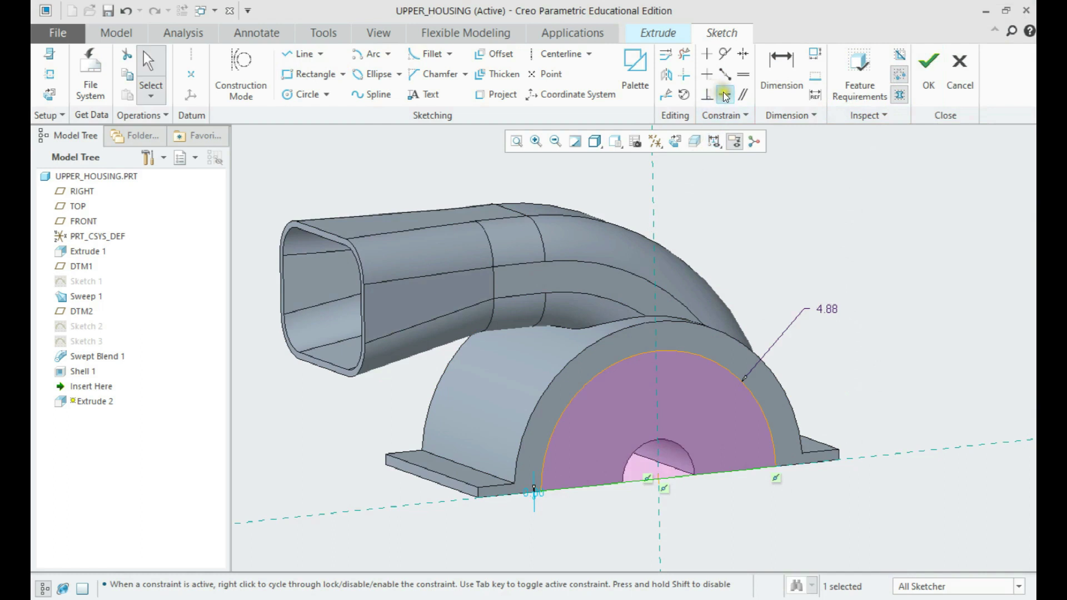
pyautogui.click(541, 491)
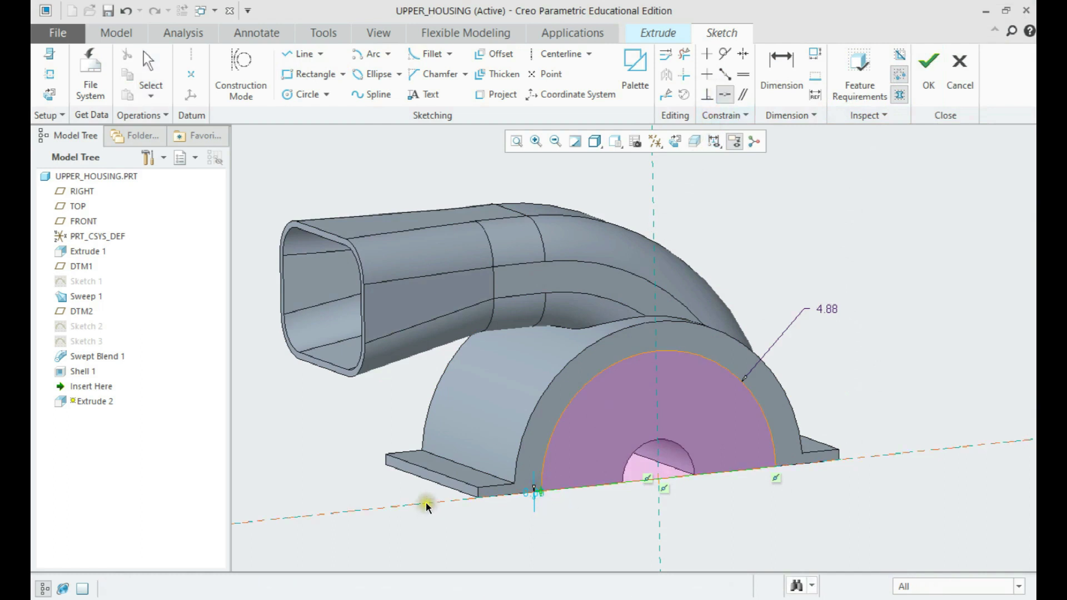
pyautogui.click(424, 502)
pyautogui.middleClick(543, 508)
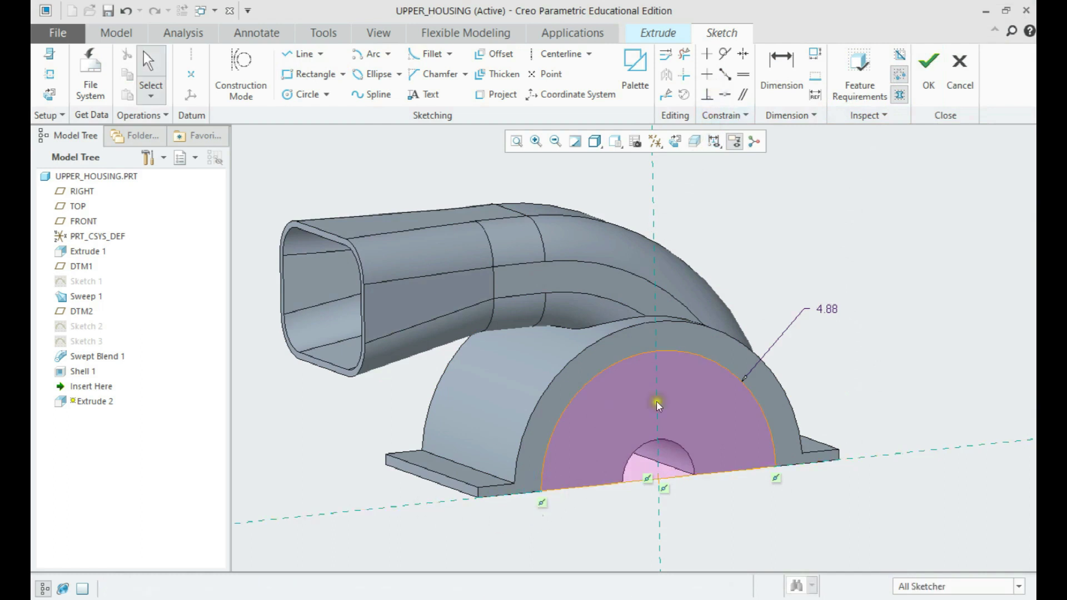
pyautogui.click(928, 72)
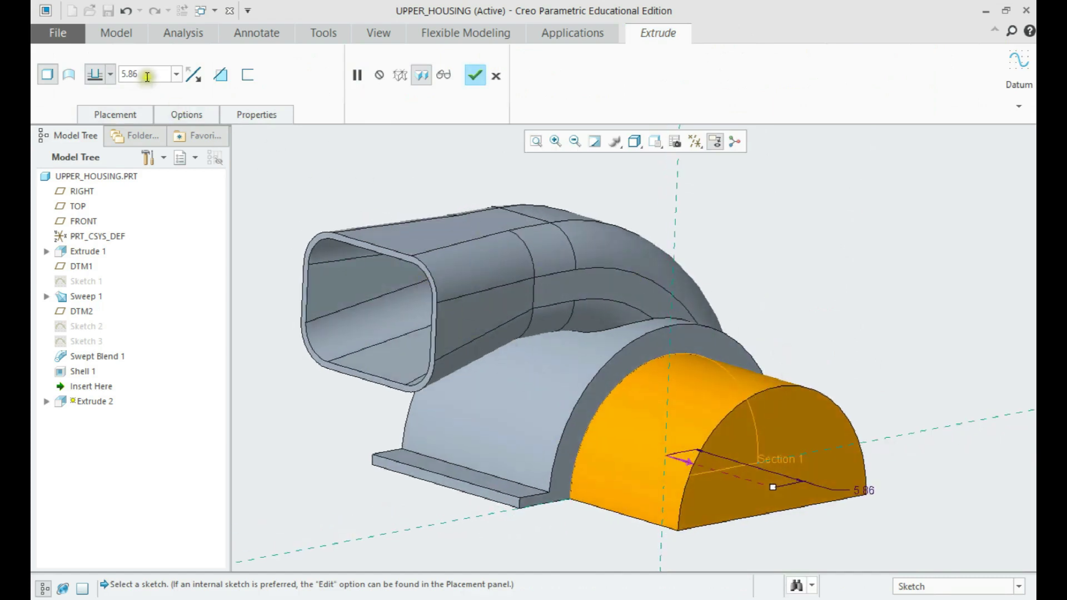
# Extrude the half-disc back into the body to a 7.75 depth (8-0.25) and finish Extrude 2
pyautogui.click(187, 114)
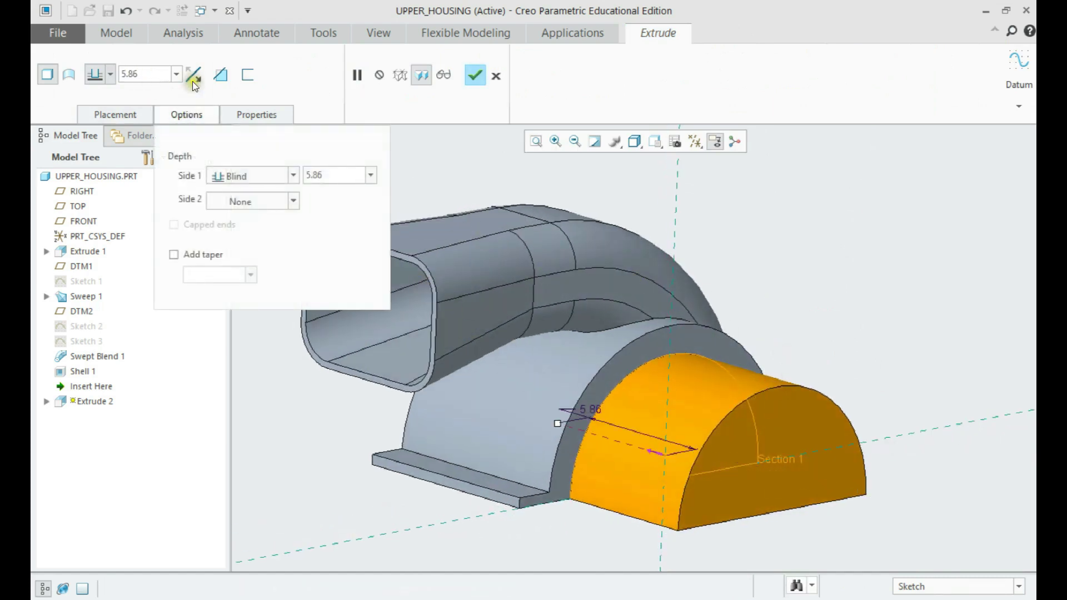
pyautogui.click(194, 75)
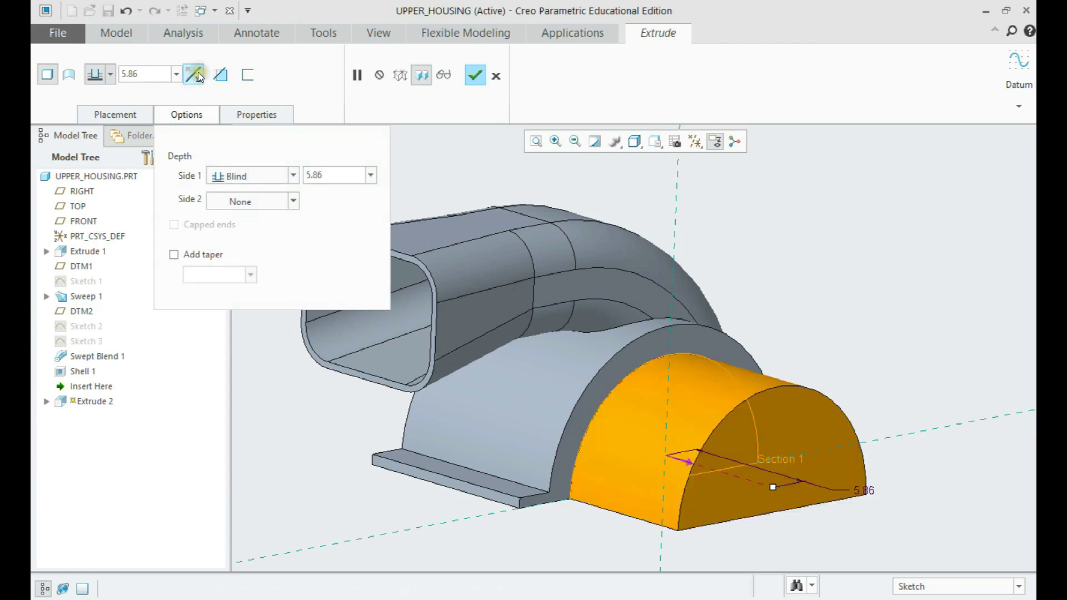
pyautogui.click(204, 75)
pyautogui.click(221, 76)
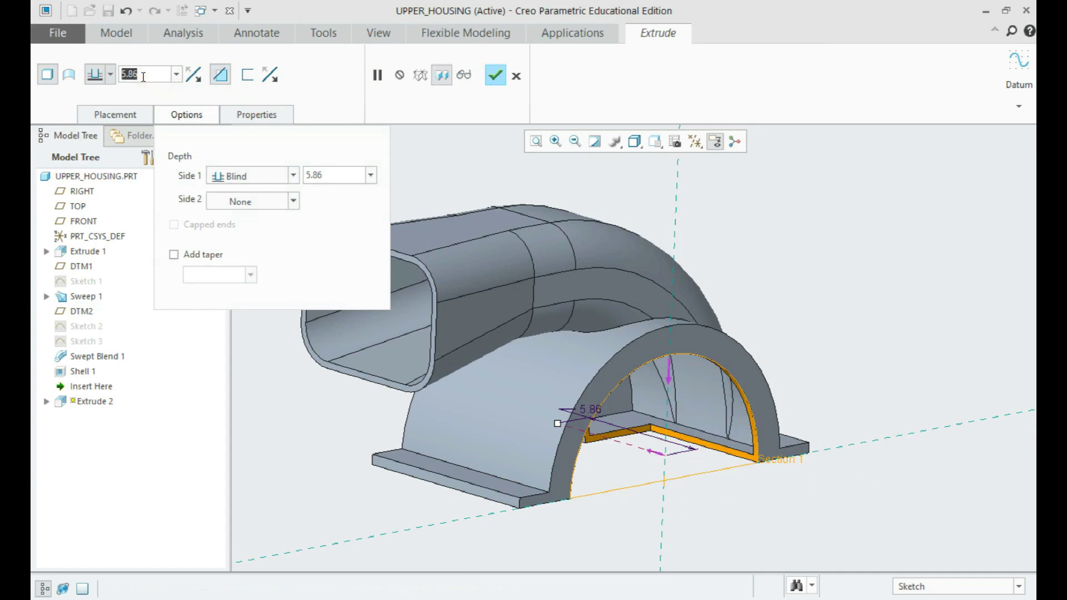
pyautogui.write('8-0.25')
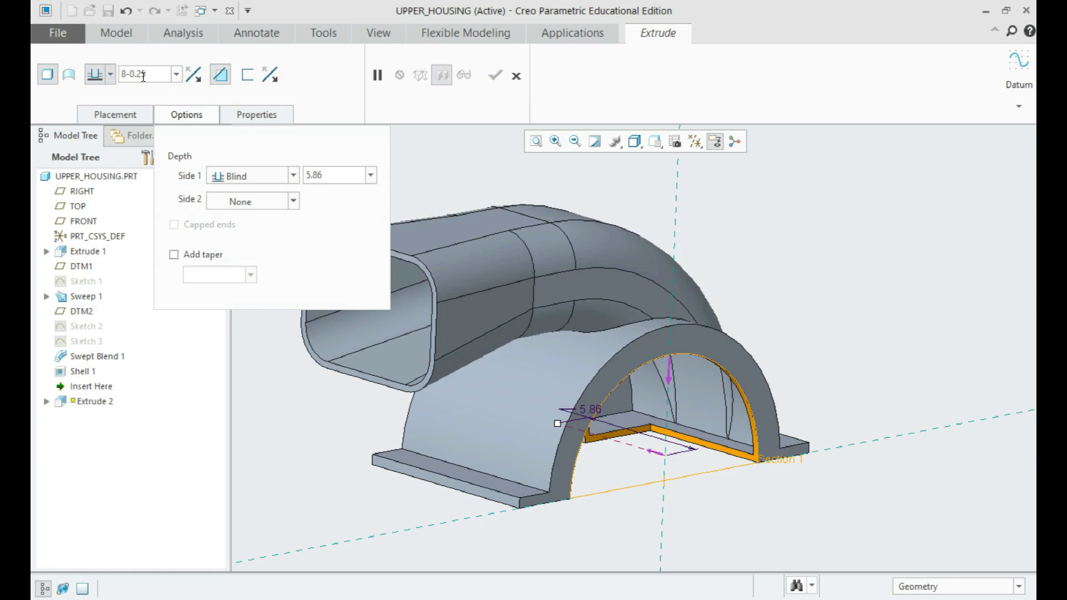
pyautogui.press('Return')
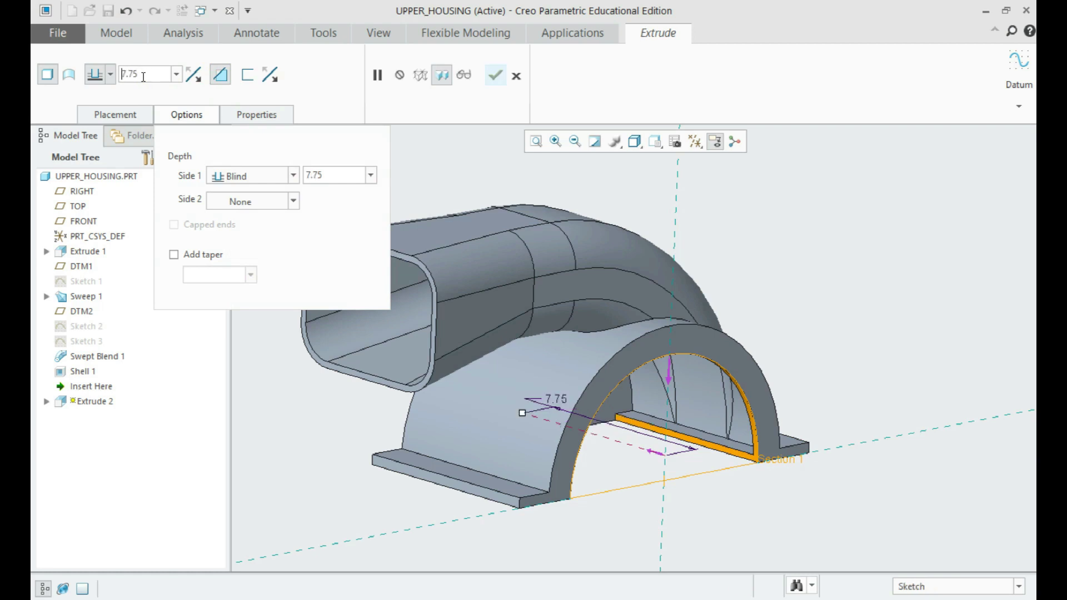
pyautogui.moveTo(562, 326)
pyautogui.mouseDown(button='middle')
pyautogui.moveTo(797, 300)
pyautogui.moveTo(798, 269)
pyautogui.moveTo(792, 378)
pyautogui.moveTo(791, 339)
pyautogui.moveTo(753, 358)
pyautogui.moveTo(742, 329)
pyautogui.moveTo(696, 312)
pyautogui.moveTo(693, 350)
pyautogui.moveTo(511, 315)
pyautogui.moveTo(604, 312)
pyautogui.moveTo(722, 264)
pyautogui.moveTo(648, 309)
pyautogui.moveTo(671, 295)
pyautogui.mouseUp(button='middle')
pyautogui.middleClick(796, 300)
pyautogui.moveTo(657, 300); pyautogui.dragTo(762, 364, button='middle')
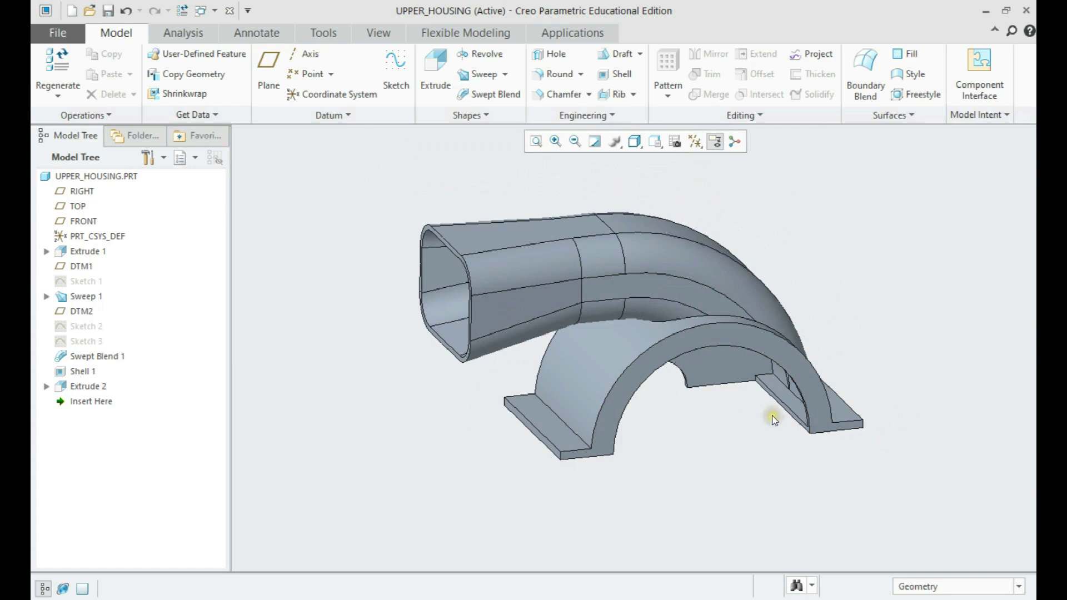
pyautogui.moveTo(618, 299); pyautogui.dragTo(628, 222, button='middle')
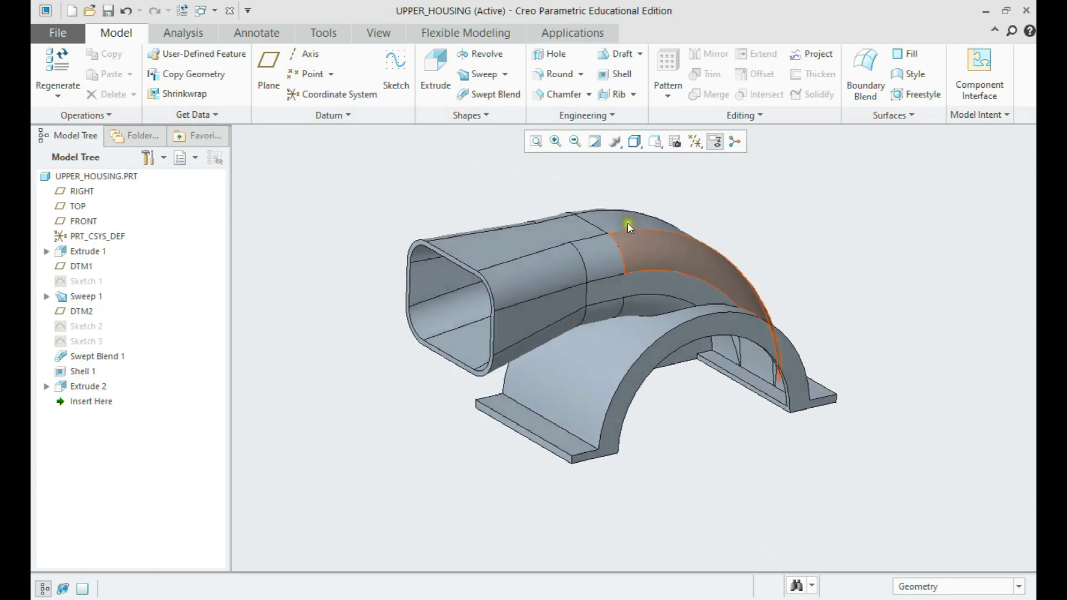
# Apply a 0.5 radius round to the edge where the duct meets the arched base
pyautogui.click(556, 74)
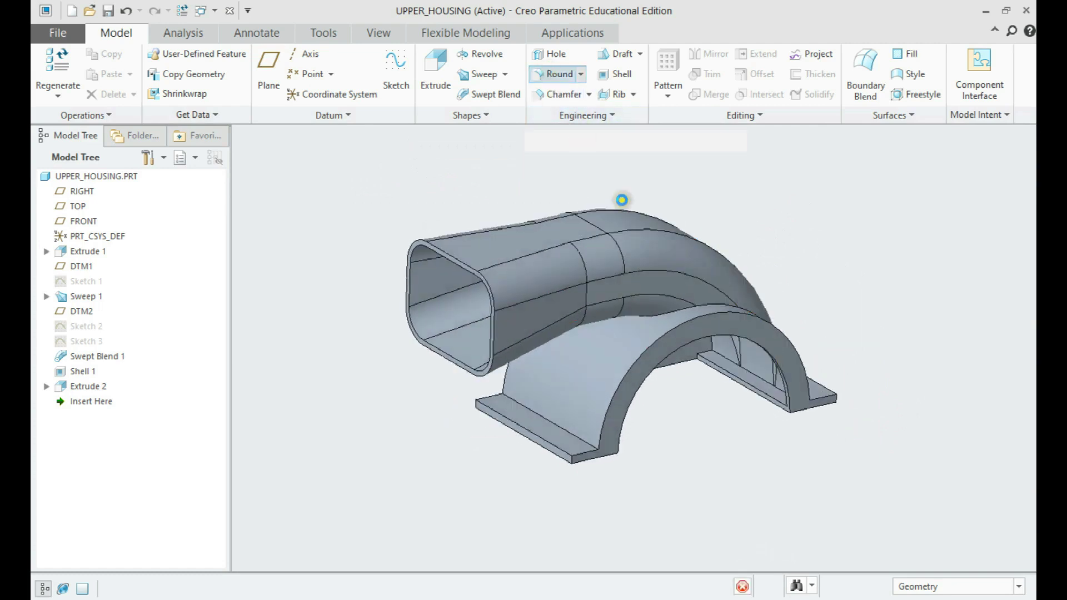
pyautogui.click(674, 312)
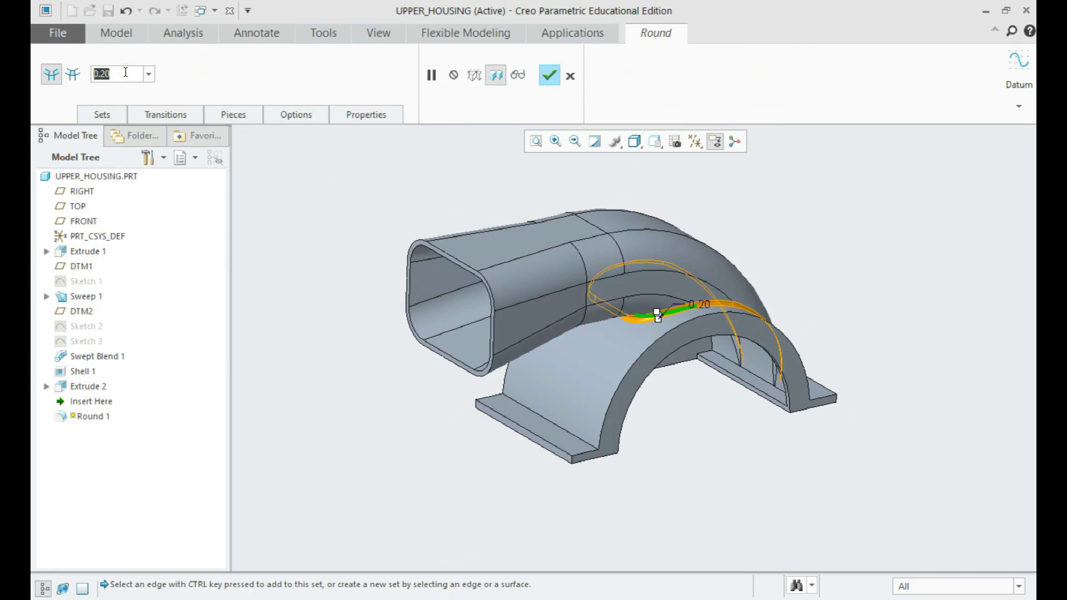
pyautogui.write('0.5')
pyautogui.press('Return')
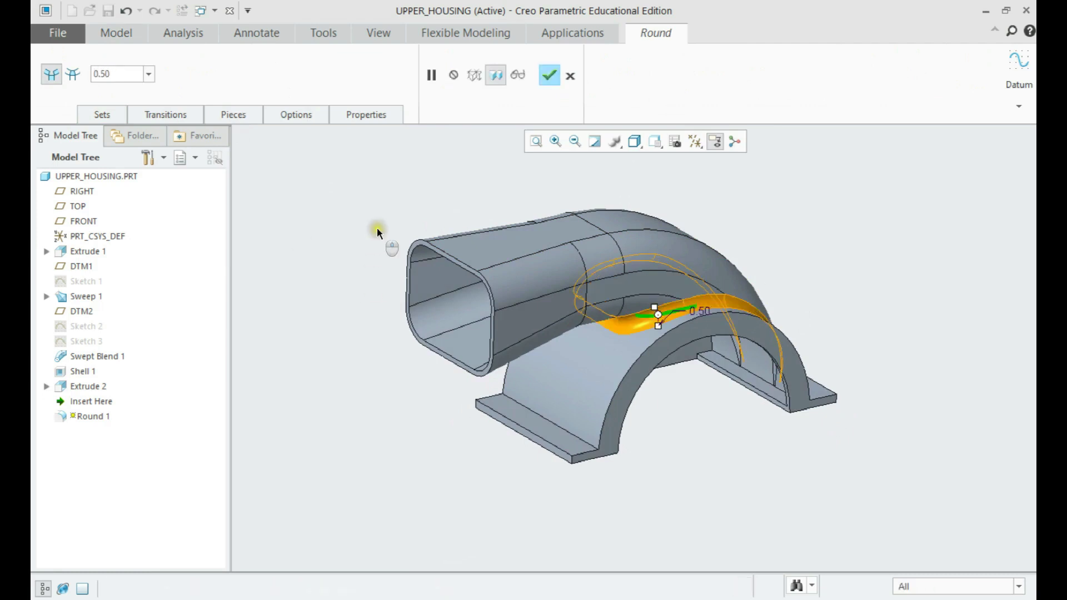
pyautogui.middleClick(327, 241)
pyautogui.moveTo(362, 263)
pyautogui.mouseDown(button='middle')
pyautogui.moveTo(534, 295)
pyautogui.moveTo(514, 250)
pyautogui.moveTo(476, 203)
pyautogui.moveTo(508, 267)
pyautogui.moveTo(487, 288)
pyautogui.moveTo(464, 397)
pyautogui.mouseUp(button='middle')
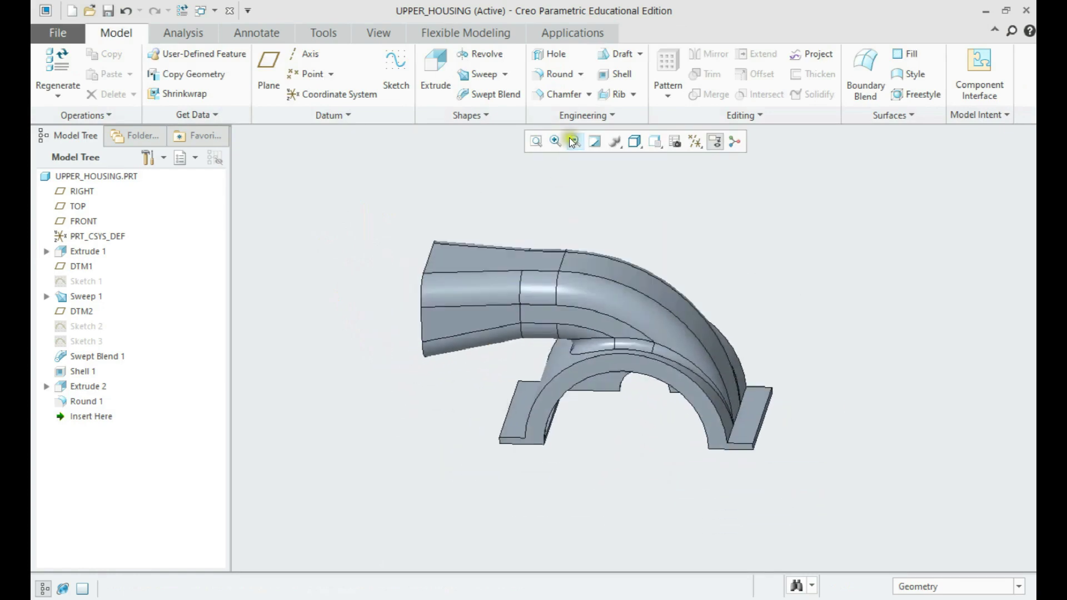
# Place a 0.41-diameter hole on the flange face, referenced to two flange edges
pyautogui.click(551, 54)
pyautogui.scroll(3, 786, 384)
pyautogui.click(730, 441)
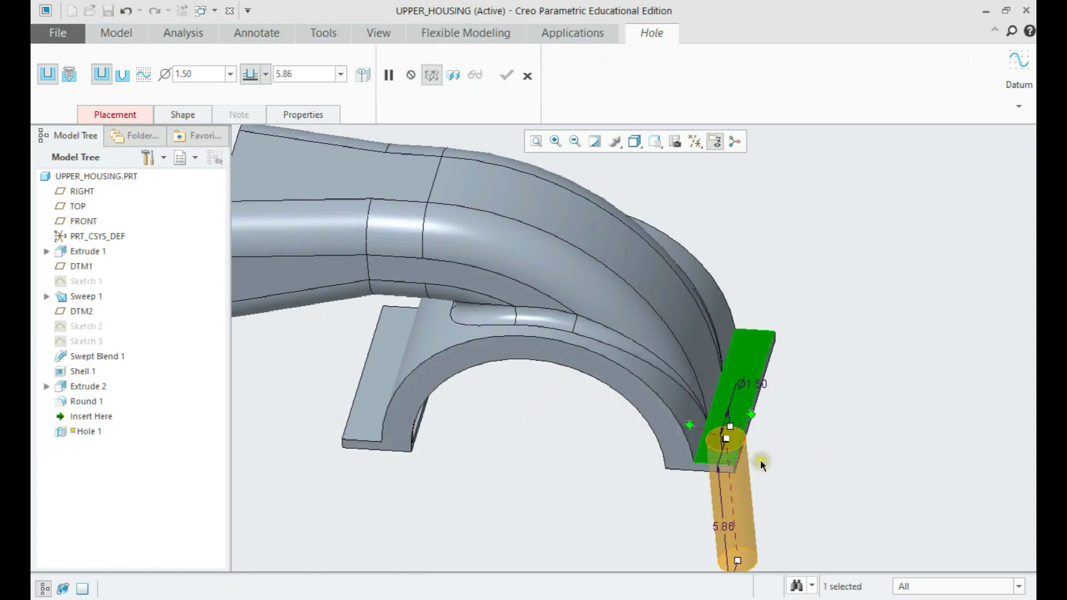
pyautogui.scroll(2, 750, 442)
pyautogui.scroll(1, 742, 414)
pyautogui.moveTo(743, 389)
pyautogui.mouseDown()
pyautogui.moveTo(752, 409)
pyautogui.moveTo(744, 404)
pyautogui.mouseUp()
pyautogui.moveTo(621, 410); pyautogui.dragTo(662, 493)
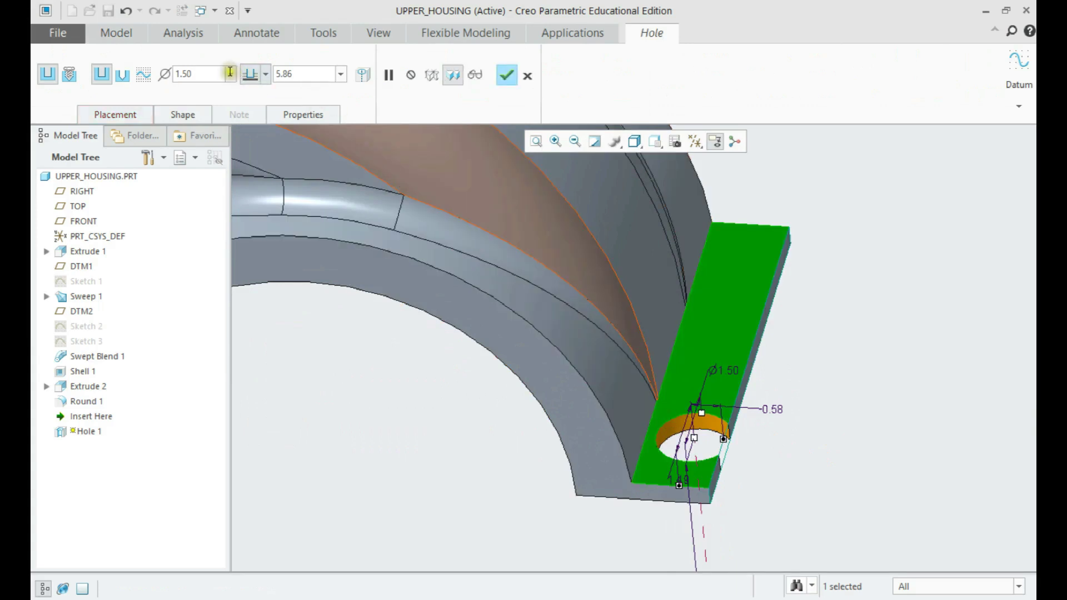
pyautogui.doubleClick(209, 71)
pyautogui.write('0.41')
pyautogui.press('Return')
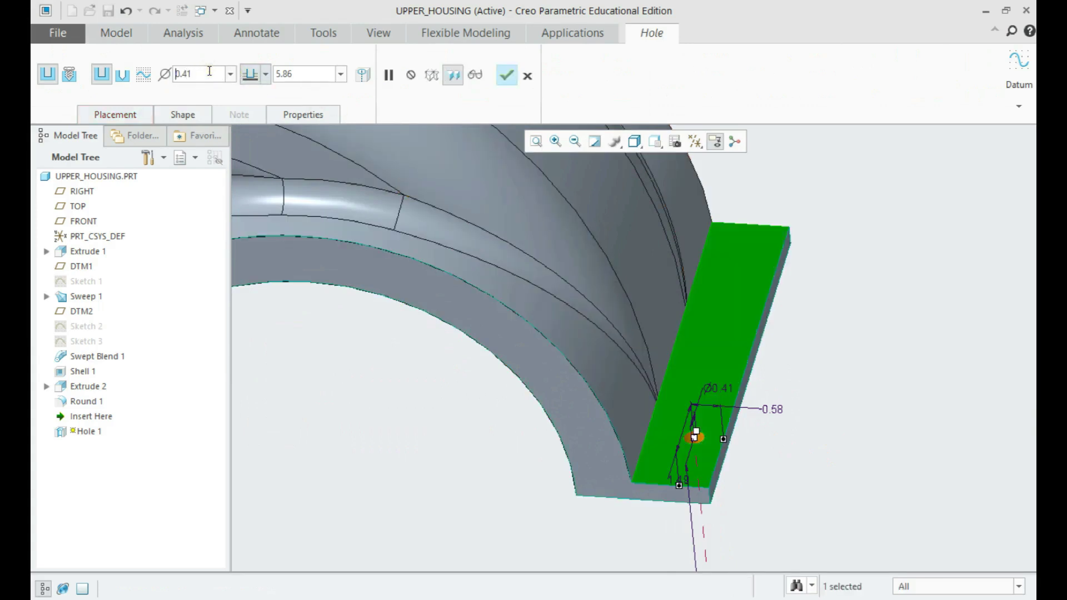
# Set the hole offsets to 0.75 and 1.00, depth To Selected, and finish Hole 1
pyautogui.doubleClick(771, 408)
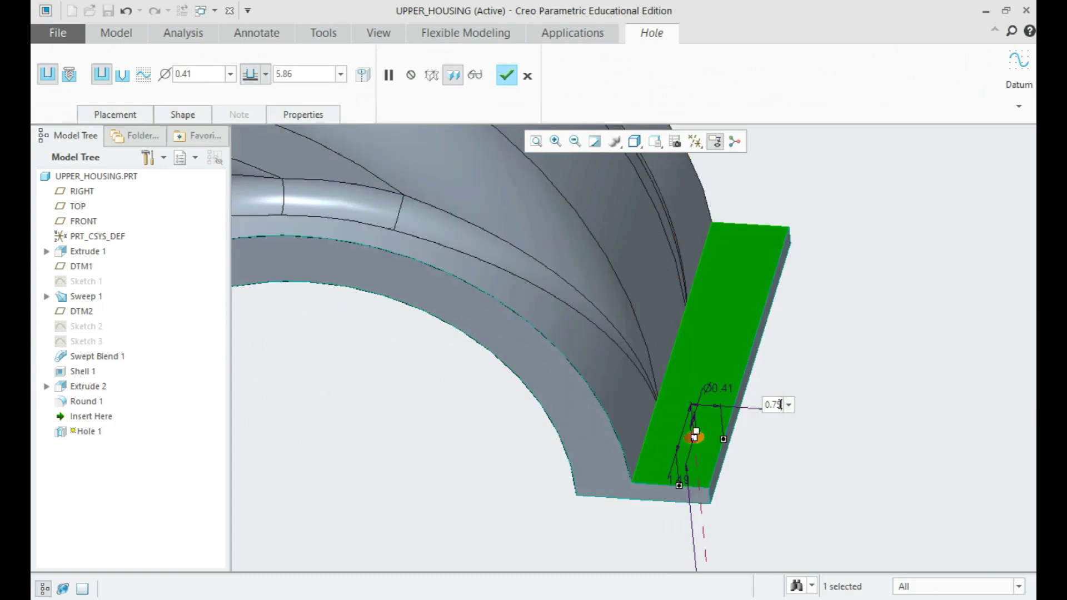
pyautogui.write('0.75')
pyautogui.press('Return')
pyautogui.moveTo(742, 402); pyautogui.dragTo(716, 433, button='middle')
pyautogui.doubleClick(688, 455)
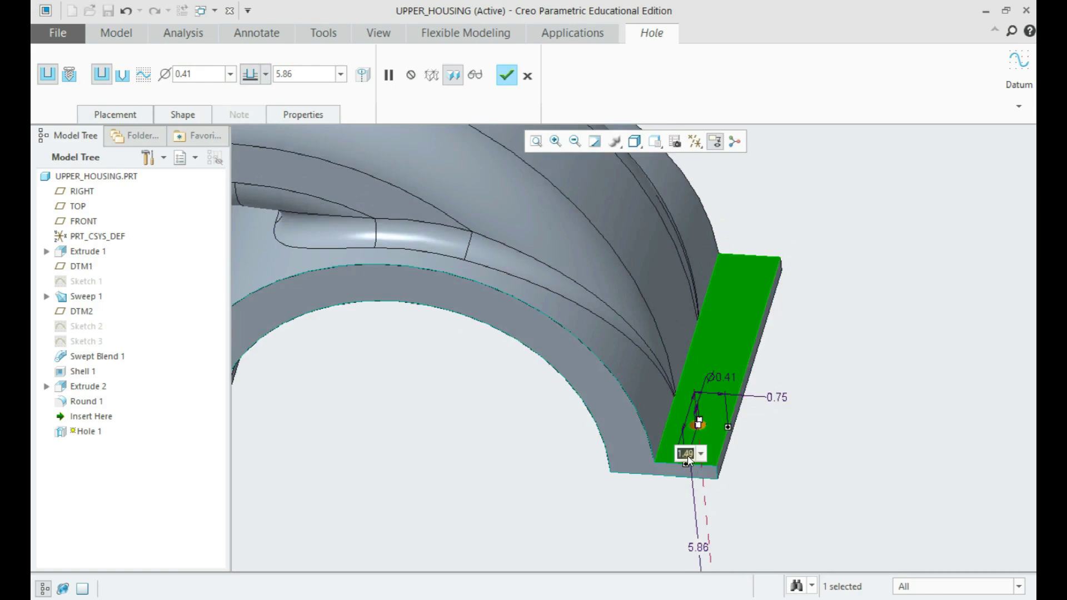
pyautogui.write('1')
pyautogui.press('Return')
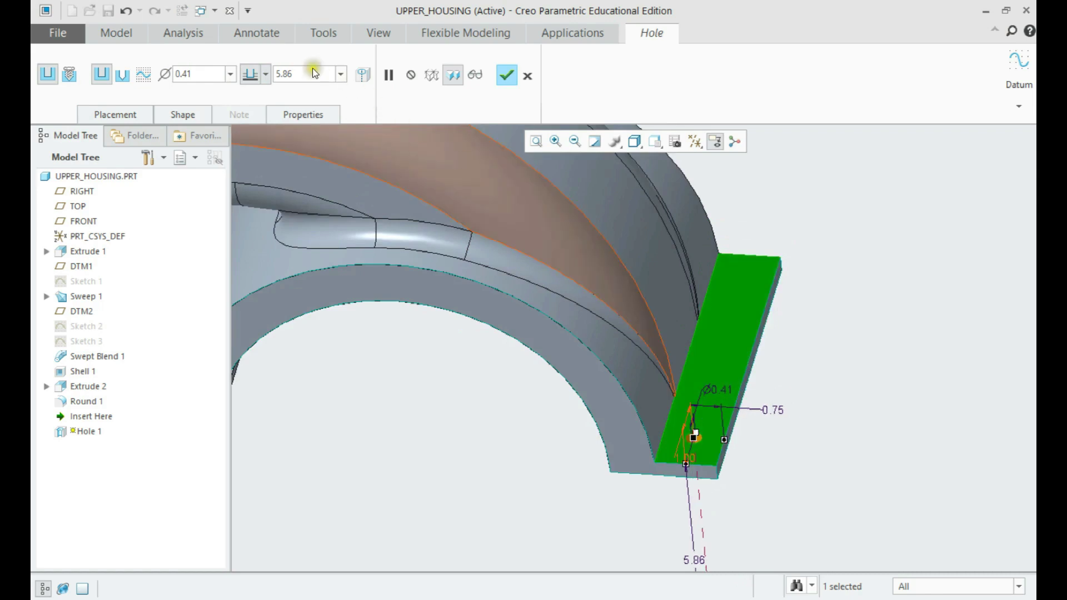
pyautogui.click(266, 73)
pyautogui.click(258, 156)
pyautogui.moveTo(389, 250); pyautogui.dragTo(813, 334, button='middle')
pyautogui.middleClick(813, 334)
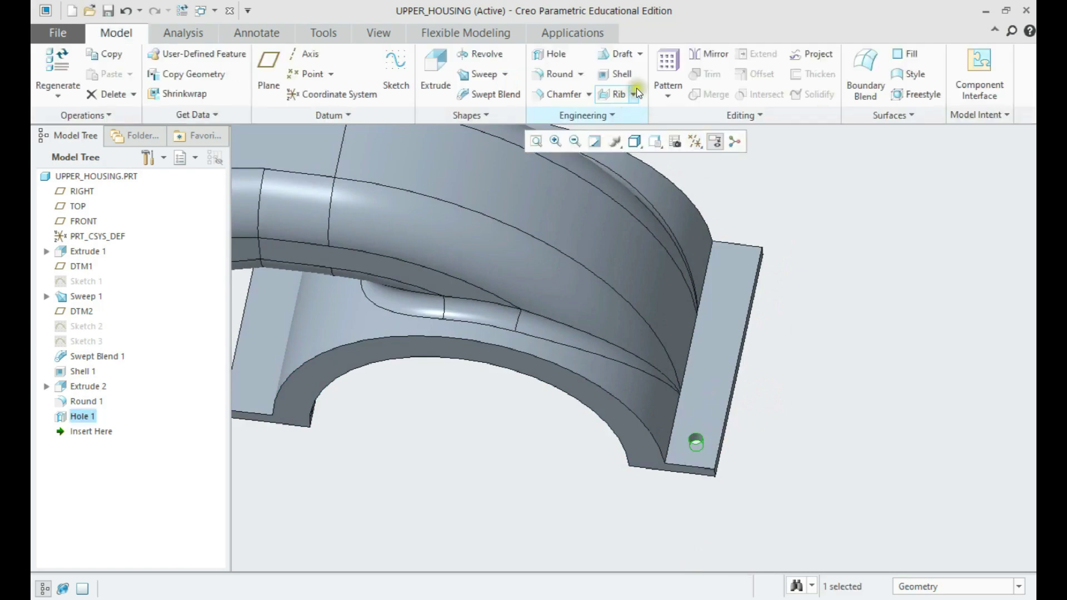
# Pattern Hole 1 by its 1.00 offset dimension into four holes along the flange
pyautogui.click(667, 66)
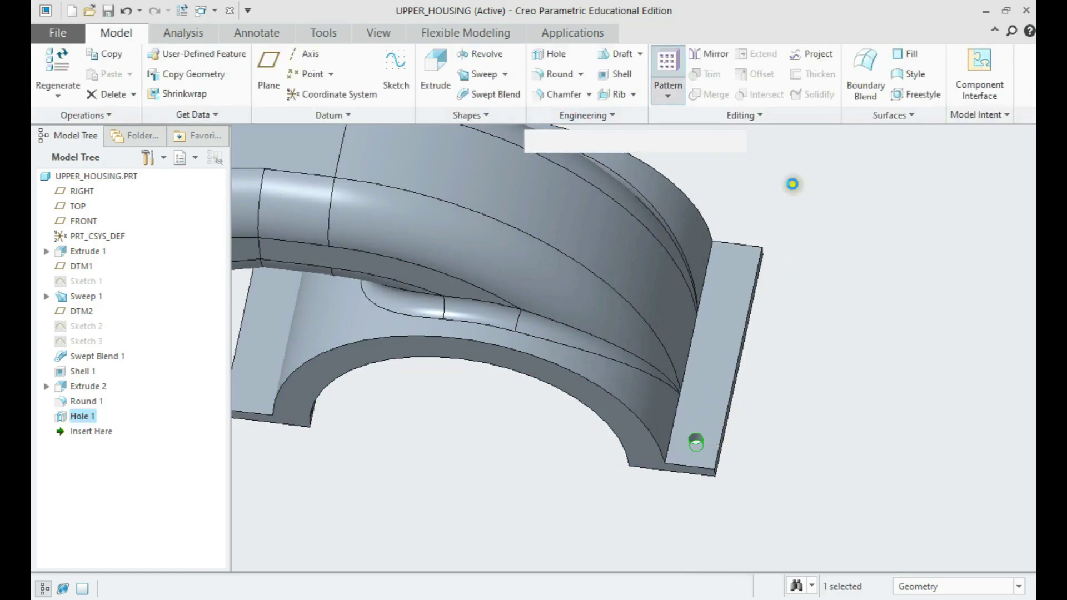
pyautogui.moveTo(695, 431); pyautogui.dragTo(710, 454, button='middle')
pyautogui.click(82, 74)
pyautogui.click(82, 74)
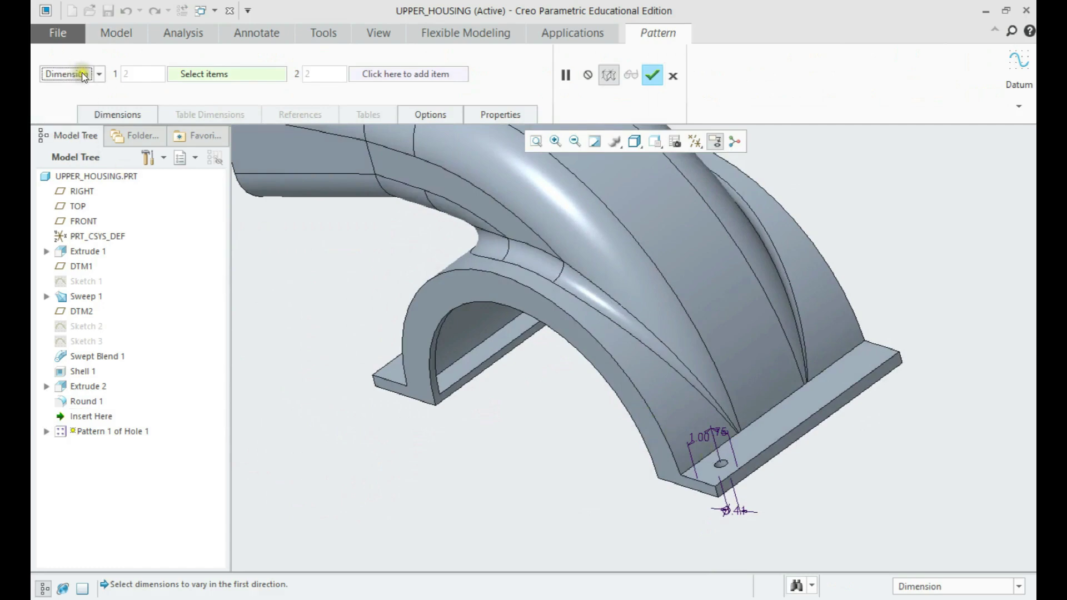
pyautogui.click(696, 435)
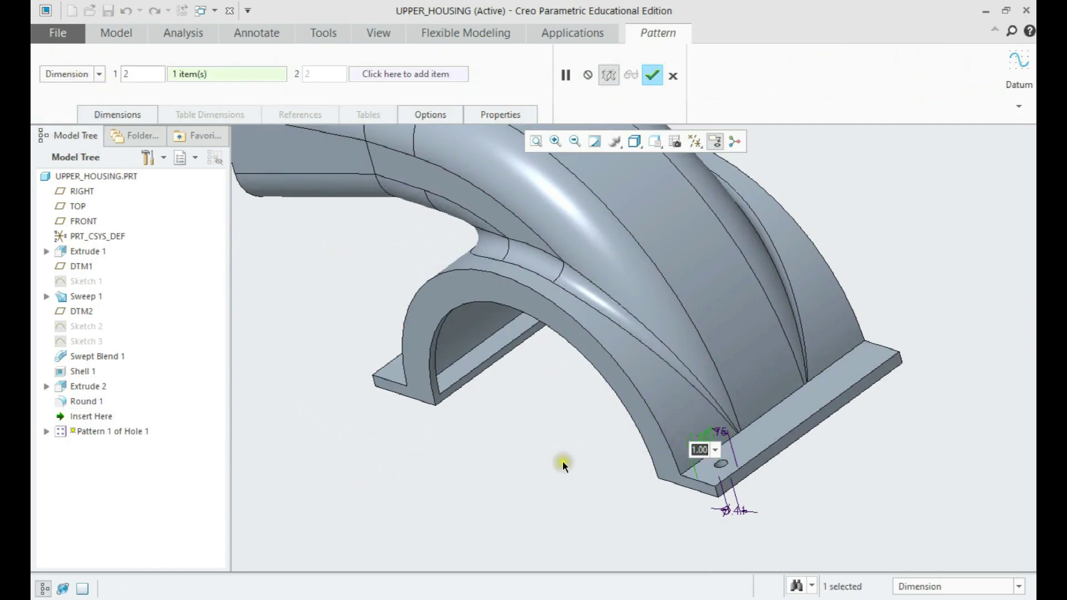
pyautogui.click(562, 461)
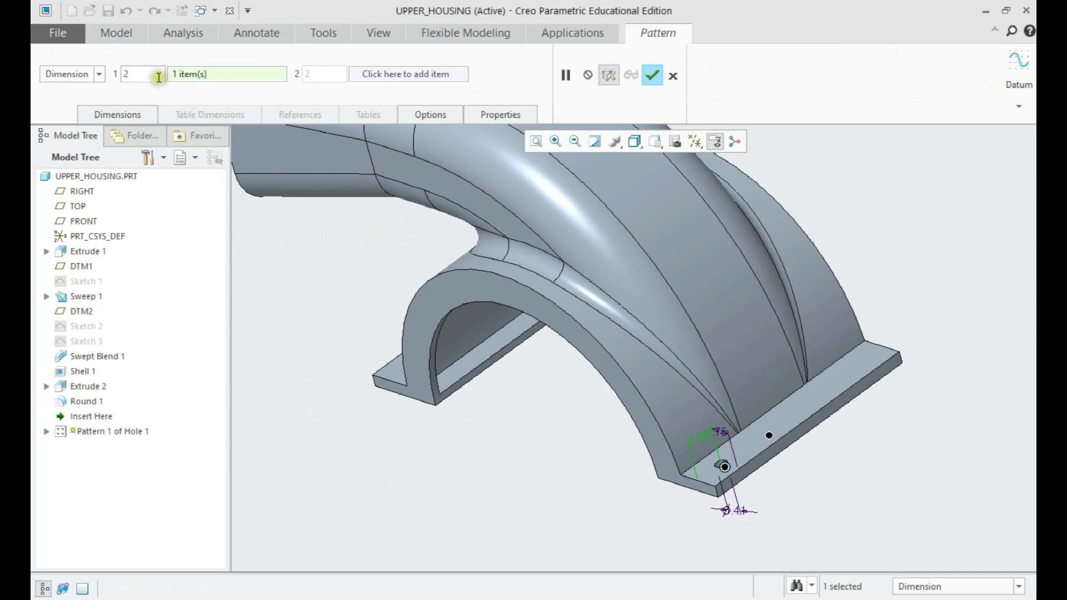
pyautogui.write('4')
pyautogui.press('Return')
pyautogui.middleClick(586, 395)
pyautogui.moveTo(578, 428); pyautogui.dragTo(507, 435, button='middle')
pyautogui.click(113, 410)
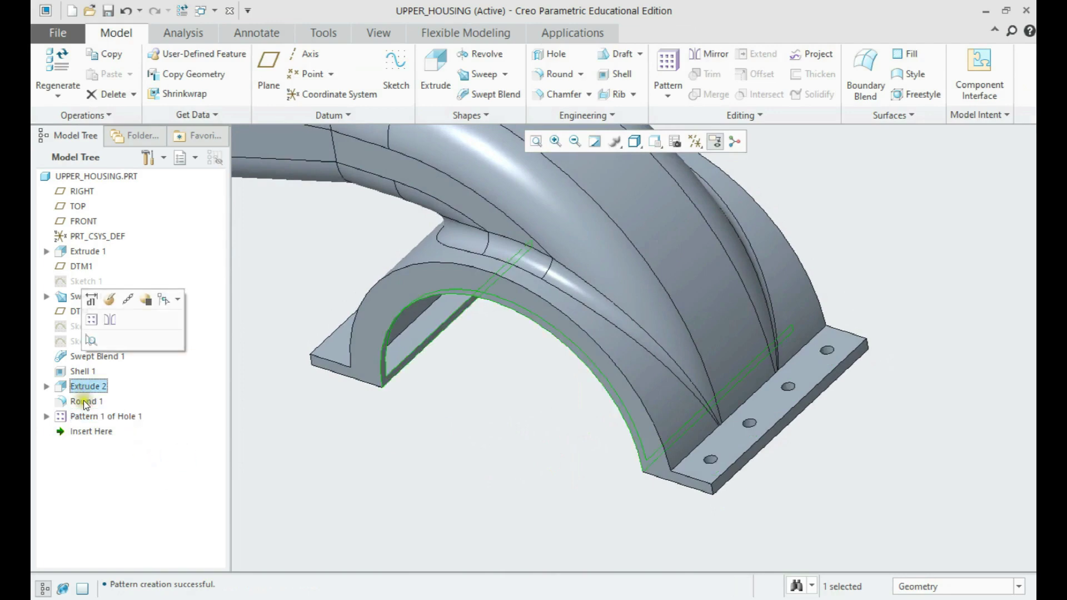
# Show datum planes and mirror the hole pattern across the TOP plane
pyautogui.click(707, 54)
pyautogui.click(693, 141)
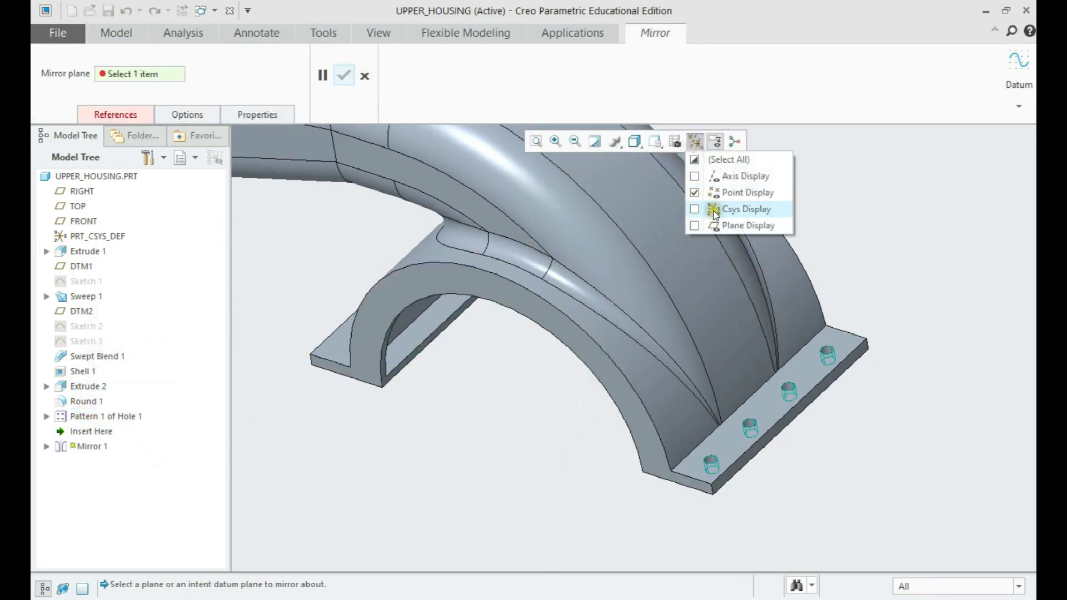
pyautogui.click(717, 225)
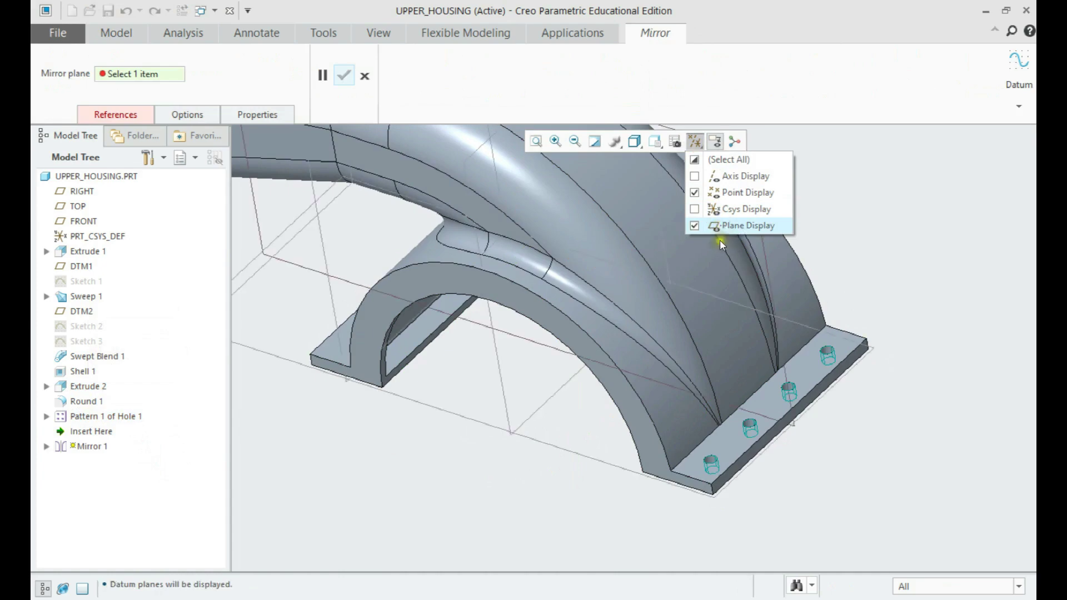
pyautogui.click(500, 387)
pyautogui.moveTo(500, 387); pyautogui.dragTo(397, 253, button='middle')
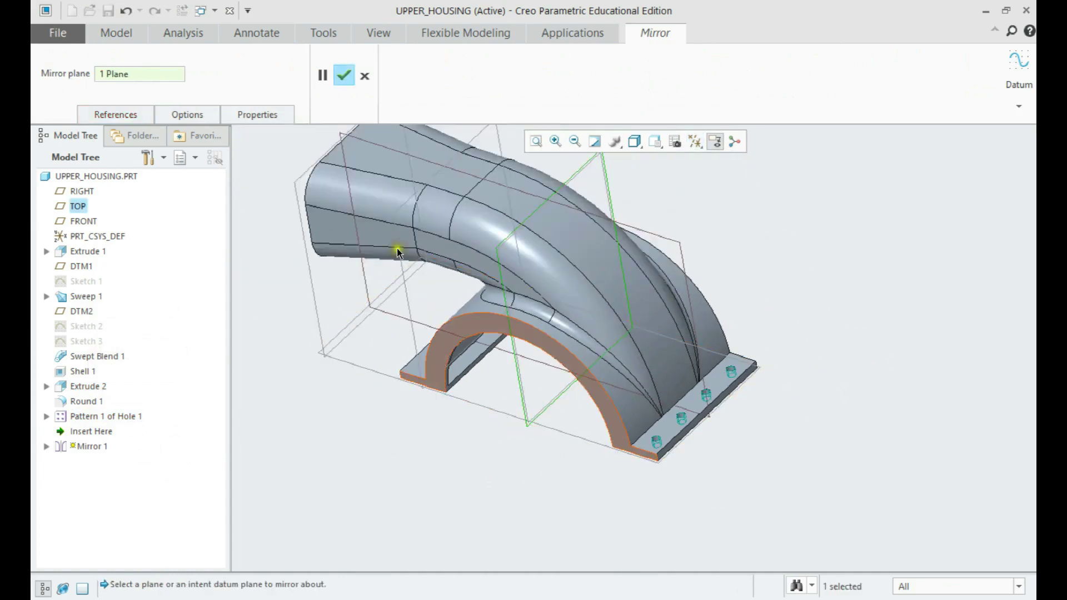
pyautogui.click(344, 75)
pyautogui.moveTo(528, 318); pyautogui.dragTo(640, 178, button='middle')
# Clear the selection and hide the datum planes again
pyautogui.click(536, 465)
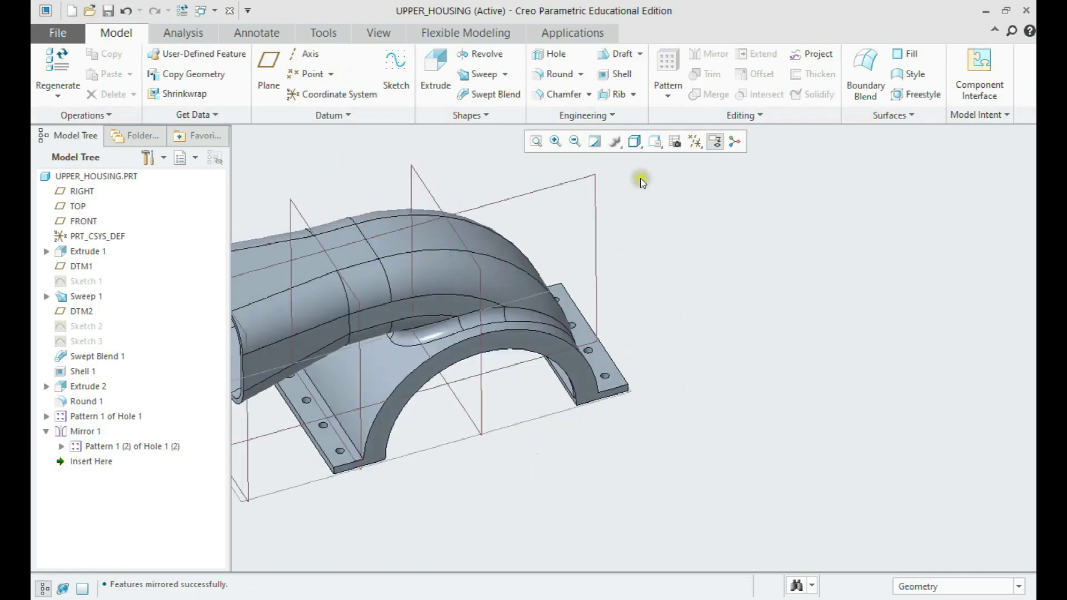
pyautogui.click(696, 142)
pyautogui.click(725, 222)
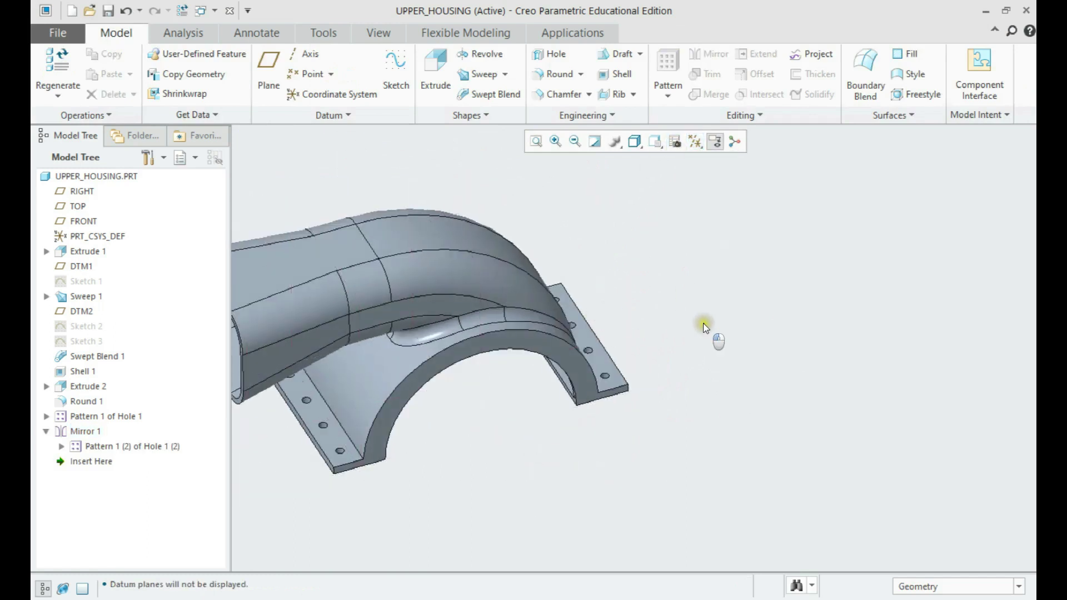
pyautogui.moveTo(702, 322); pyautogui.dragTo(634, 393, button='middle')
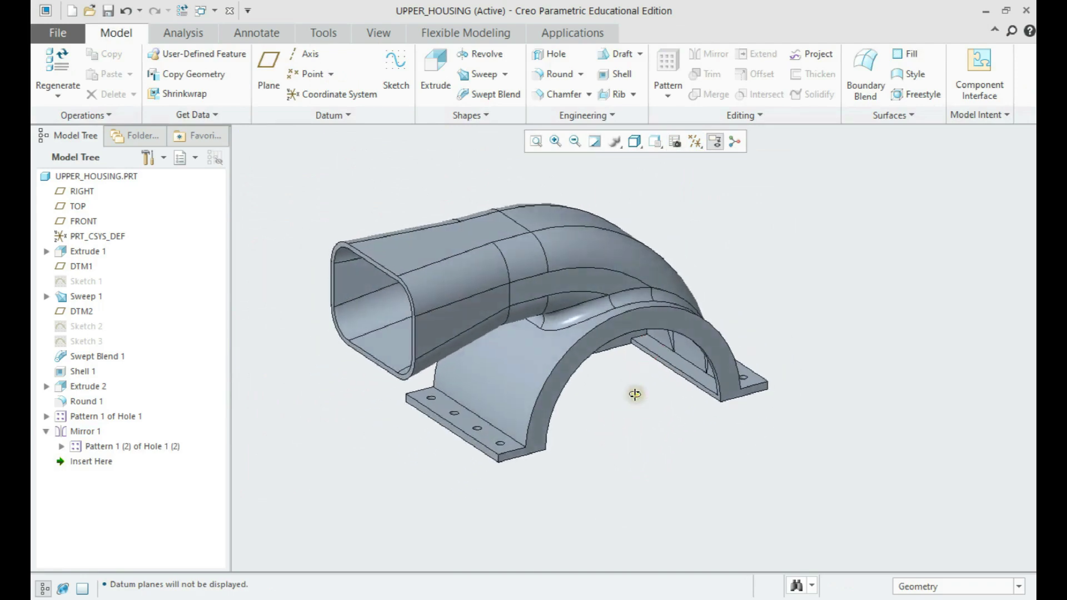
pyautogui.hotkey('ctrl', 's')
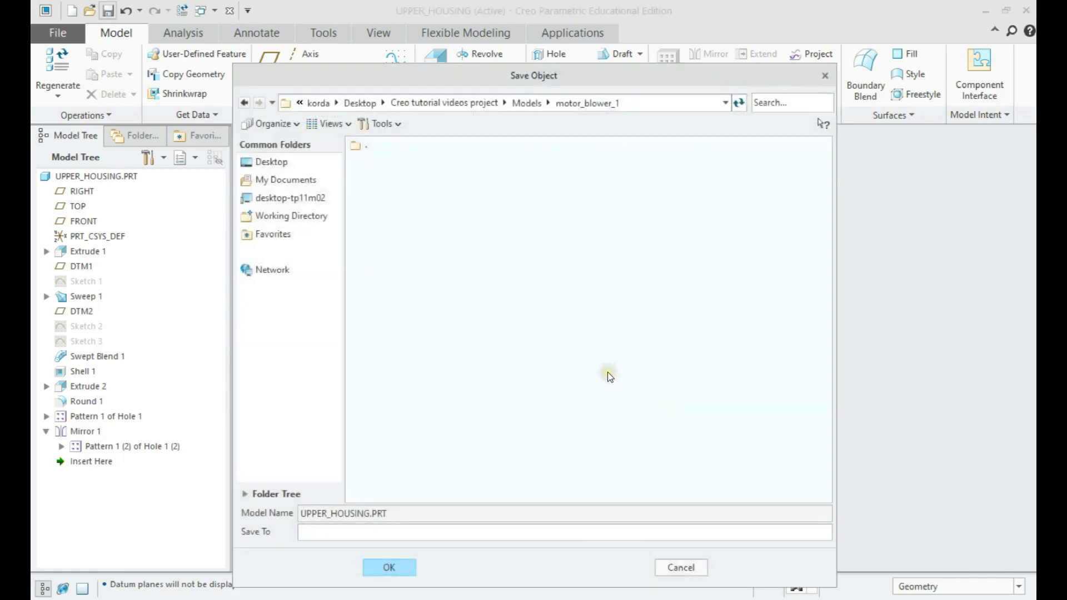
pyautogui.press('Return')
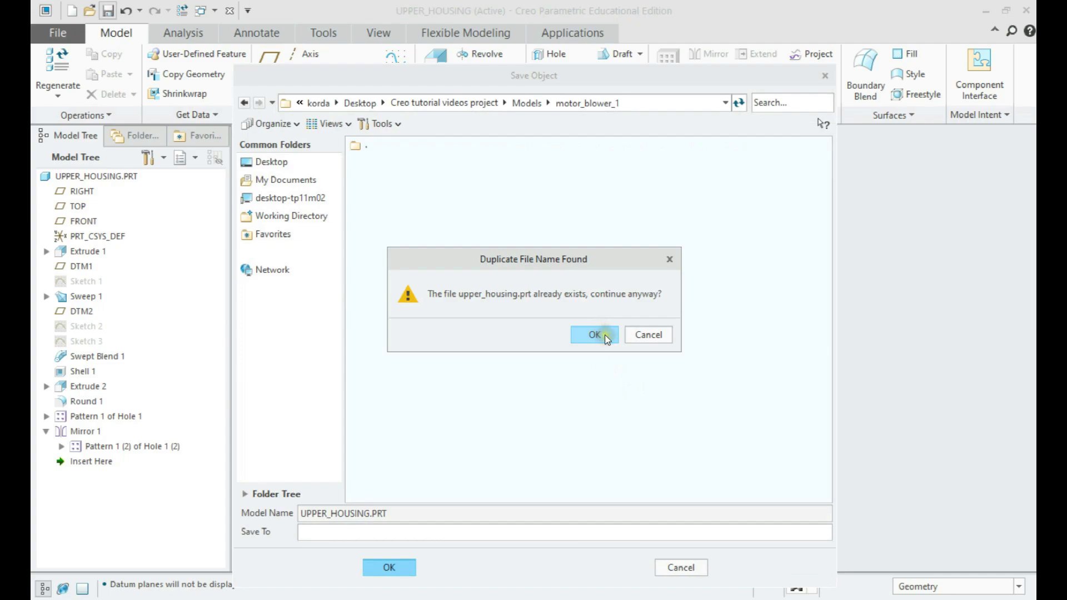
pyautogui.click(646, 335)
pyautogui.click(679, 564)
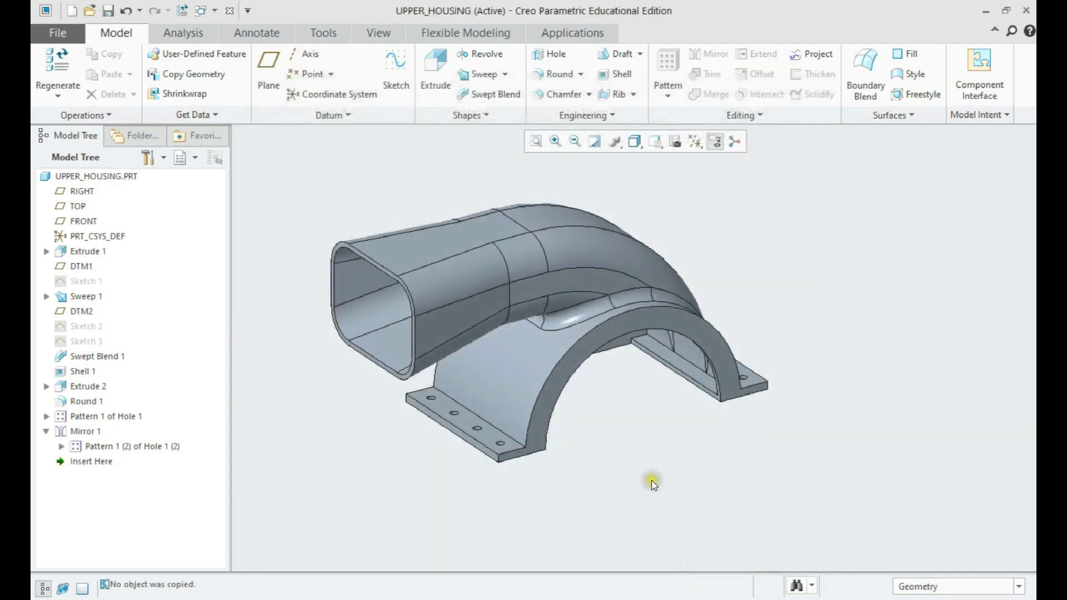